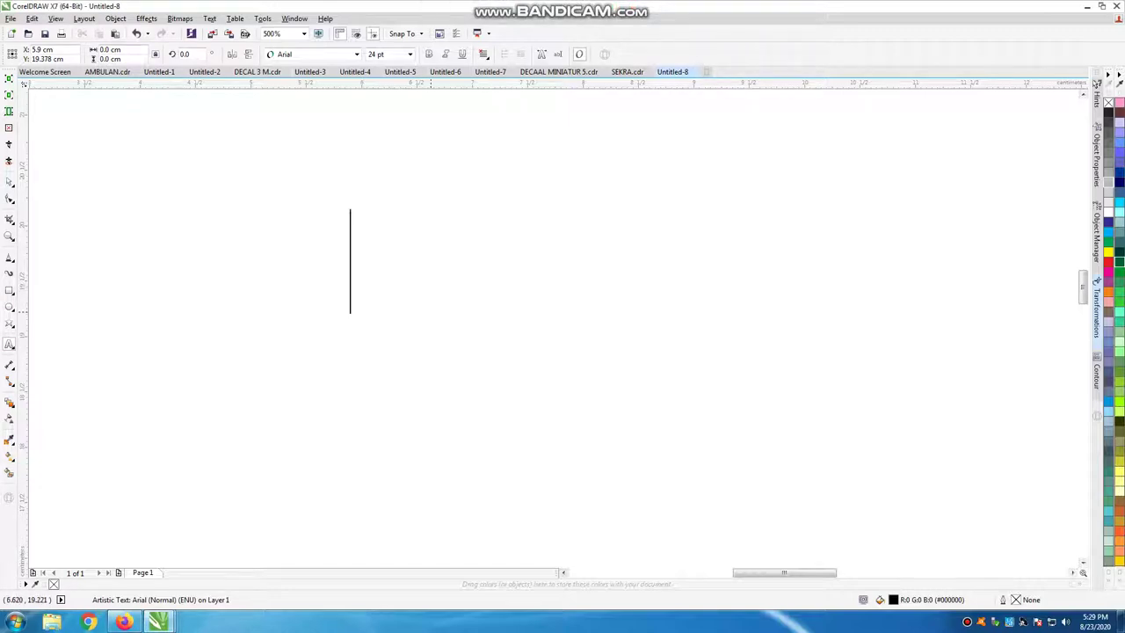
Type HEREX and, on a second line, JATIM as Arial text, correcting the typo
text(HEER)
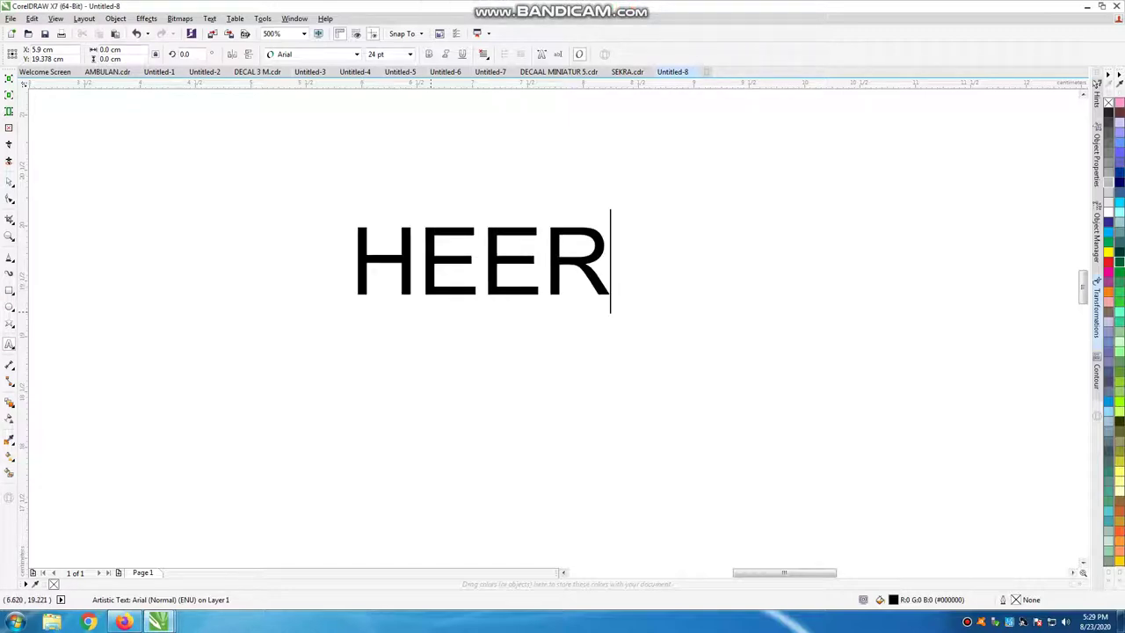
key(BackSpace)
key(BackSpace)
text(RE)
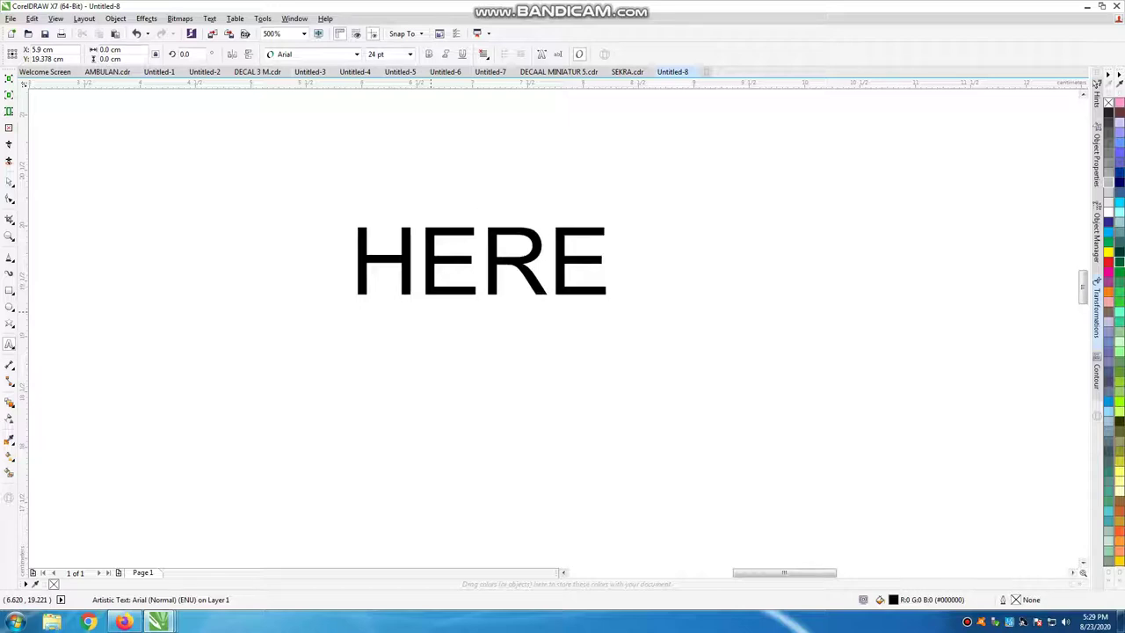
text(X)
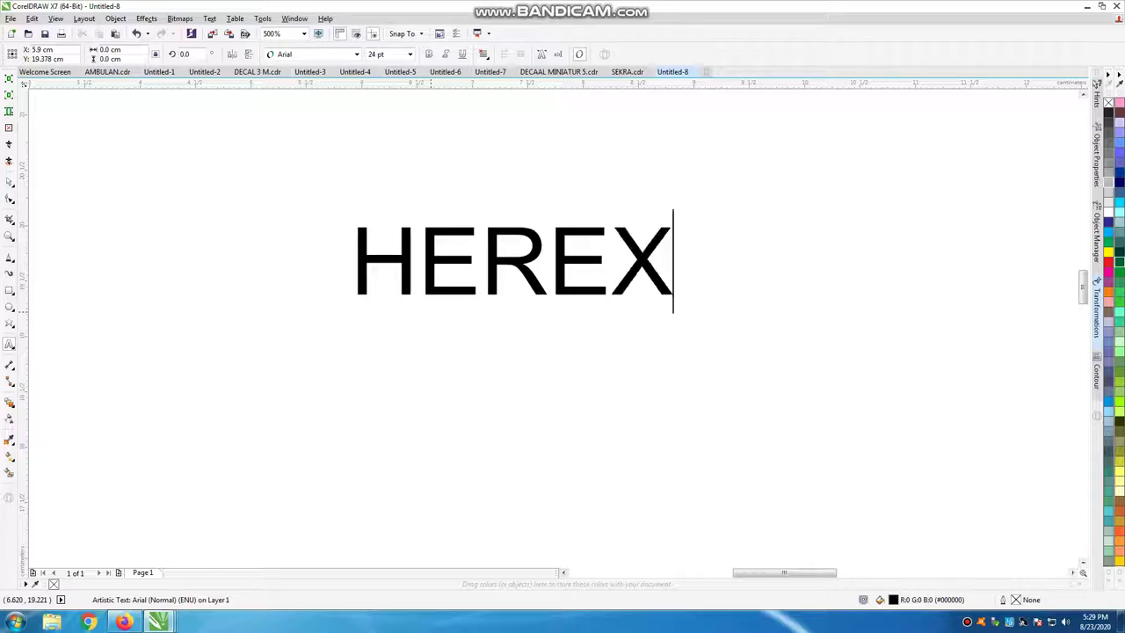
key(Return)
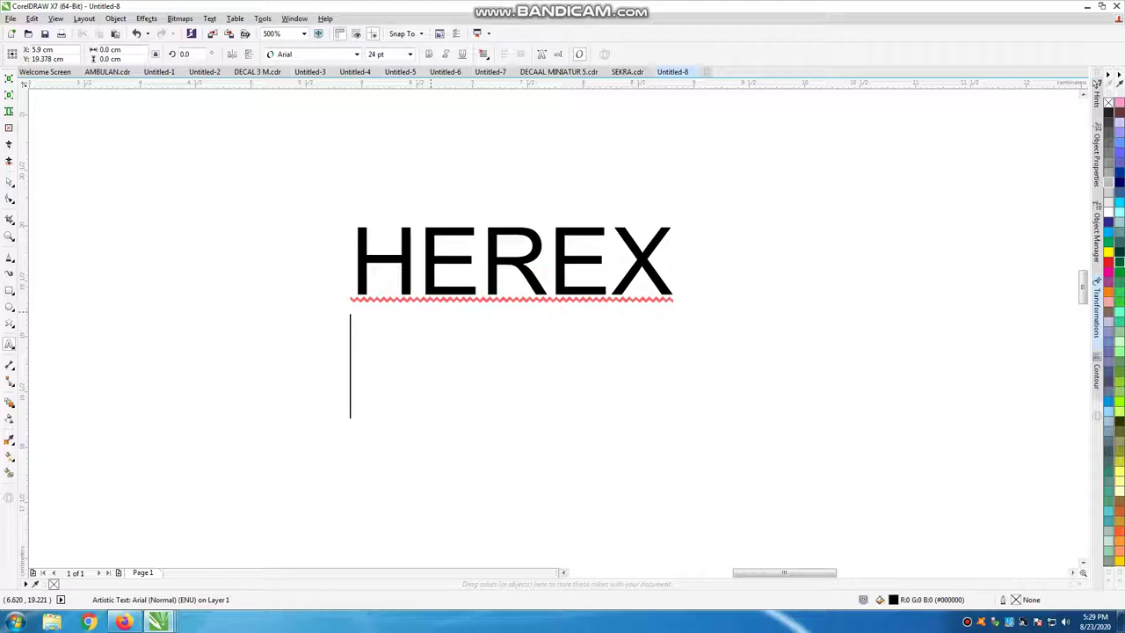
text(JAT)
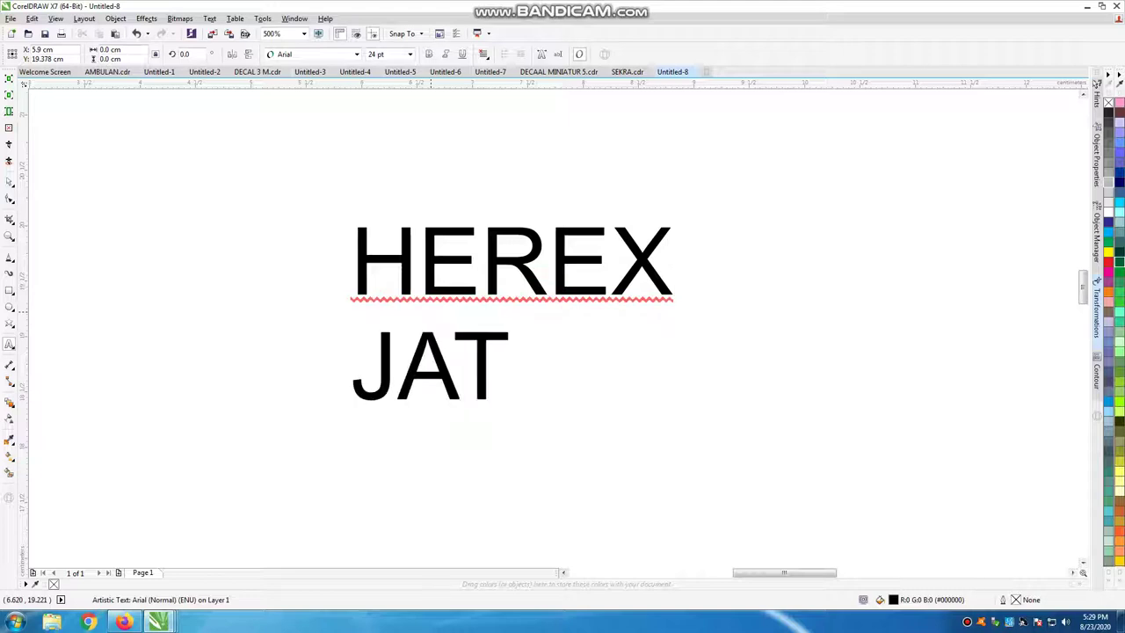
text(IM)
key(Escape)
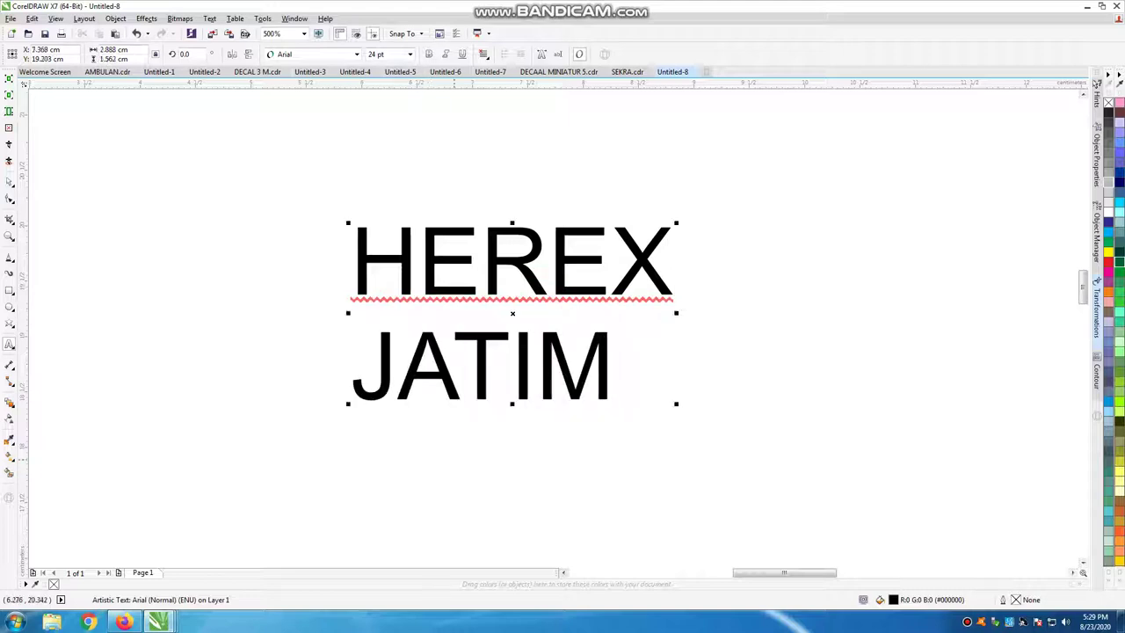
Skew both words to the right and move JATIM up closer under HEREX
click(9, 181)
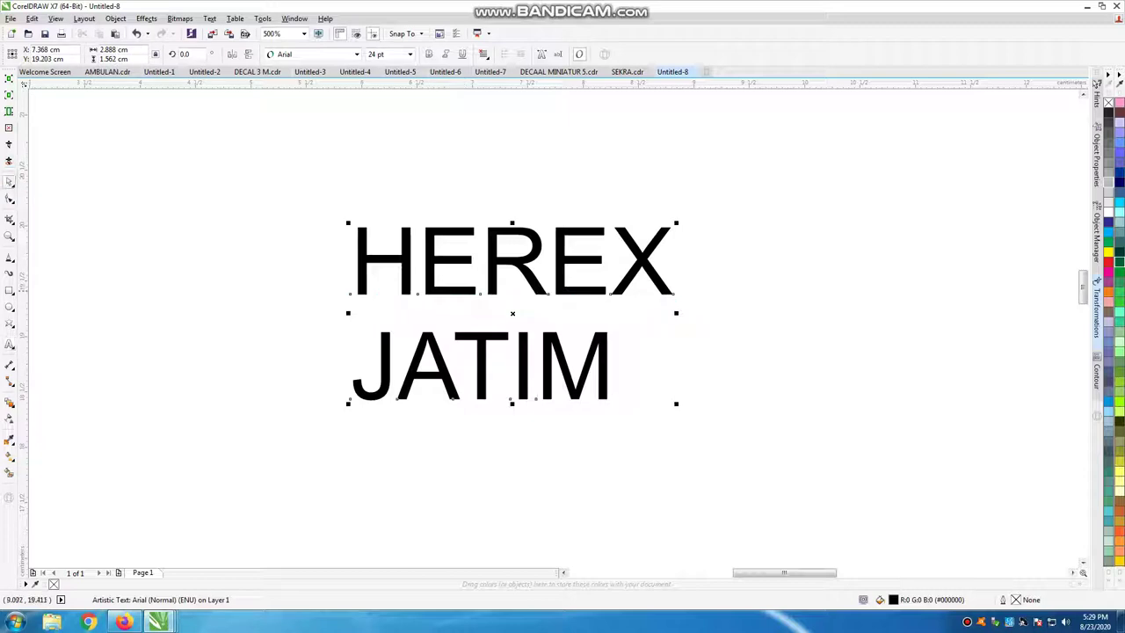
scroll(367, 228, down, 1)
scroll(455, 221, up, 1)
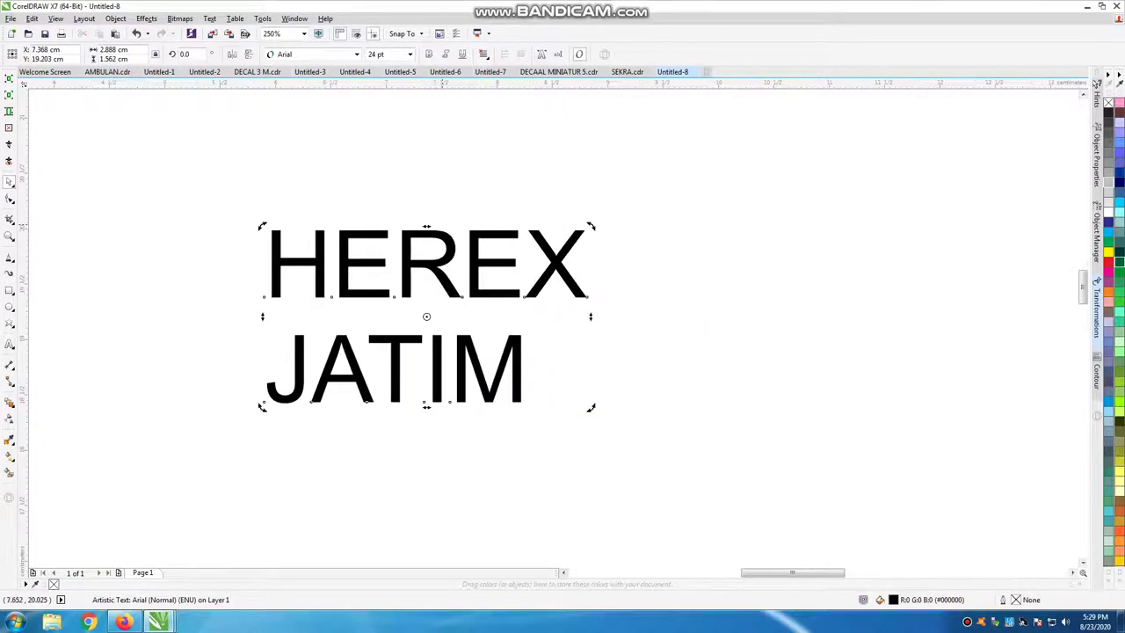
drag(427, 224, 474, 223)
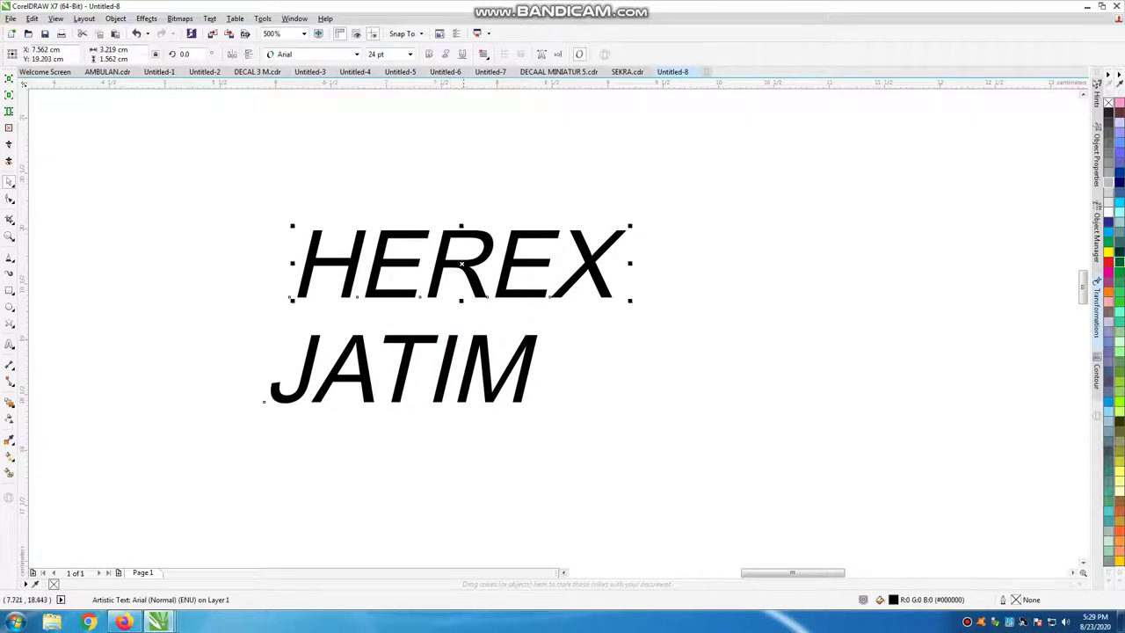
drag(444, 351, 454, 330)
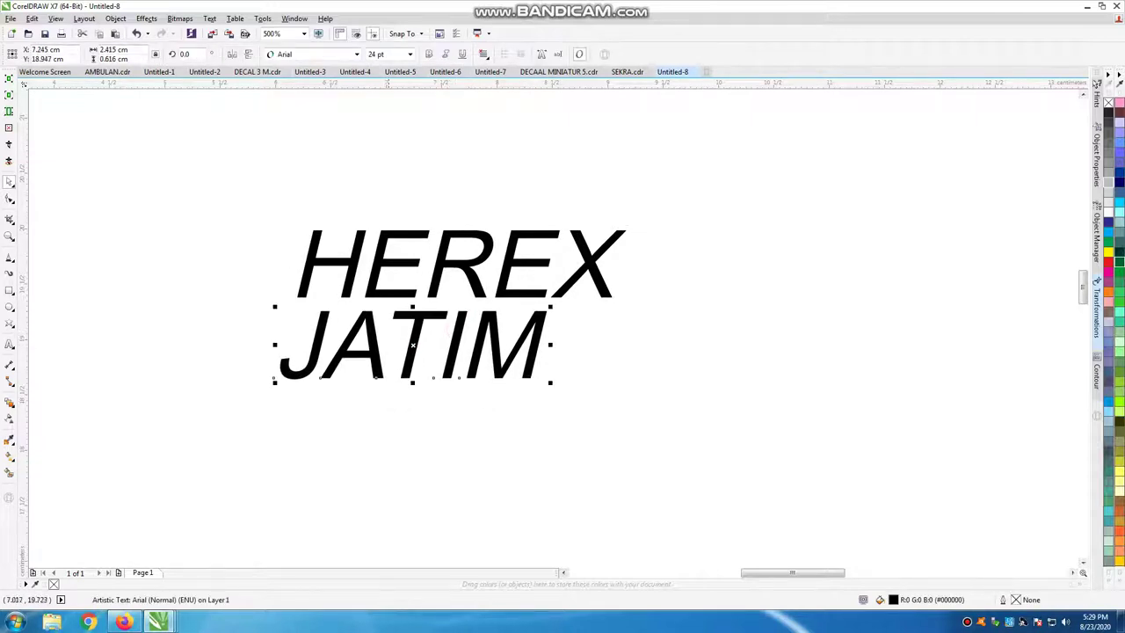
Set HEREX in Serpentine, stretch it wider, and select JATIM
click(338, 54)
click(326, 82)
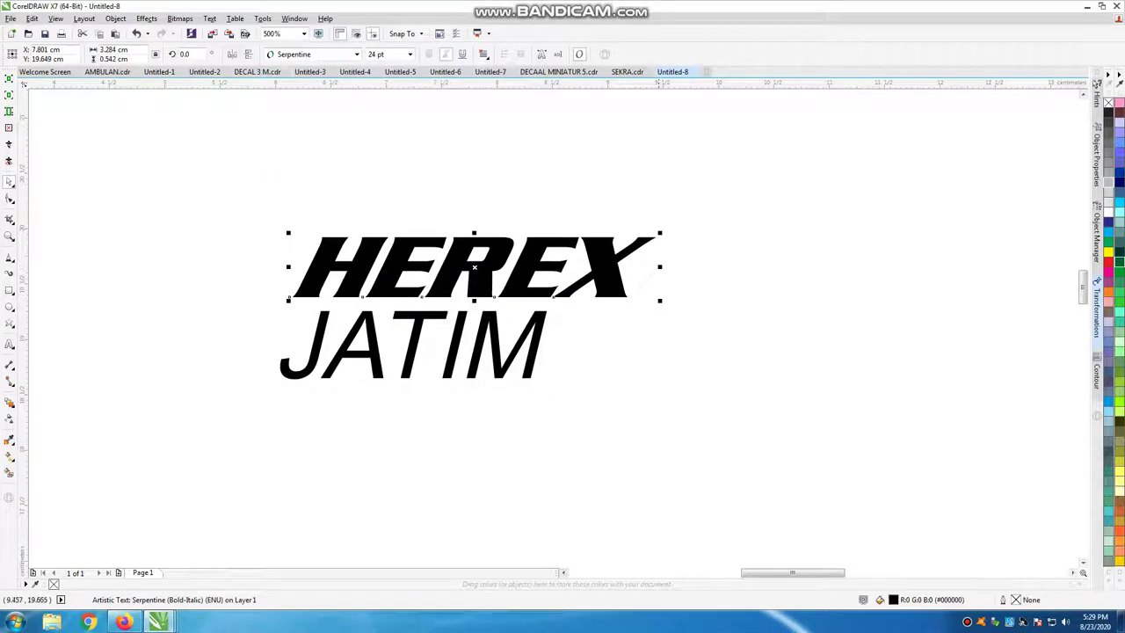
mouse_move(660, 267)
mouse_down()
mouse_move(740, 267)
mouse_move(725, 266)
mouse_up()
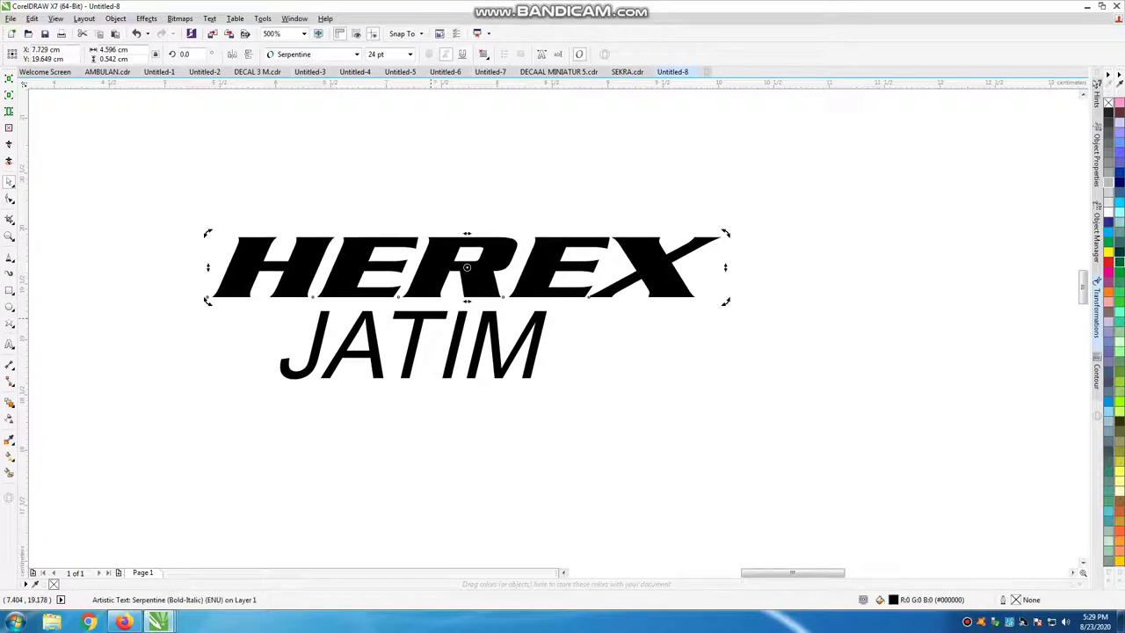
click(427, 317)
click(356, 54)
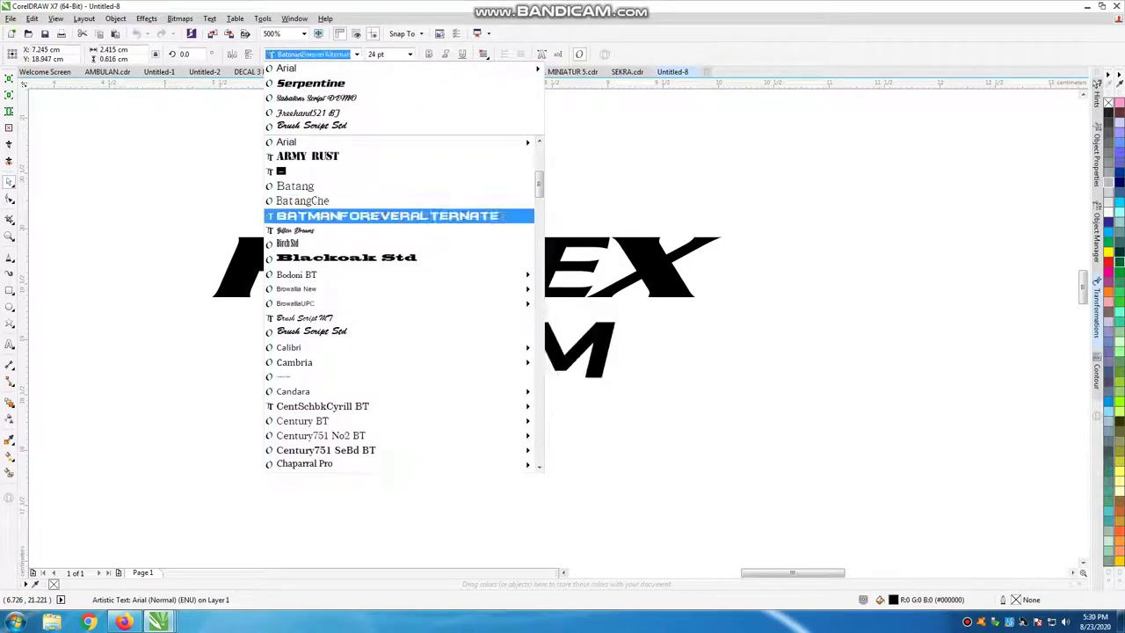
Preview fonts on JATIM and apply Heatwave Free Font
text(Candara)
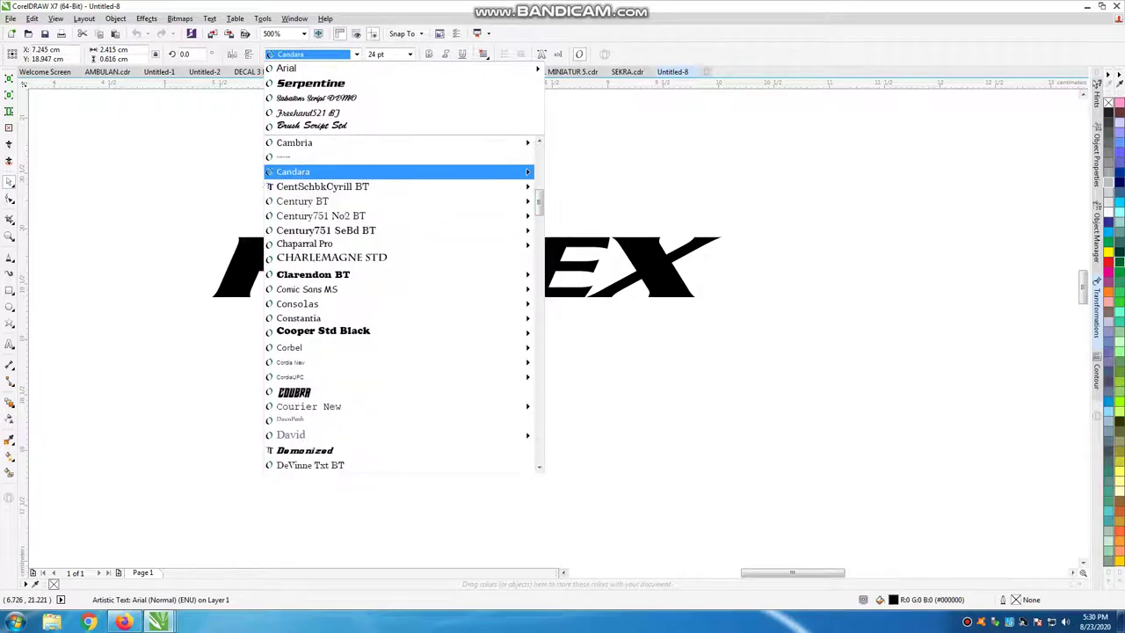
key(Down)
key(Down)
key(Down)
key(Down)
key(Down)
key(Down)
key(Down)
key(Down)
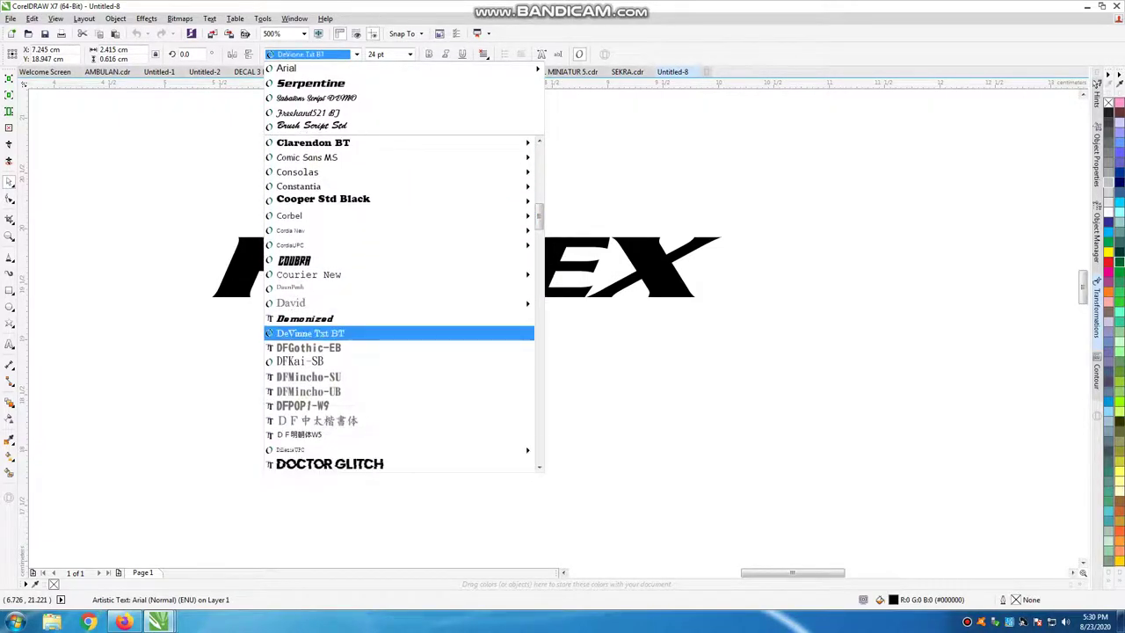
key(Down)
key(Down)
key(Down)
key(Down)
key(Down)
key(Down)
key(Down)
key(Down)
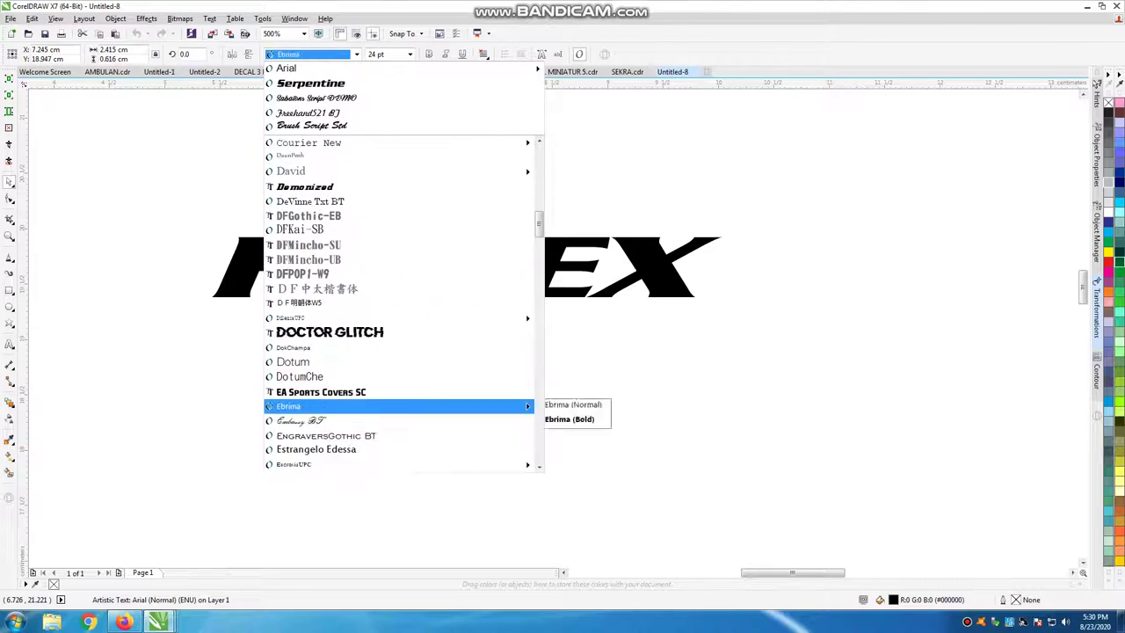
key(Up)
key(Down)
key(Down)
key(Down)
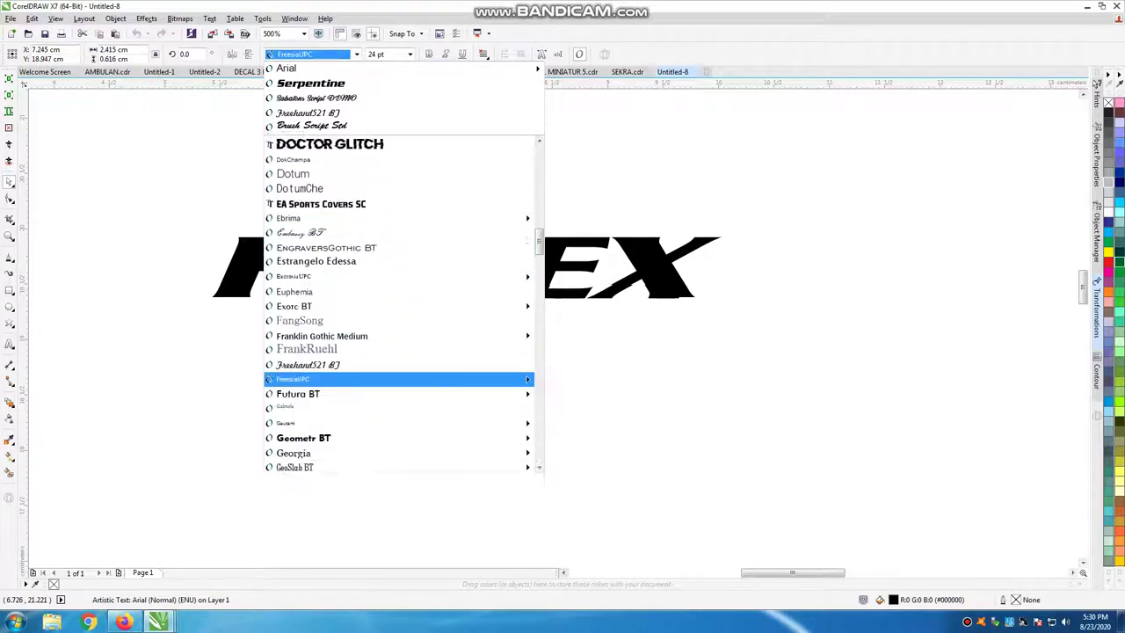
key(Down)
key(Down)
key(Down)
key(Down)
key(Down)
key(Down)
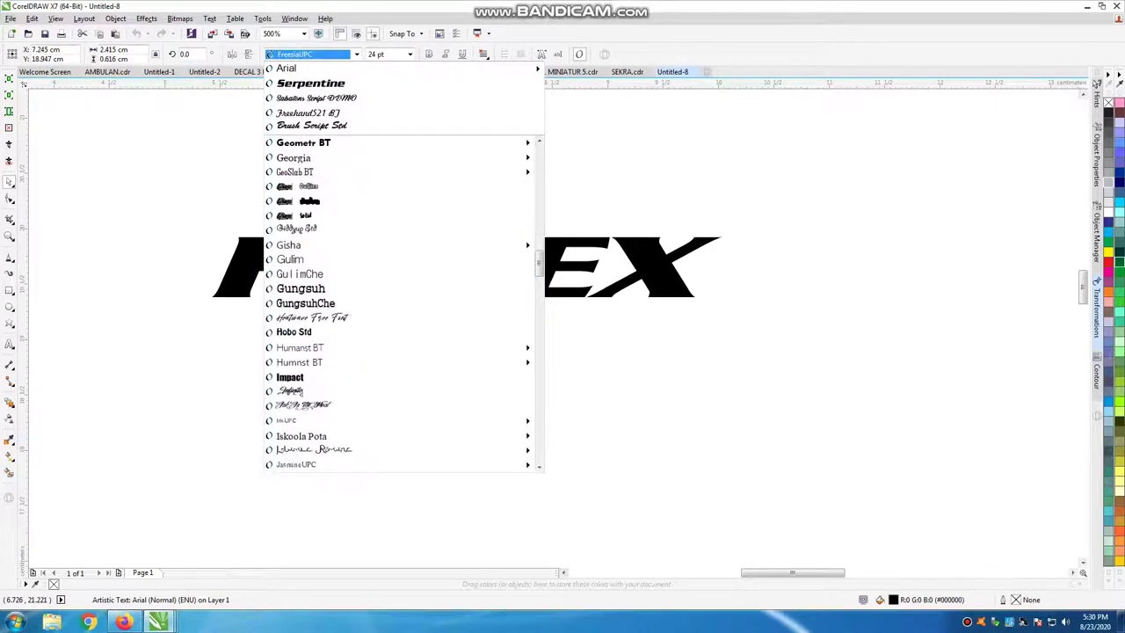
key(Down)
key(Down)
key(Down)
key(Up)
key(Up)
key(Return)
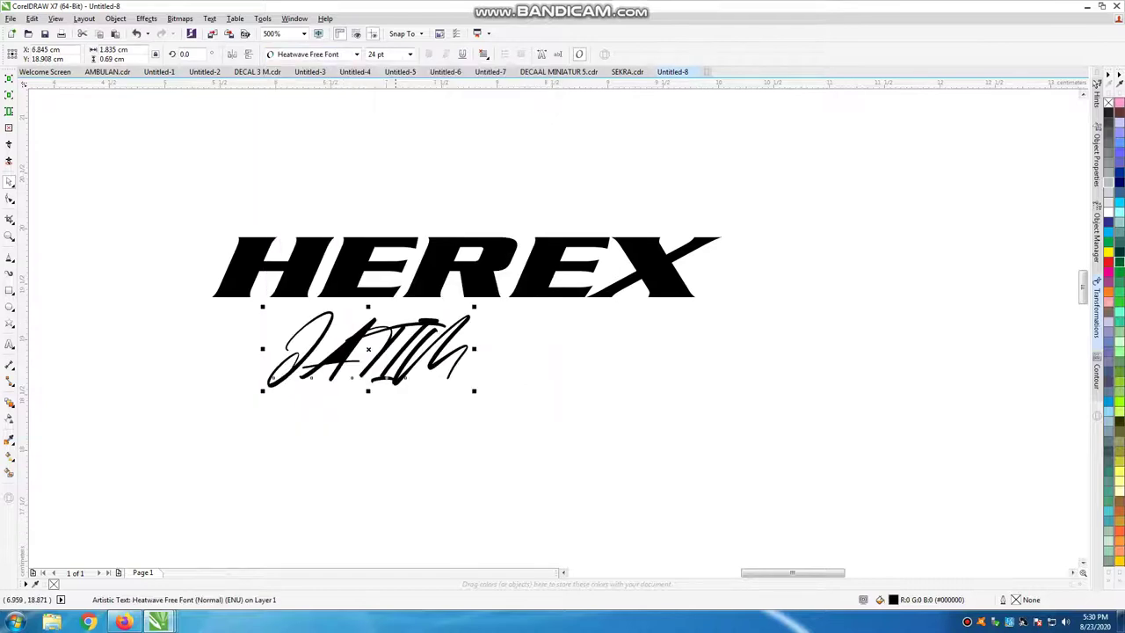
Switch JATIM's font to LHF Convecta BASE
key(alt+Down)
key(Down)
key(Down)
key(Down)
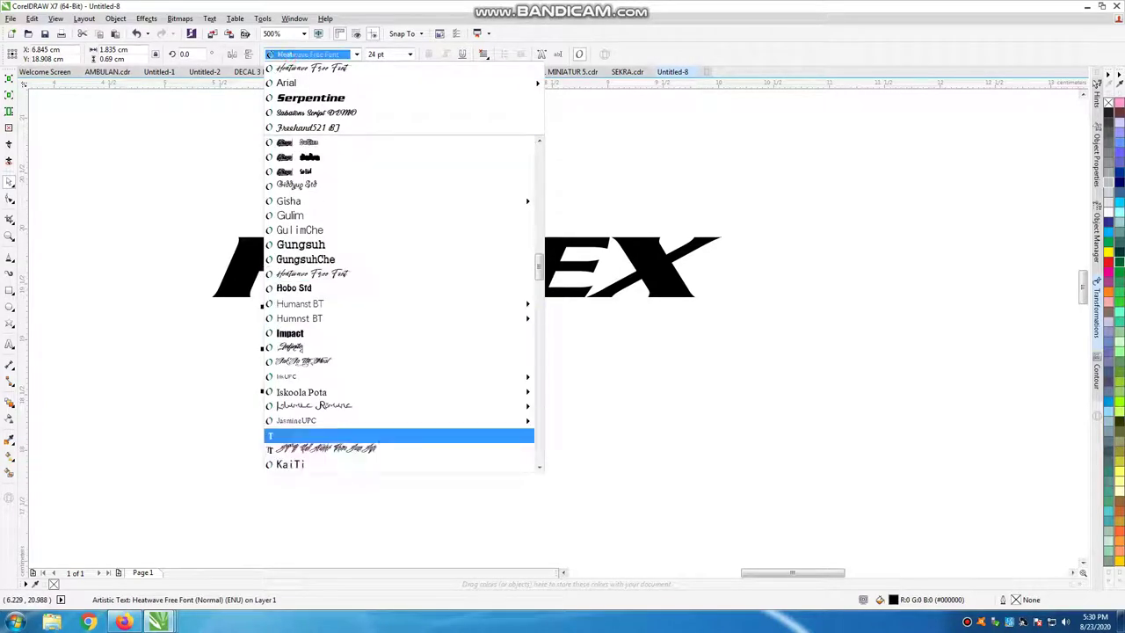
key(Down)
key(Down)
key(Down)
key(Down)
key(Down)
key(Down)
key(Down)
key(Down)
key(Up)
key(Up)
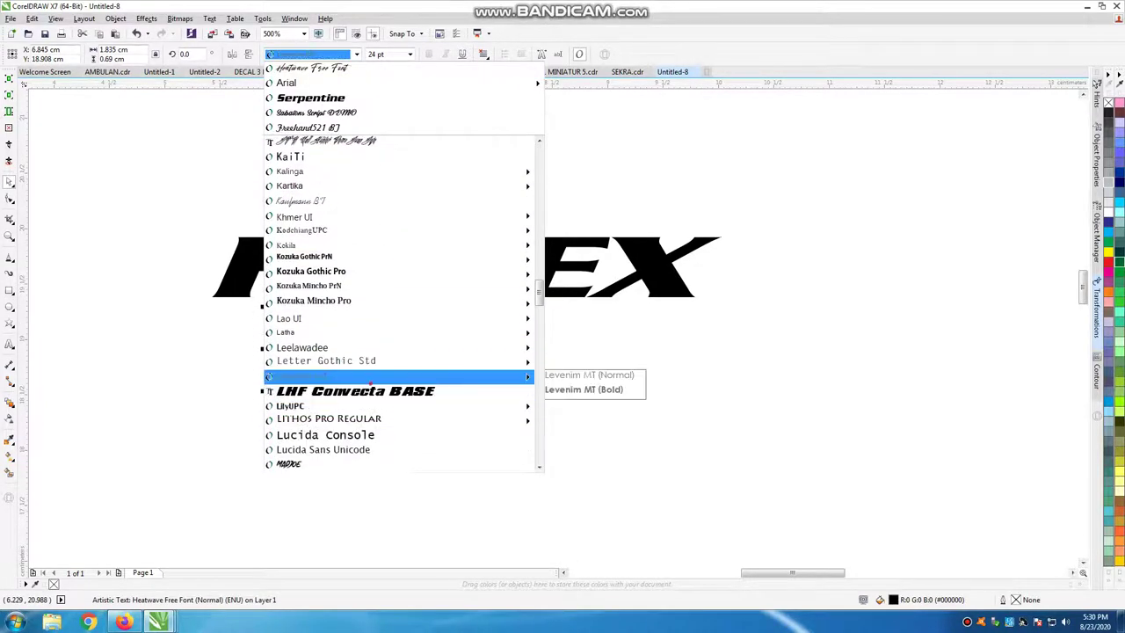
key(Down)
key(Return)
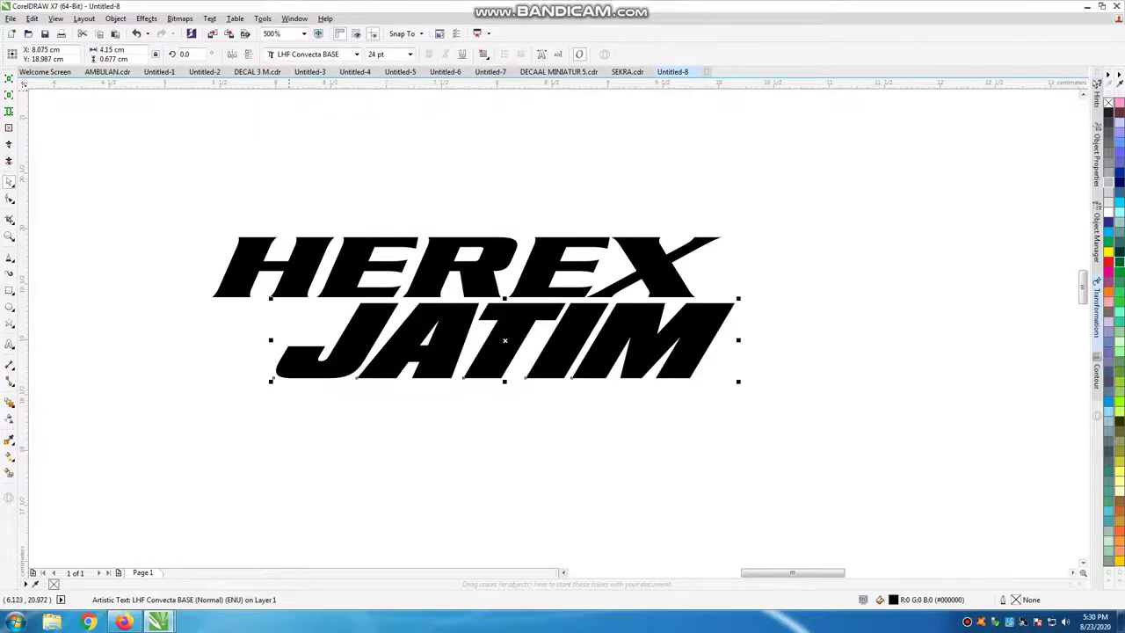
Preview alternative fonts on JATIM, including the Sabre Shark variants
key(alt+Down)
key(Up)
key(Up)
key(Up)
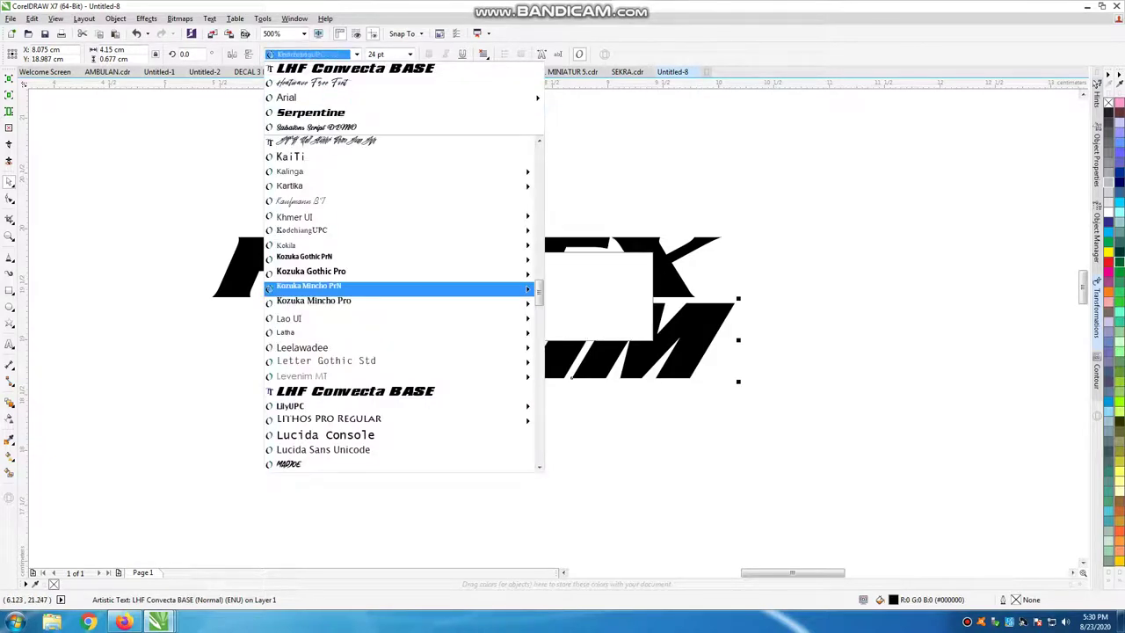
key(Down)
key(Down)
key(Down)
key(Down)
key(Down)
key(Down)
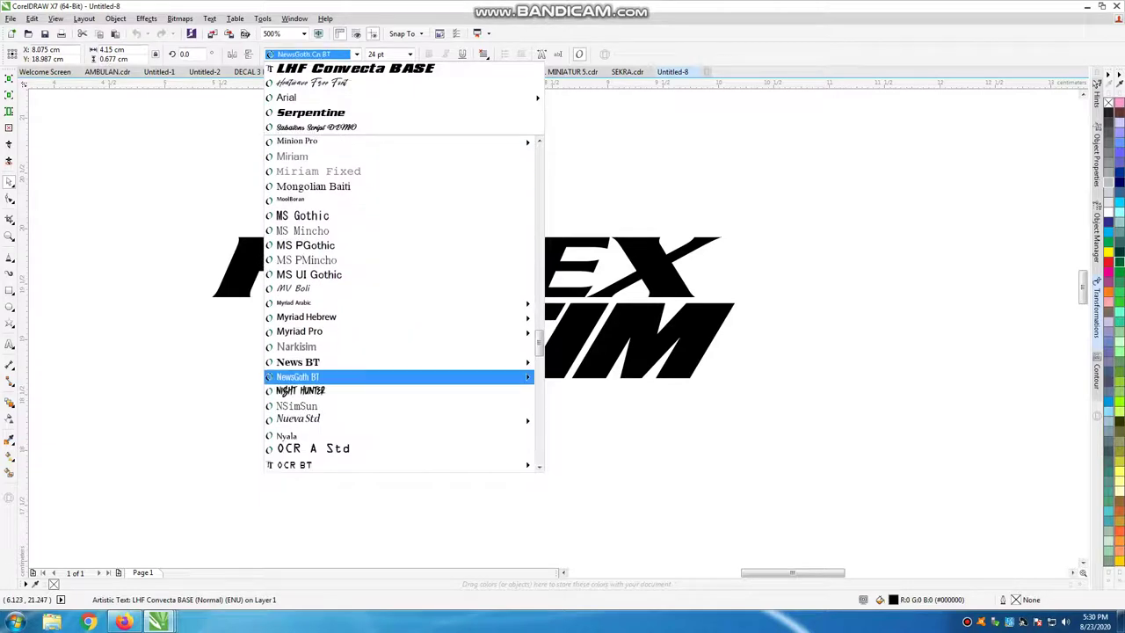
key(Down)
key(Down)
key(Down)
key(Down)
key(Down)
key(Down)
key(Down)
key(Down)
key(Up)
key(Up)
key(Up)
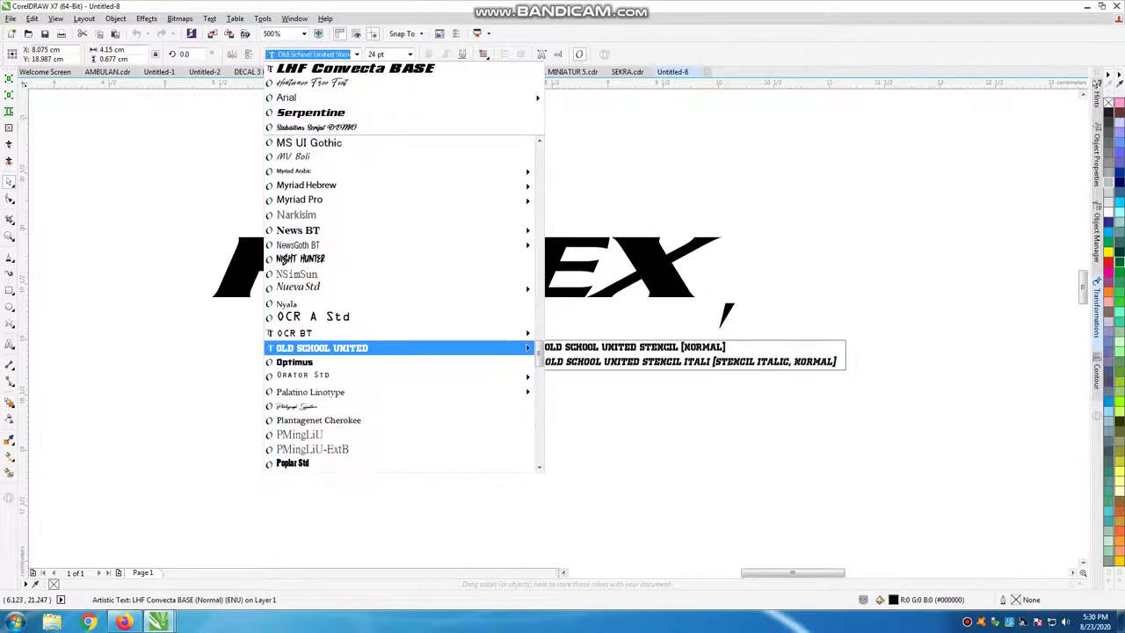
key(Down)
key(Down)
key(Down)
key(Down)
key(Down)
key(Down)
scroll(404, 299, down, 2)
scroll(403, 299, down, 1)
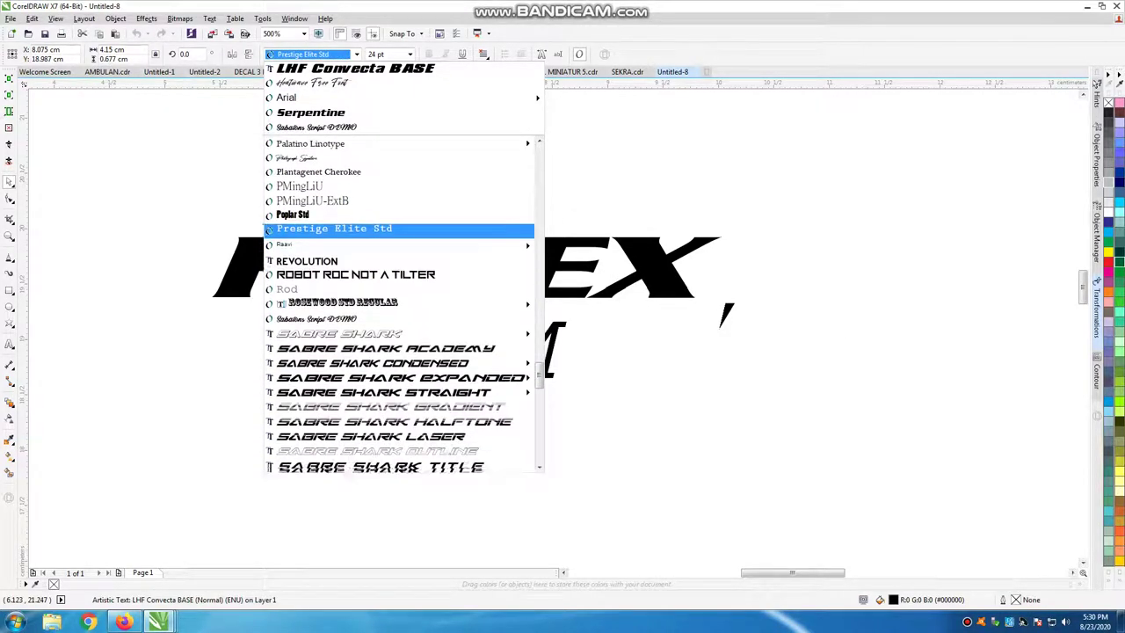
key(Down)
key(Down)
key(Down)
key(Up)
key(Down)
key(Down)
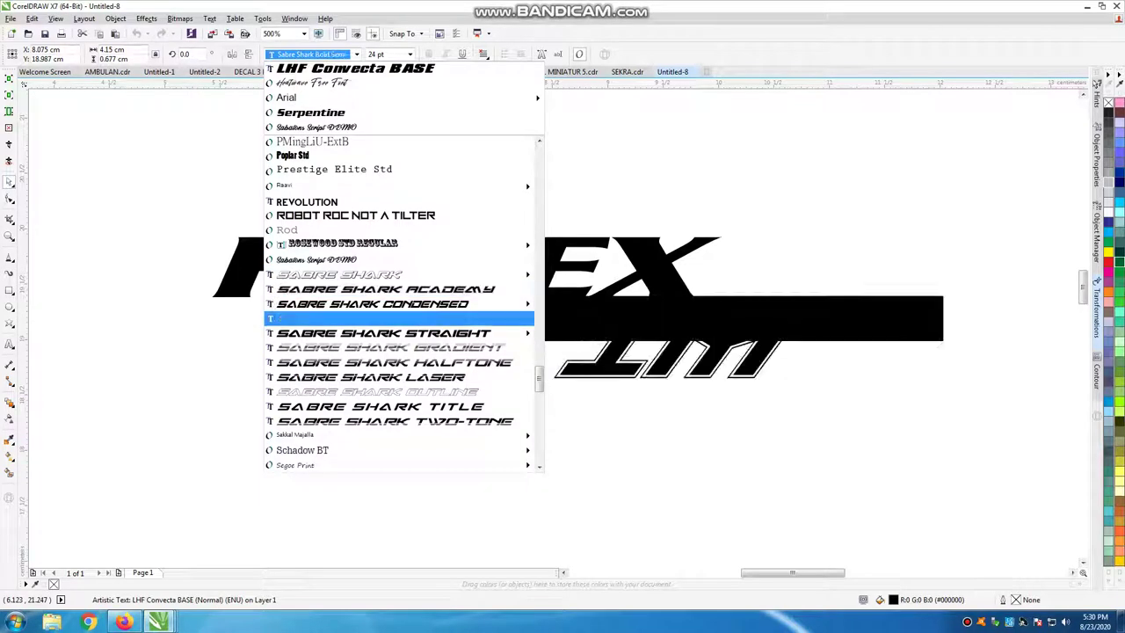
key(Down)
key(Down)
key(Down)
key(Down)
Preview the Space Ranger fonts and apply Space Ranger Semi-Italic to JATIM
key(Down)
key(Down)
key(Down)
key(Down)
key(Down)
key(Down)
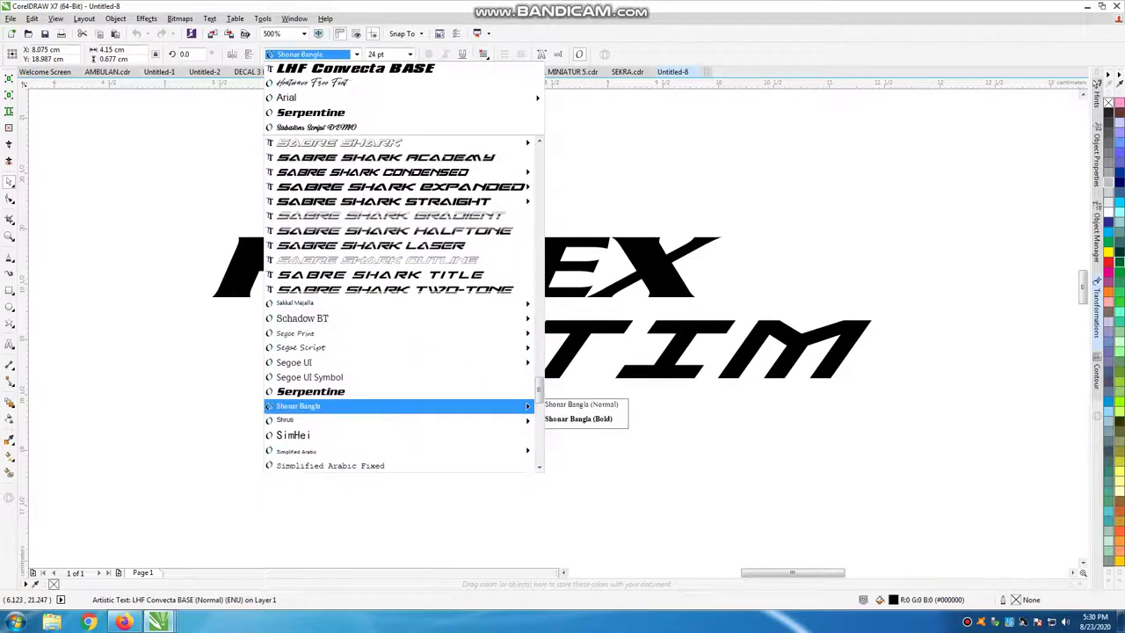
key(Down)
key(Down)
key(Down)
scroll(399, 303, down, 3)
scroll(399, 303, down, 3)
key(Down)
key(Down)
key(Down)
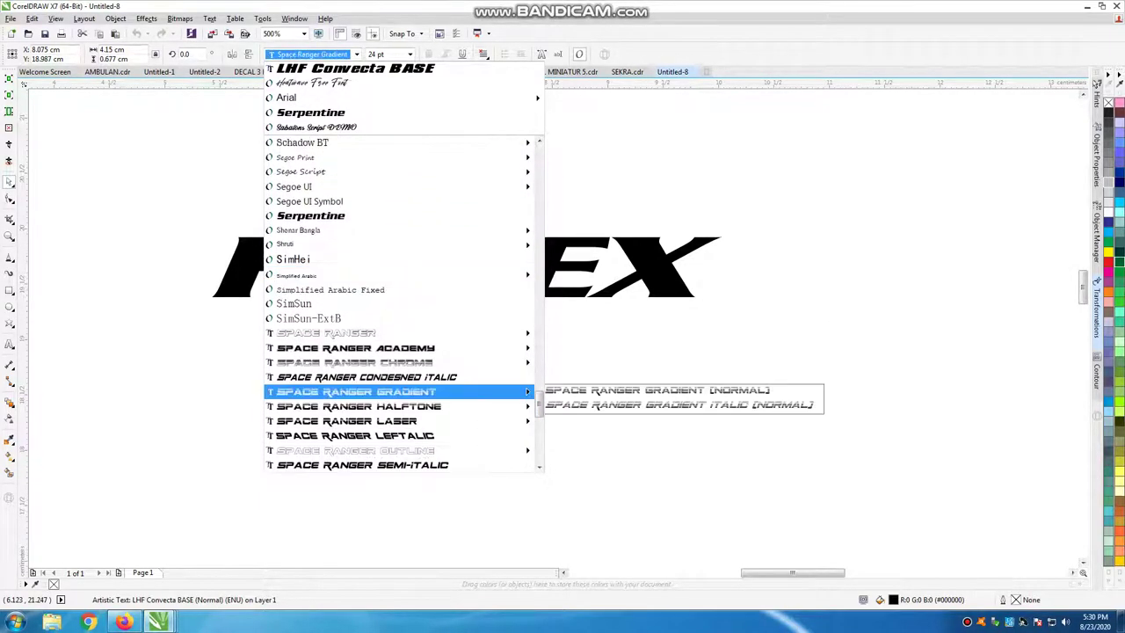
scroll(400, 304, down, 5)
key(Down)
key(Down)
key(Down)
key(Down)
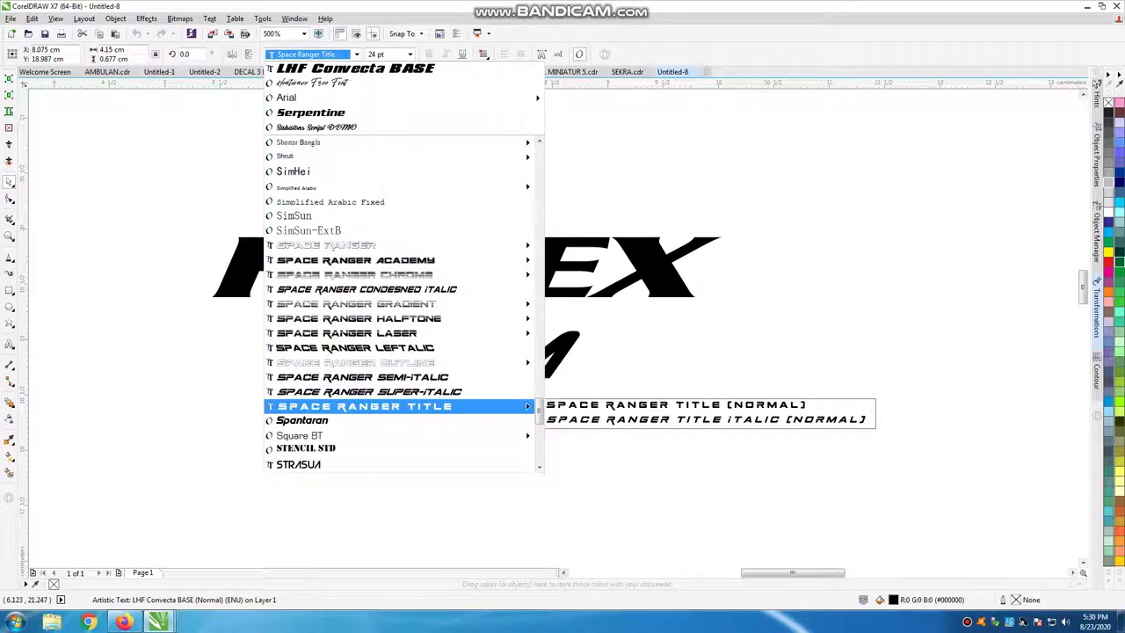
key(Up)
key(Up)
key(Up)
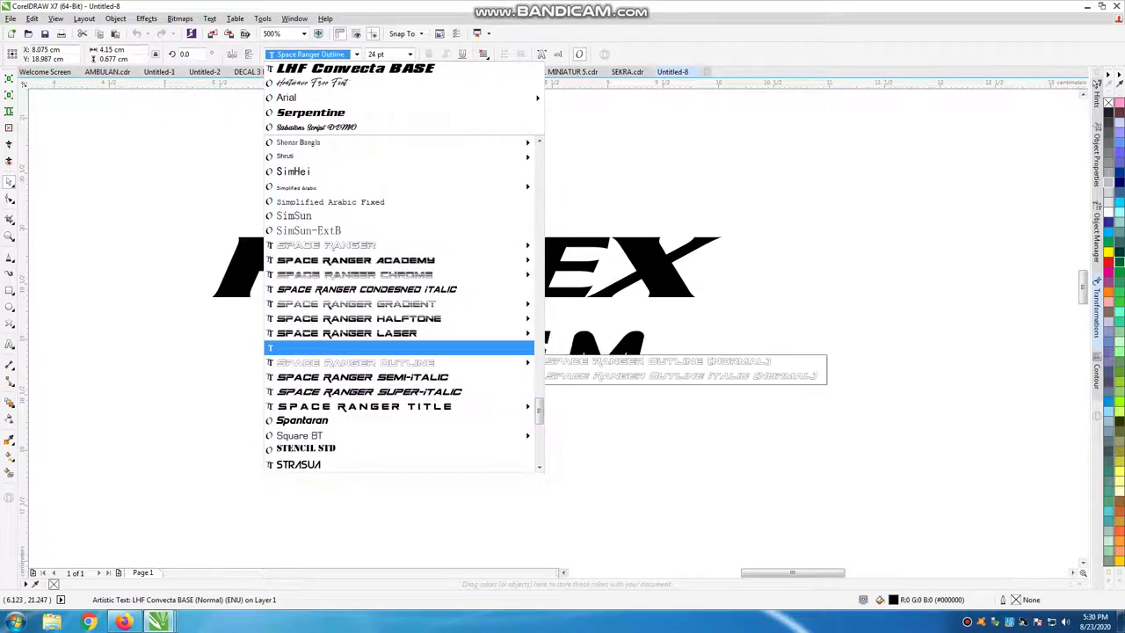
key(Up)
key(Up)
key(Up)
key(Down)
key(Down)
key(Down)
key(Down)
key(Down)
key(Down)
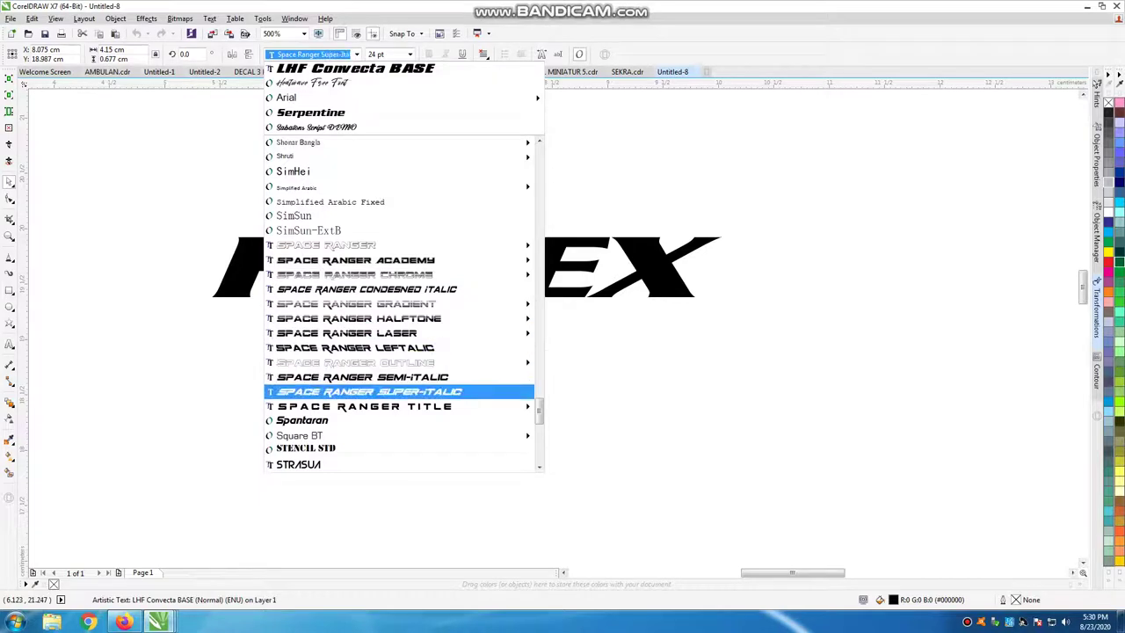
key(Up)
key(Return)
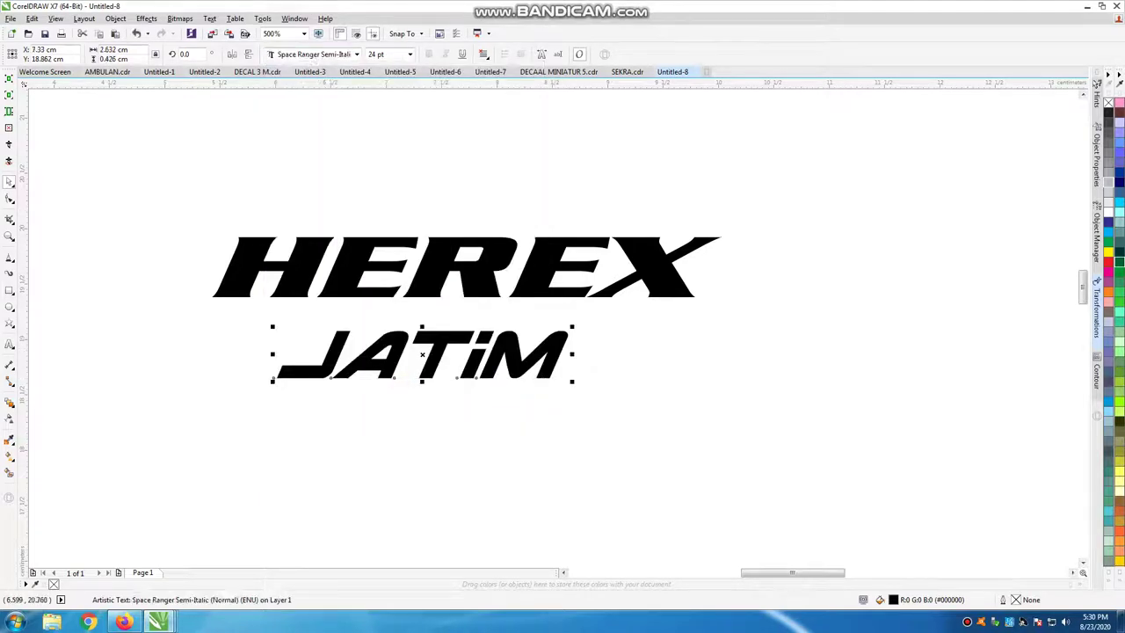
Try Space Ranger Title, then Tarrget Academy, on JATIM
key(alt+Down)
key(Down)
key(Down)
key(Down)
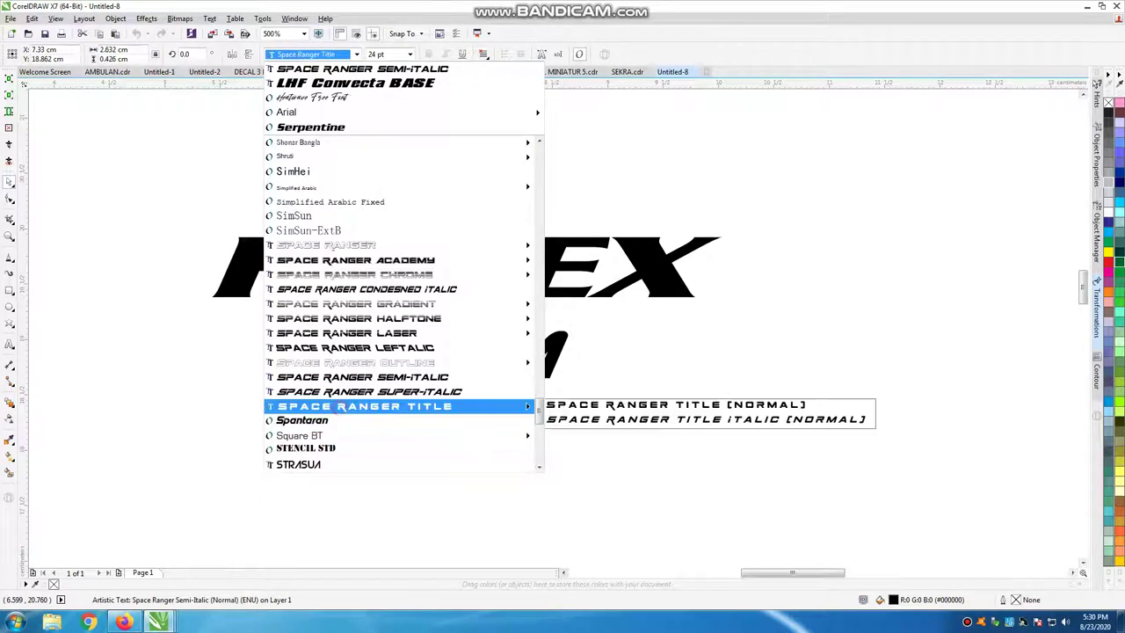
key(Return)
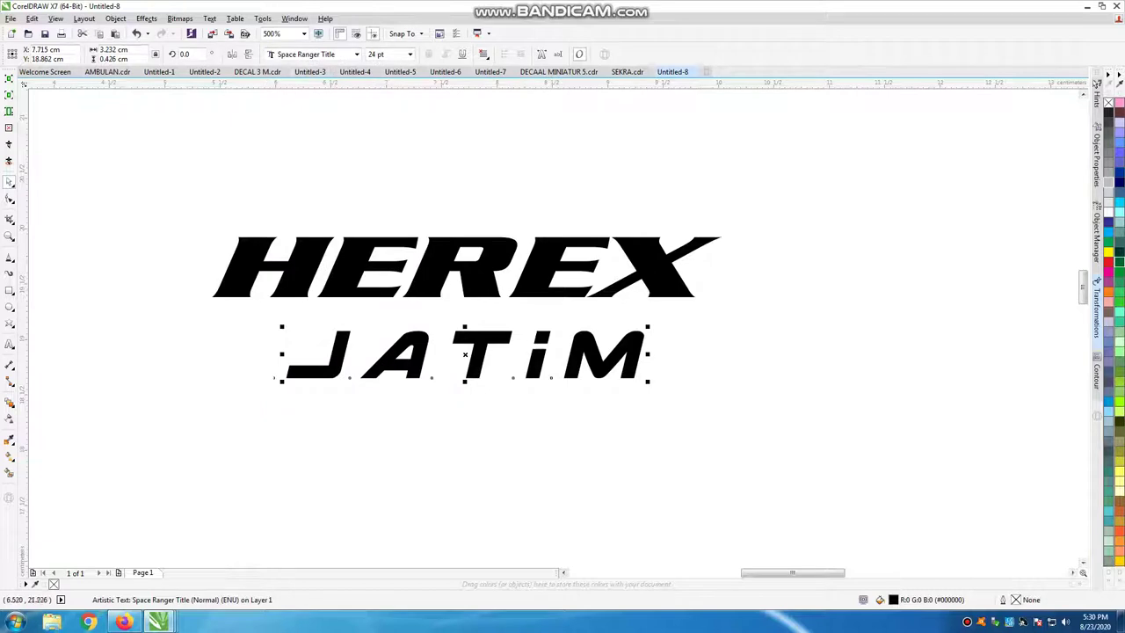
key(alt+Down)
key(Down)
key(Down)
key(Down)
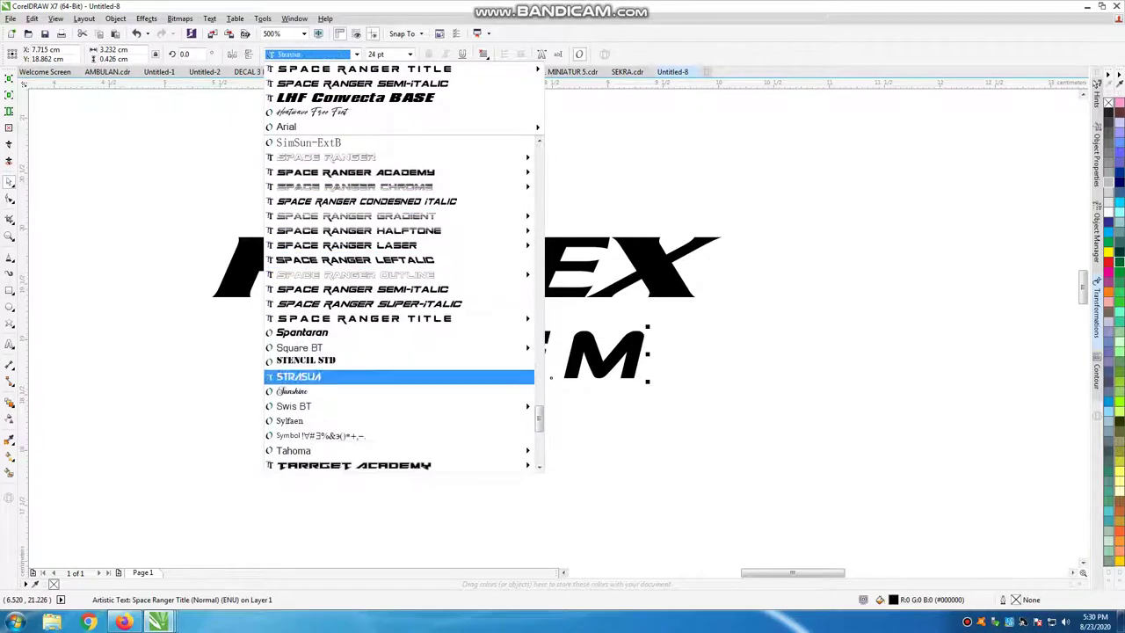
key(Down)
key(Down)
key(Down)
click(354, 468)
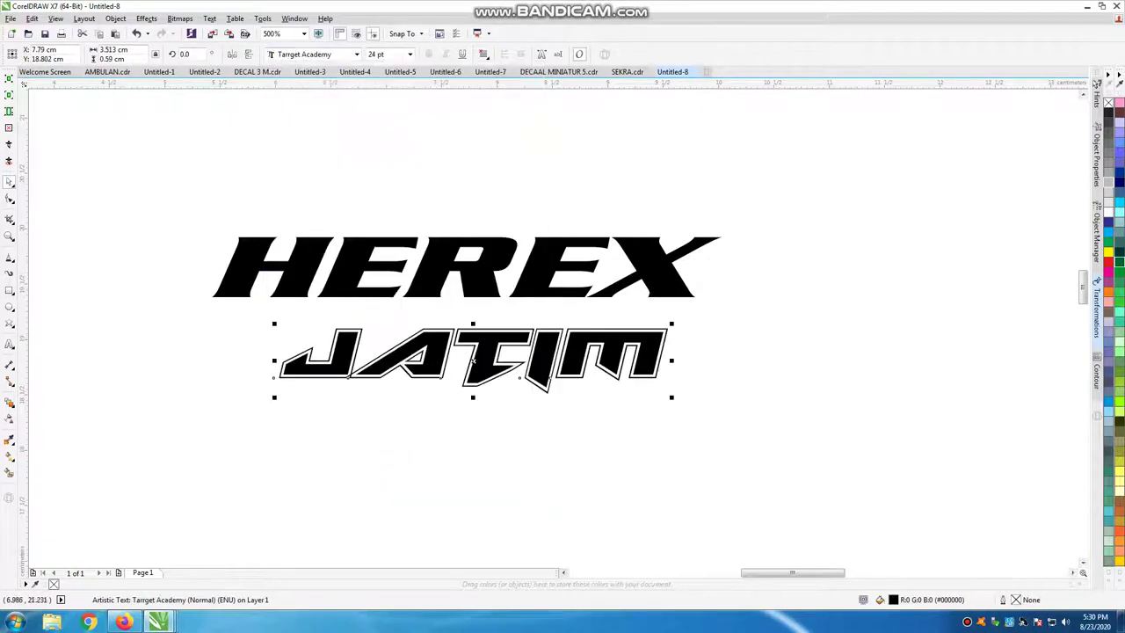
key(alt+Down)
key(Escape)
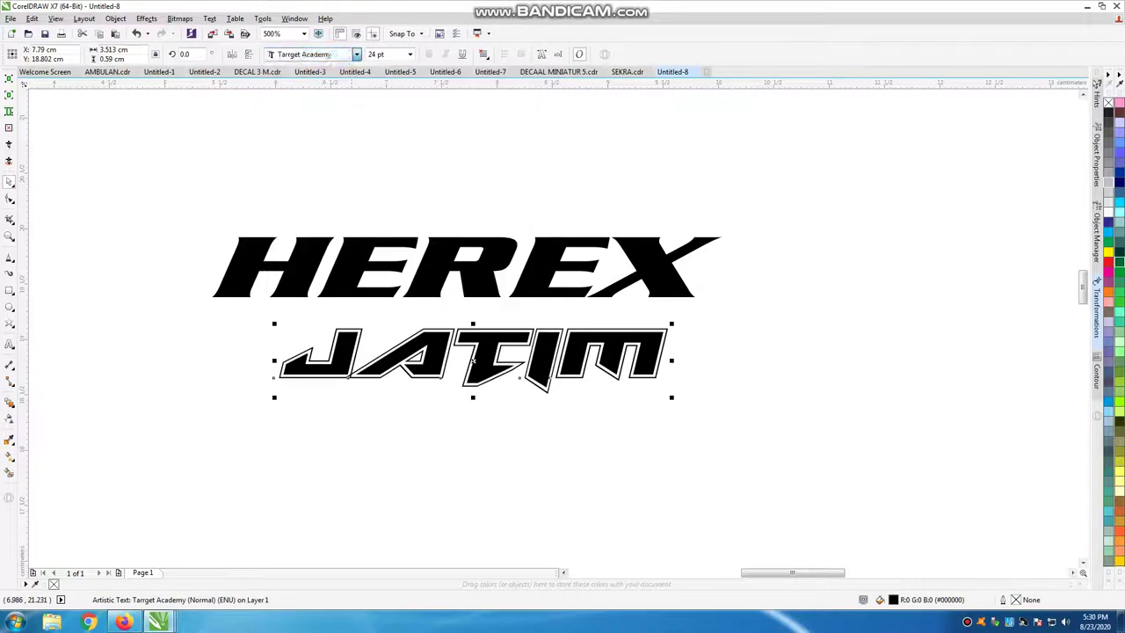
Apply Tarrget Expanded to JATIM after previewing Tarrget Half Tone
key(alt+Down)
key(Down)
key(Down)
key(Down)
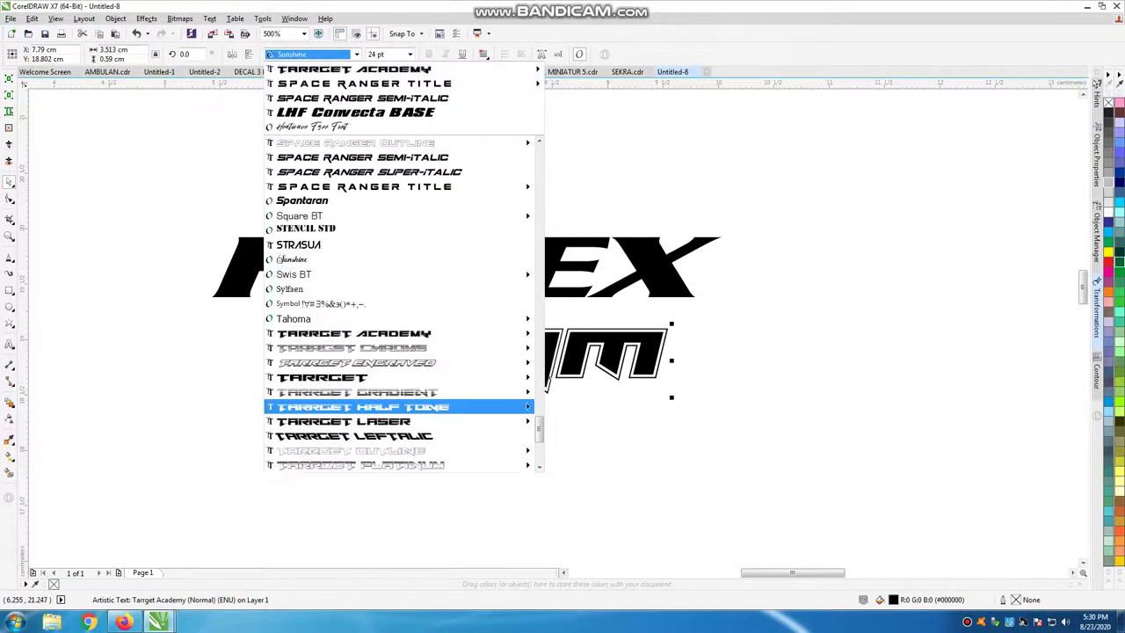
key(Up)
key(Up)
key(Return)
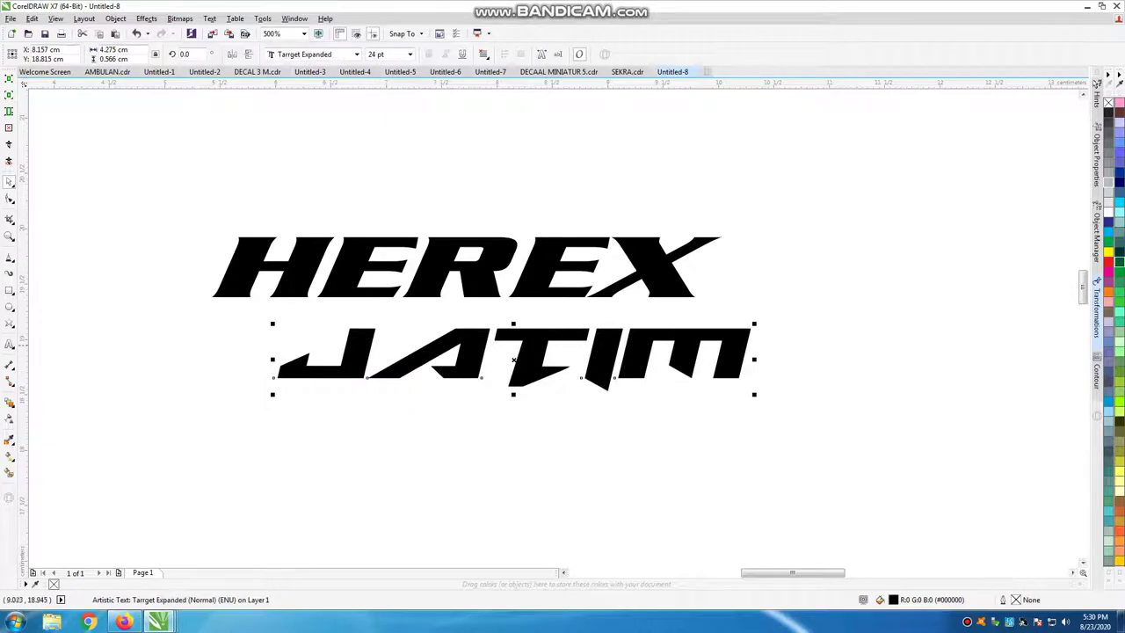
scroll(545, 352, up, 2)
Preview Vani and Warhead, then apply Xirod to JATIM
key(ctrl+shift+f)
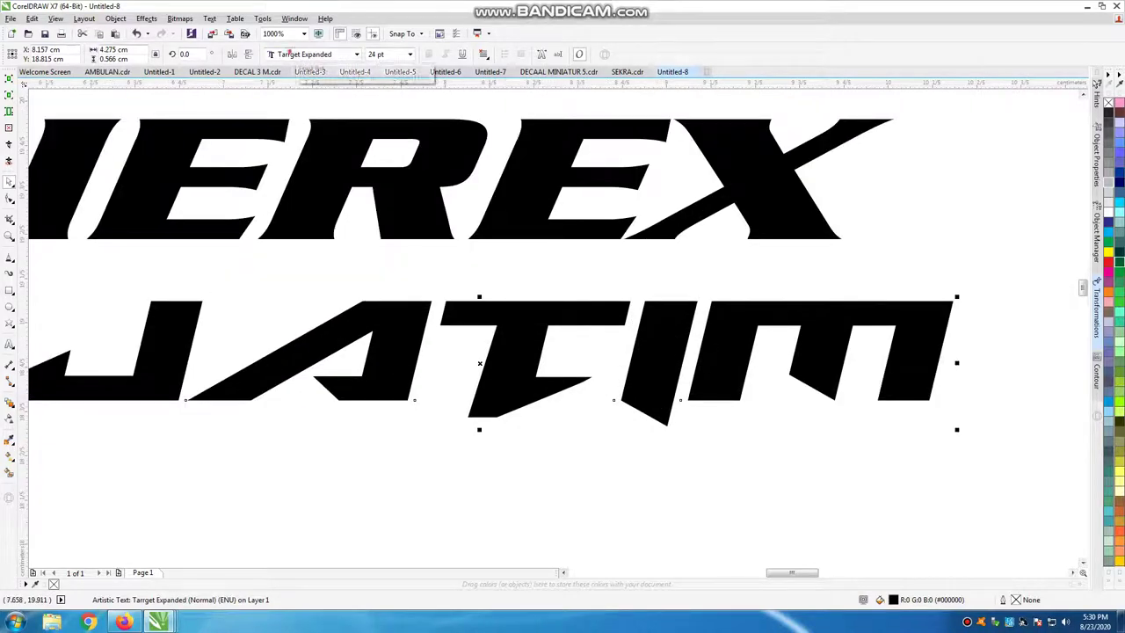
key(alt+Down)
text(u)
key(Down)
key(Down)
key(Down)
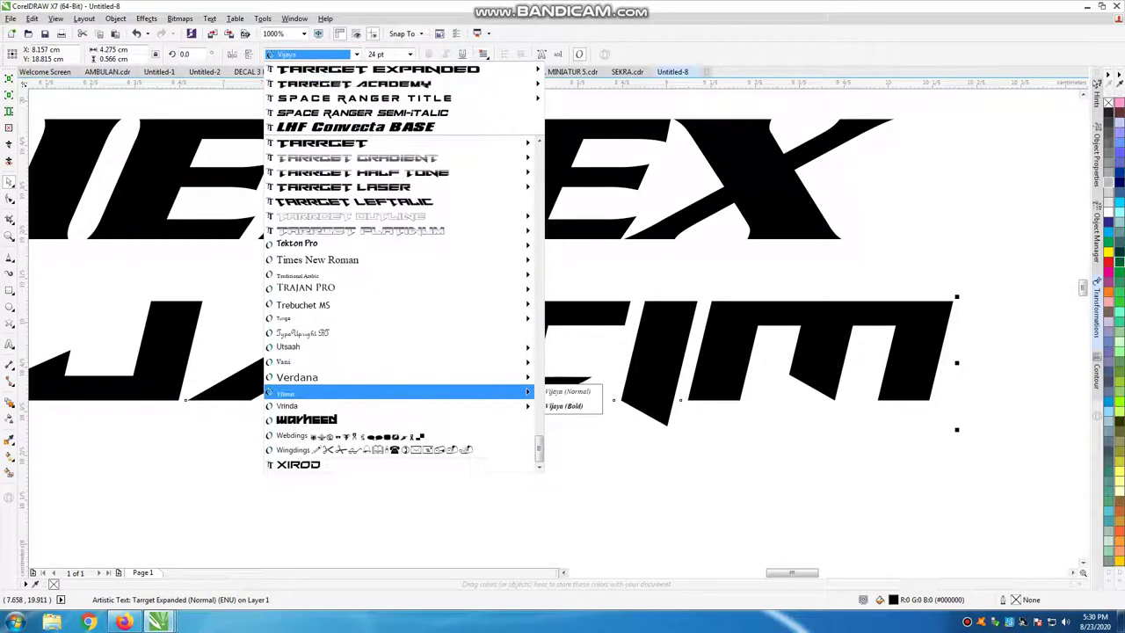
key(Down)
key(Down)
key(Down)
key(Down)
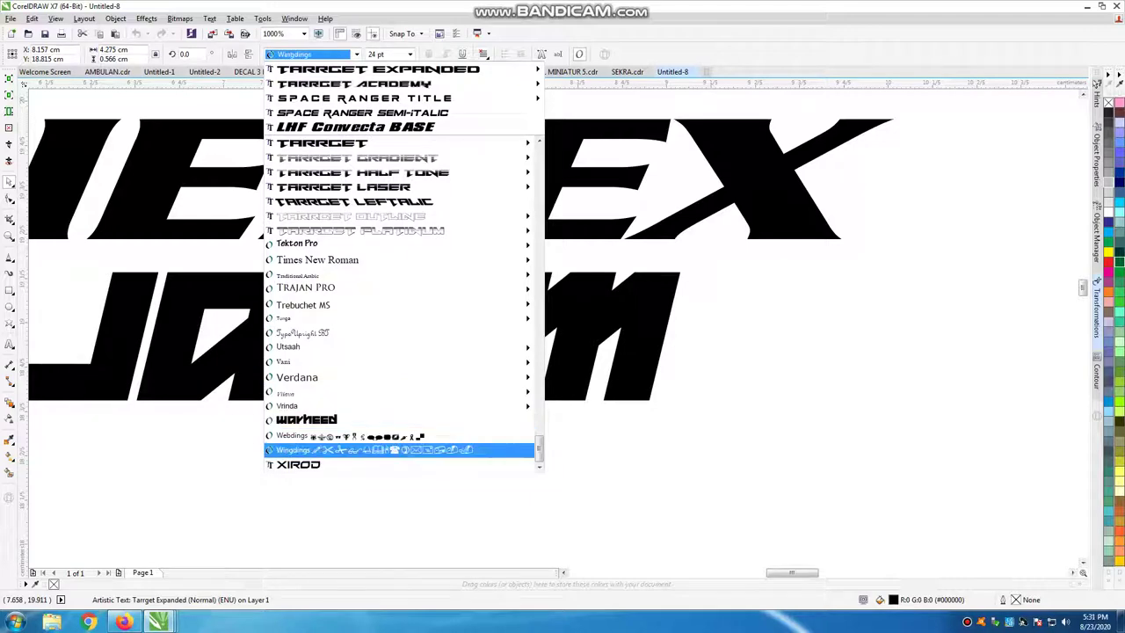
key(Down)
key(Return)
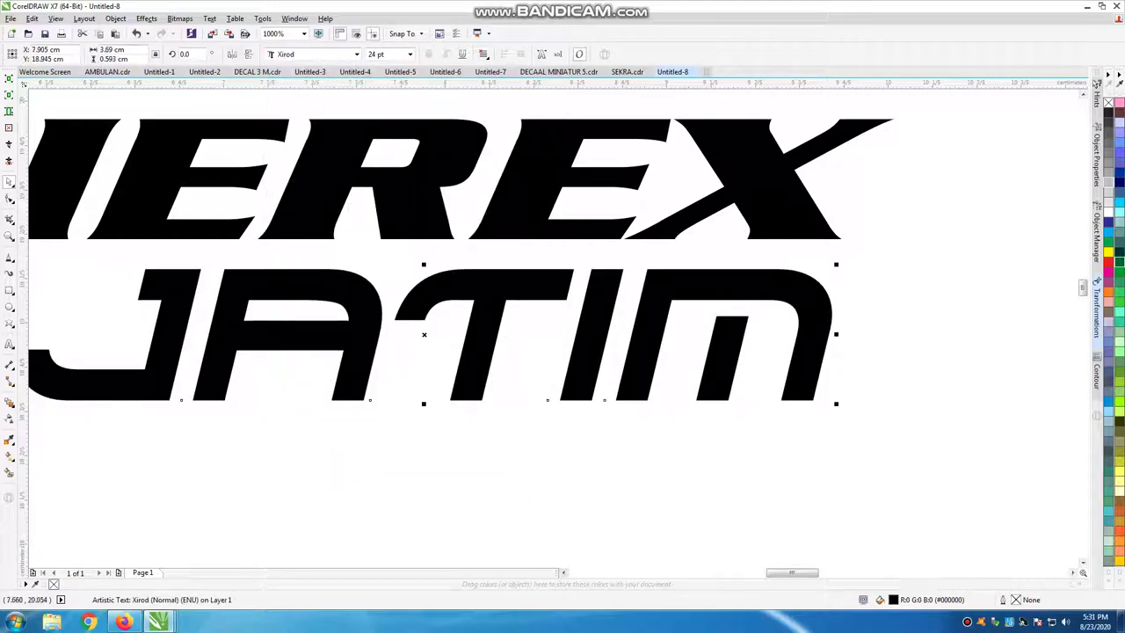
Apply Spantaran to JATIM and stretch it wider
key(alt+Down)
key(Up)
key(Up)
key(Up)
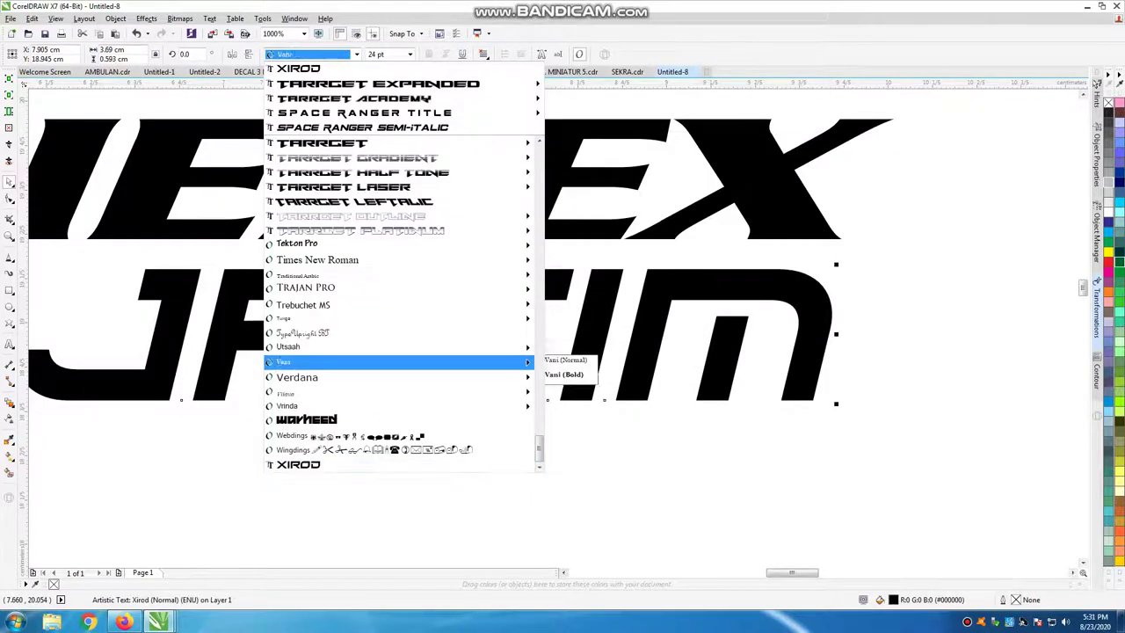
key(Down)
key(Down)
key(Down)
key(Up)
key(Up)
key(Up)
scroll(383, 370, up, 2)
scroll(383, 370, up, 4)
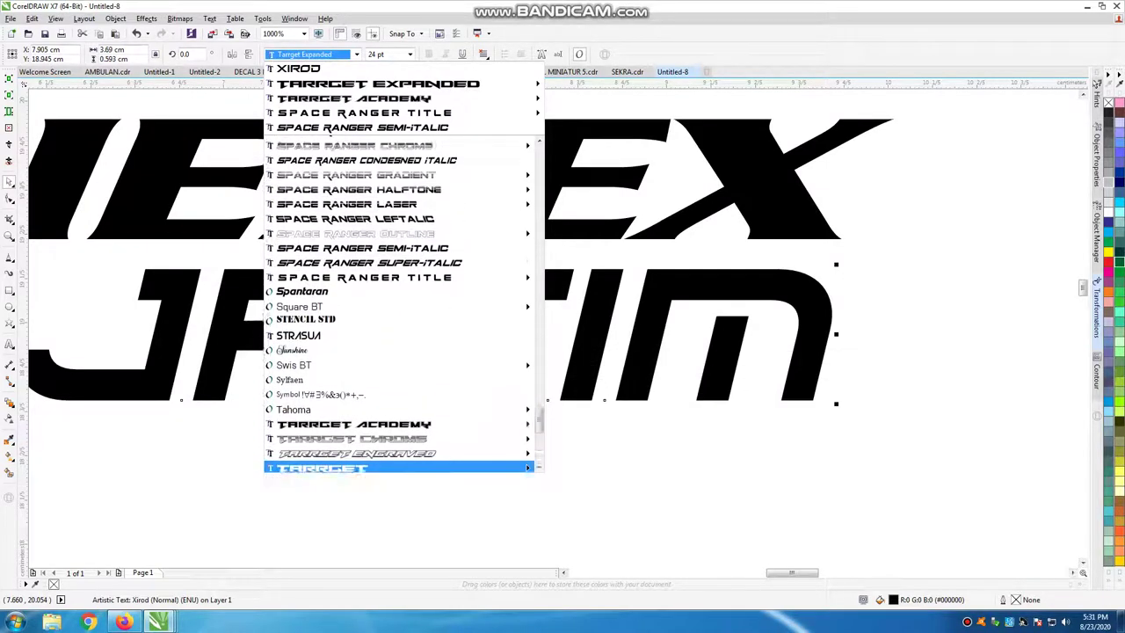
scroll(383, 370, up, 1)
click(383, 367)
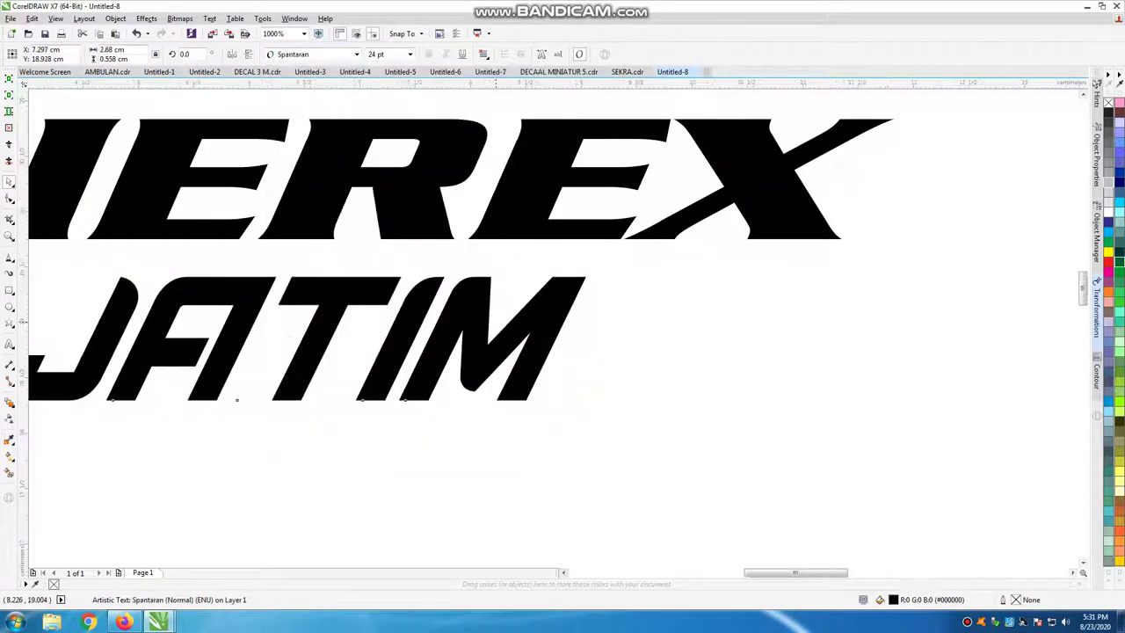
scroll(492, 329, down, 2)
drag(545, 330, 648, 330)
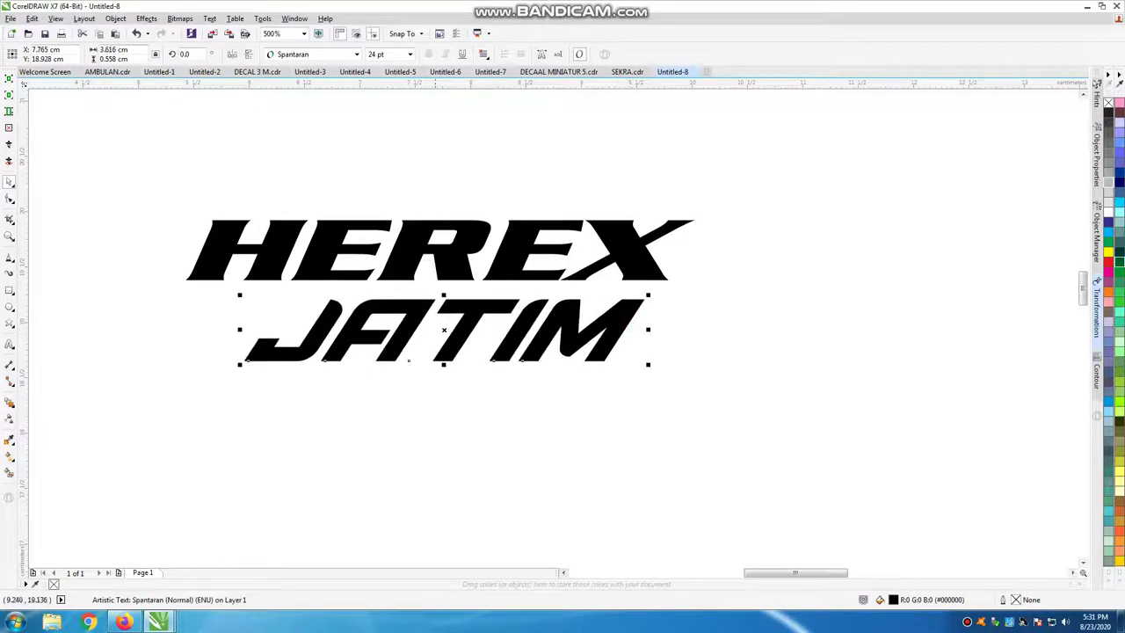
Set JATIM to Sabre Shark Bold Semi-Straight
click(356, 53)
mouse_move(400, 201)
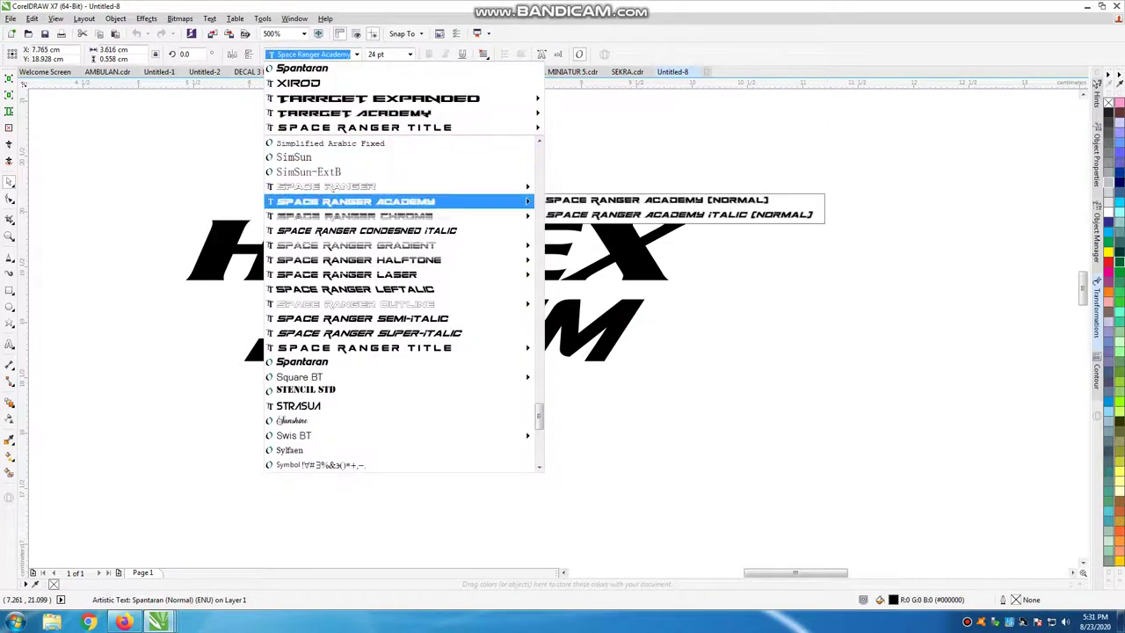
scroll(351, 290, up, 1)
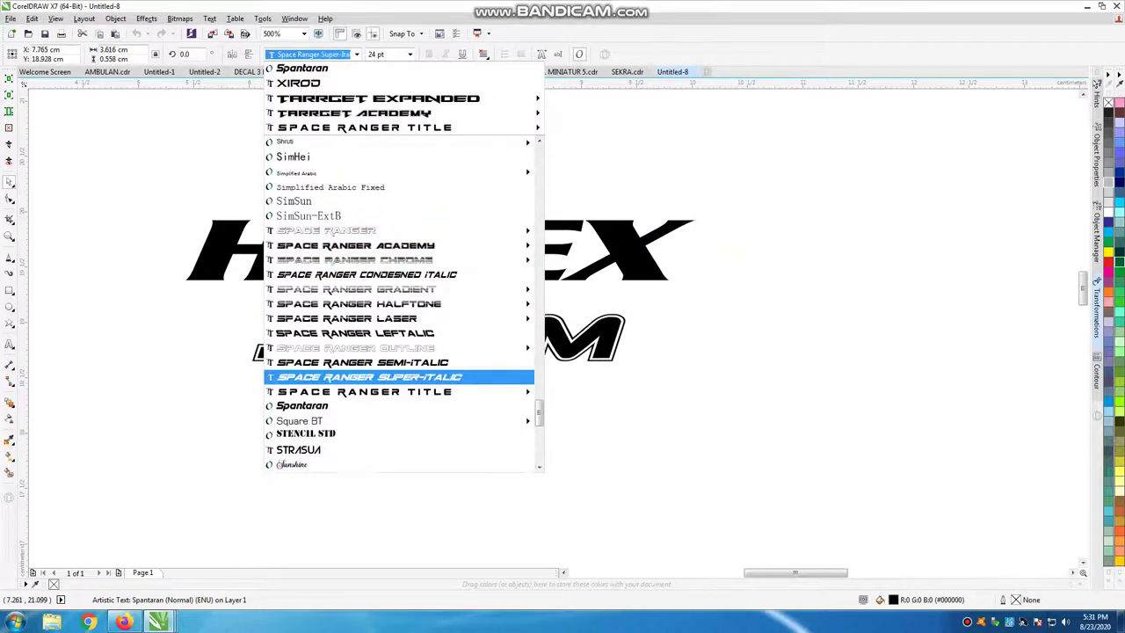
scroll(351, 342, up, 4)
scroll(395, 290, up, 1)
scroll(395, 290, up, 3)
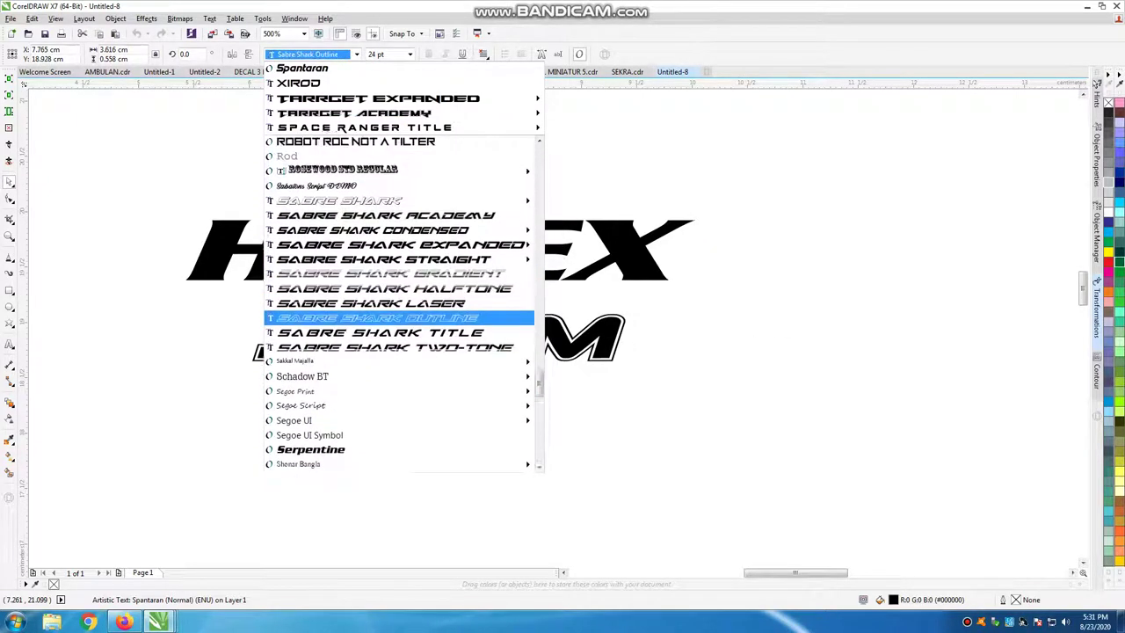
scroll(395, 289, up, 1)
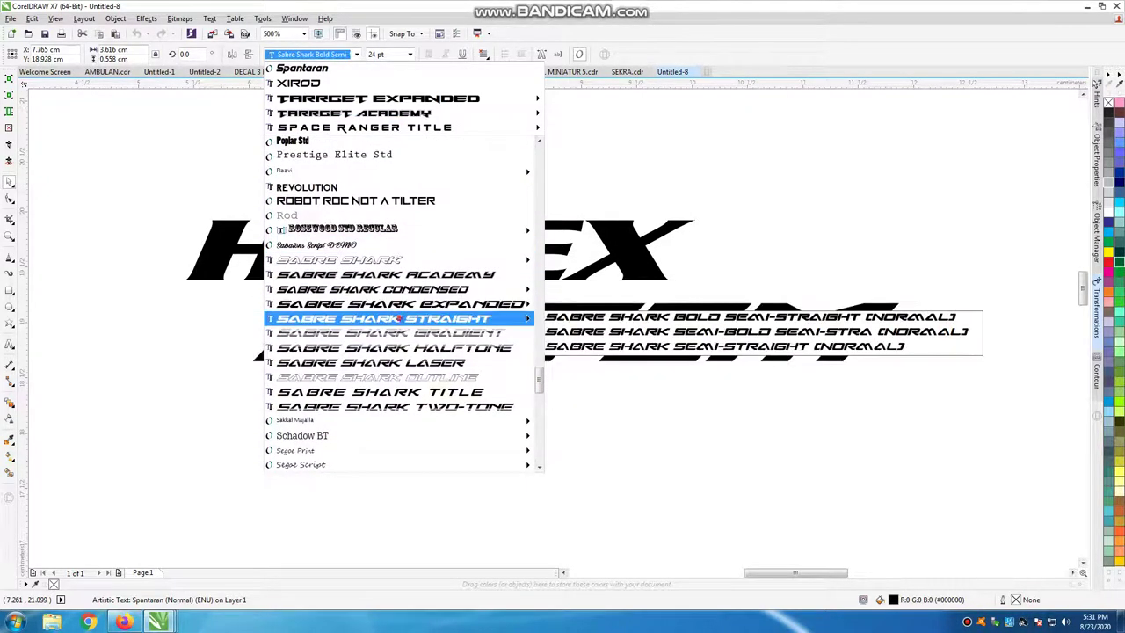
click(597, 318)
Shrink JATIM proportionally to fit under HEREX and stretch it taller
drag(761, 315, 622, 328)
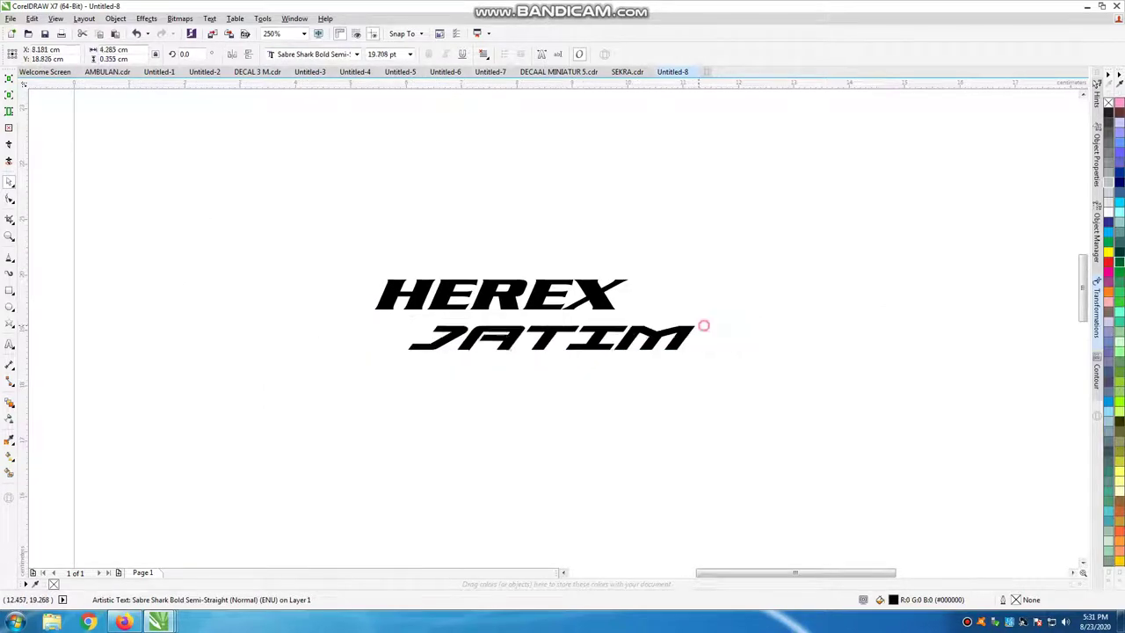
scroll(512, 341, up, 4)
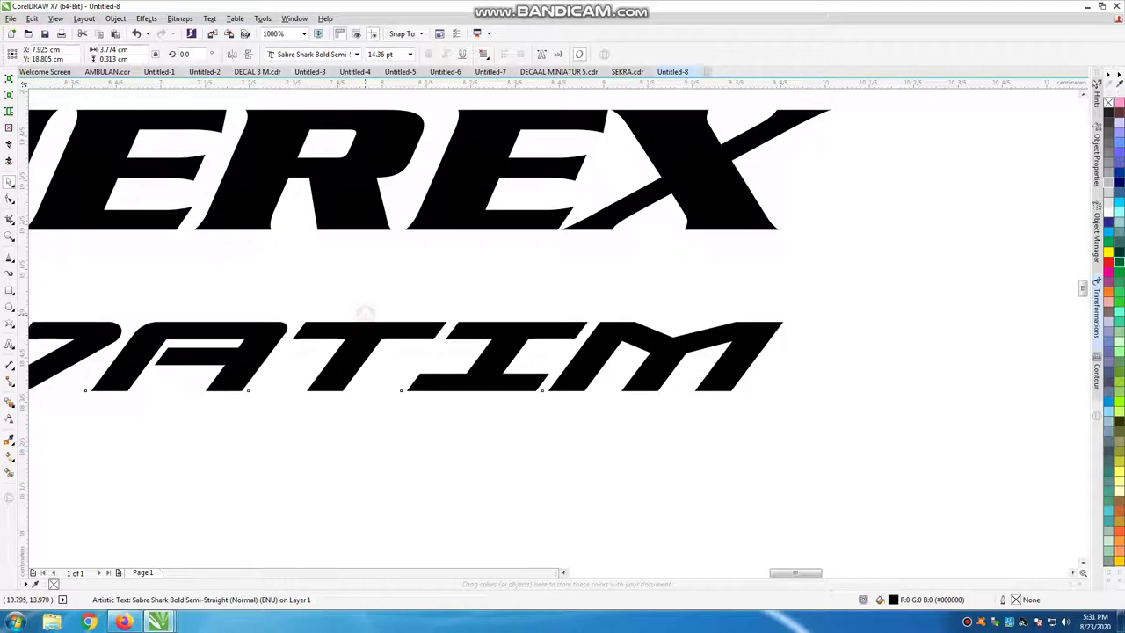
drag(365, 316, 413, 300)
scroll(413, 301, down, 2)
scroll(413, 301, down, 2)
scroll(420, 297, up, 2)
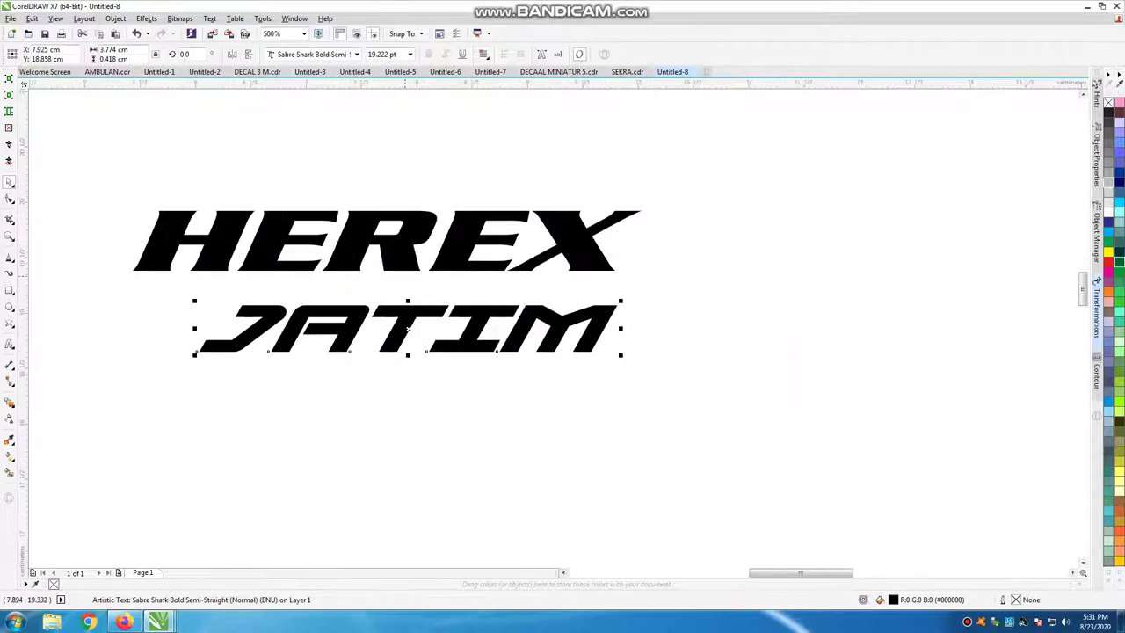
Set JATIM to Impact and stretch it wider to match HEREX
click(356, 53)
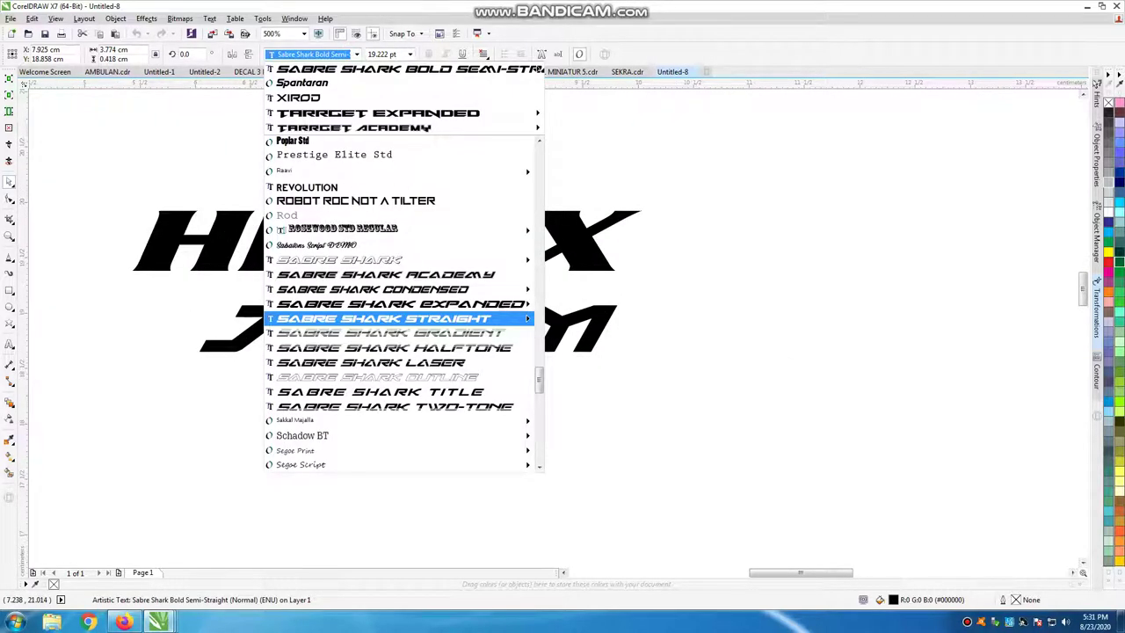
text(impact)
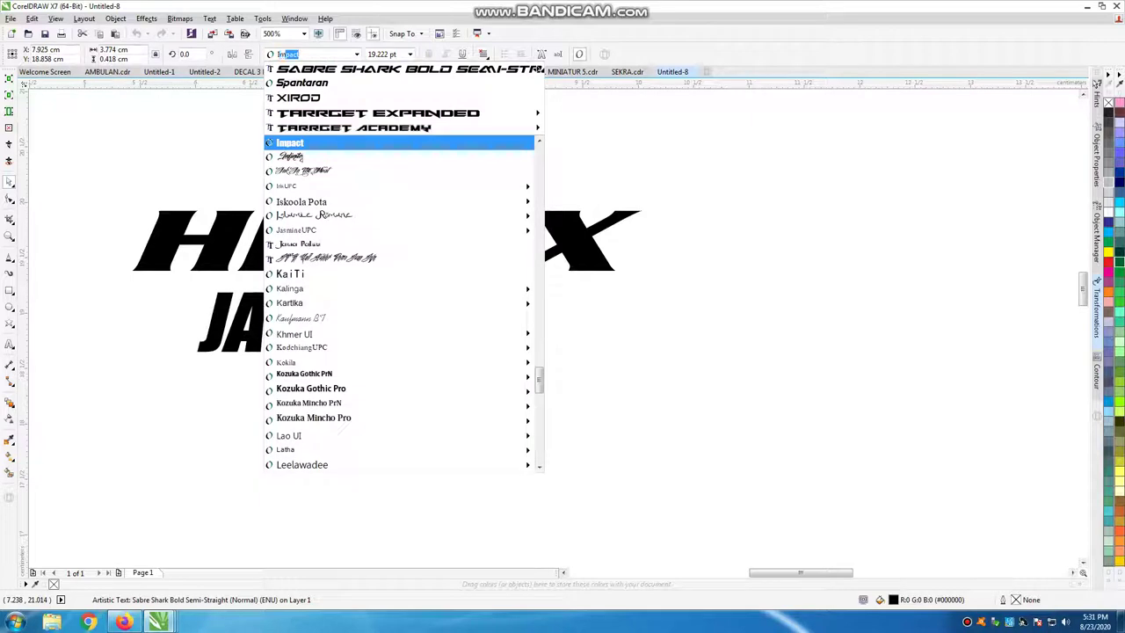
key(Return)
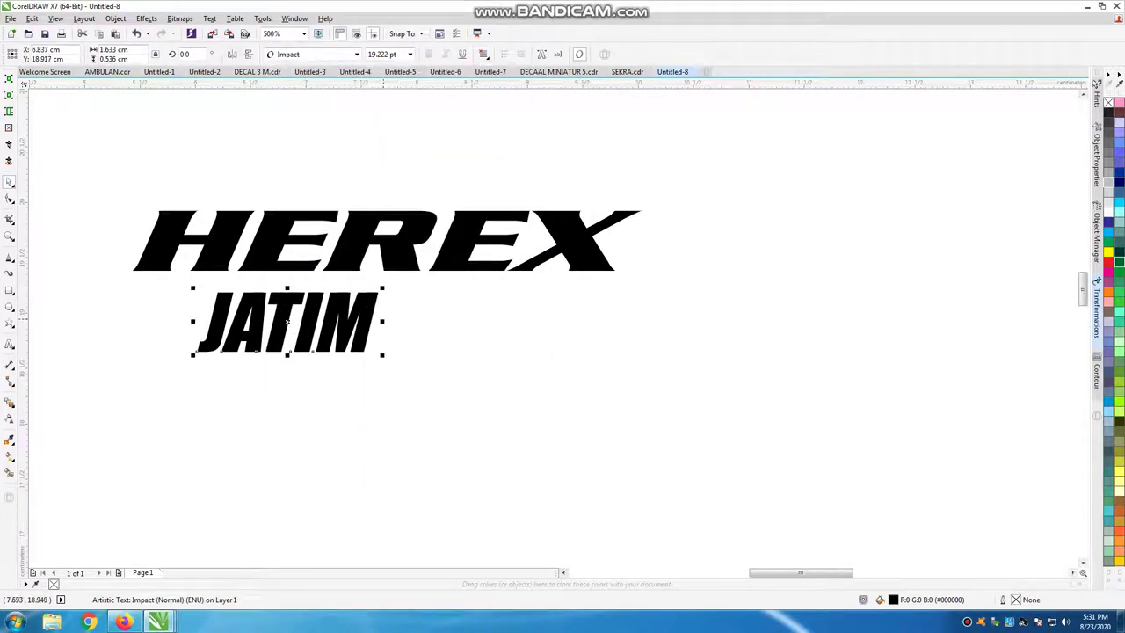
drag(382, 320, 589, 321)
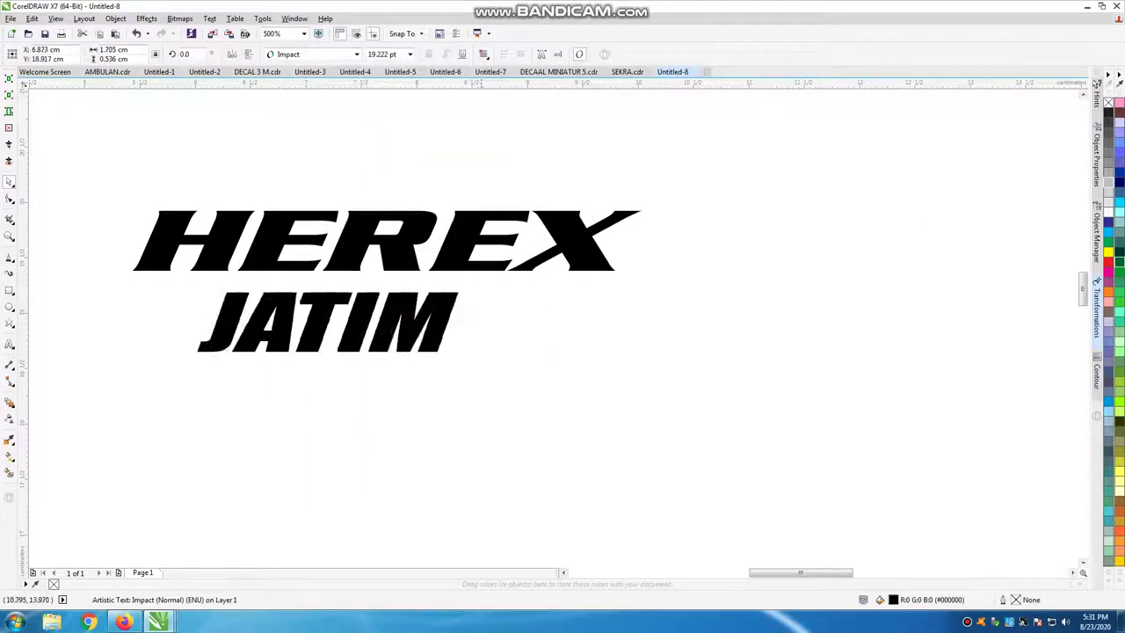
scroll(342, 317, up, 2)
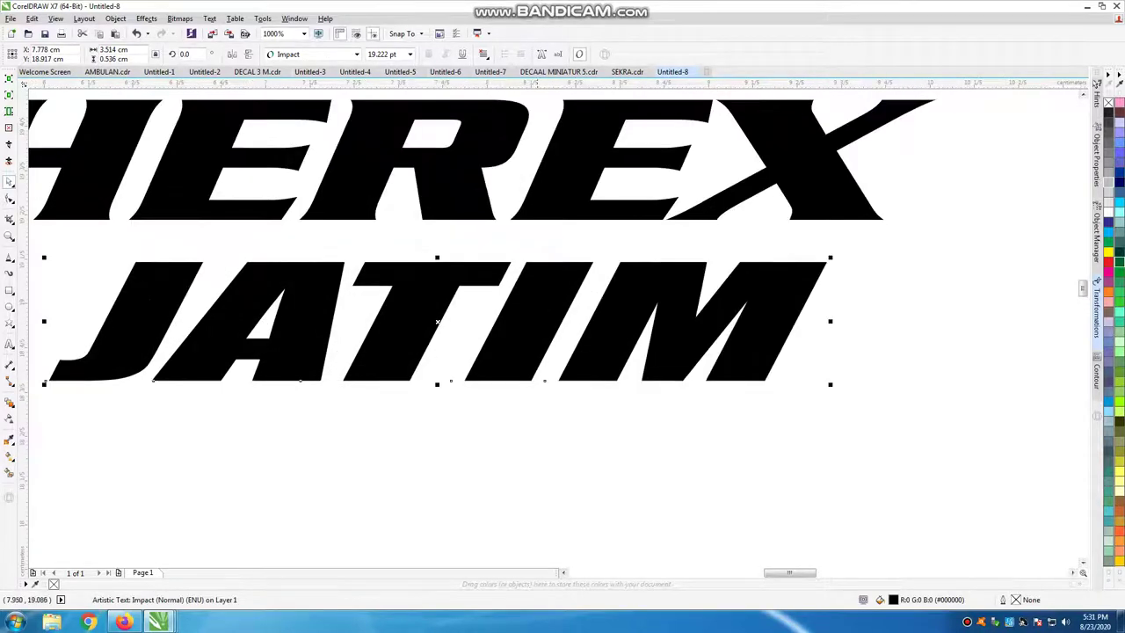
scroll(735, 309, down, 2)
scroll(565, 288, up, 2)
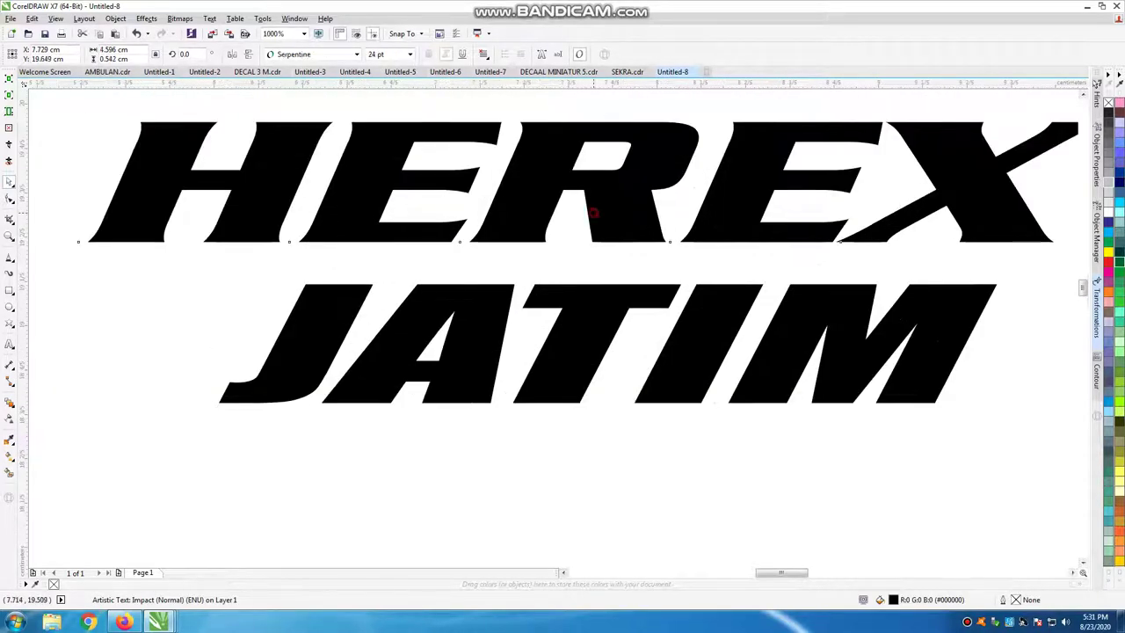
scroll(597, 343, down, 2)
scroll(597, 343, up, 2)
click(589, 290)
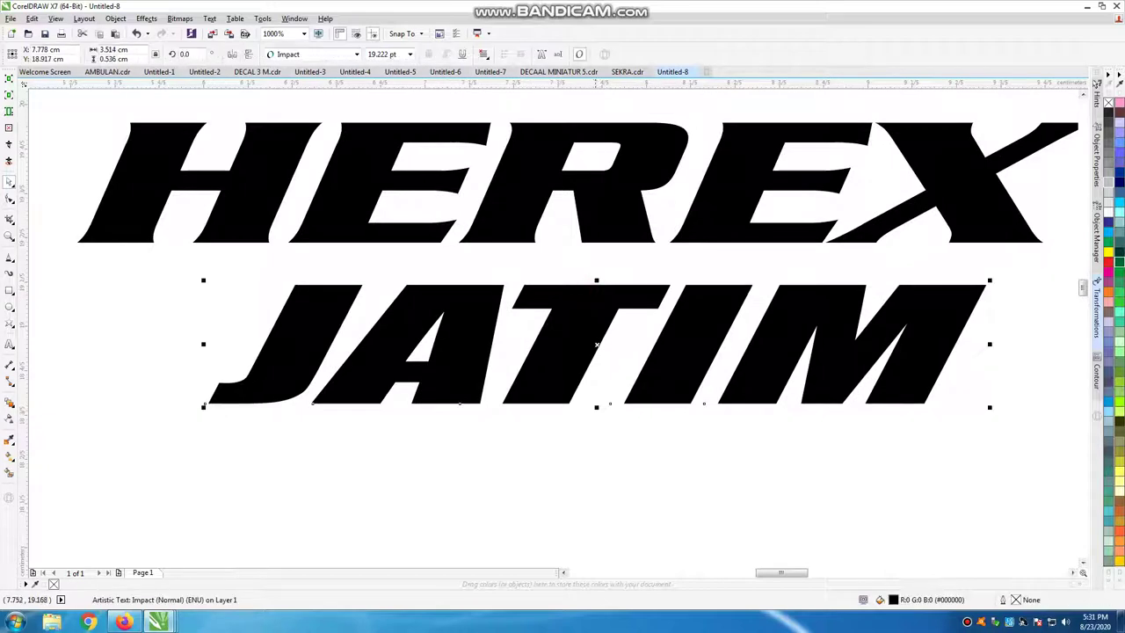
Stretch JATIM slightly taller, then stretch HEREX taller
drag(599, 282, 597, 265)
scroll(461, 404, down, 1)
scroll(461, 404, down, 1)
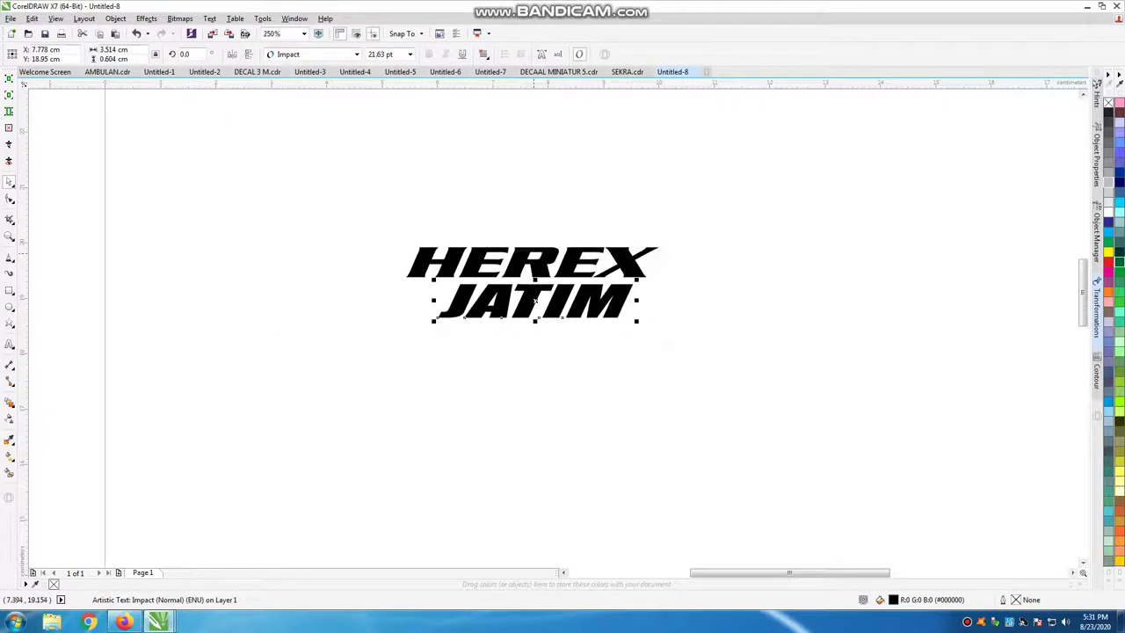
scroll(461, 404, up, 1)
click(527, 266)
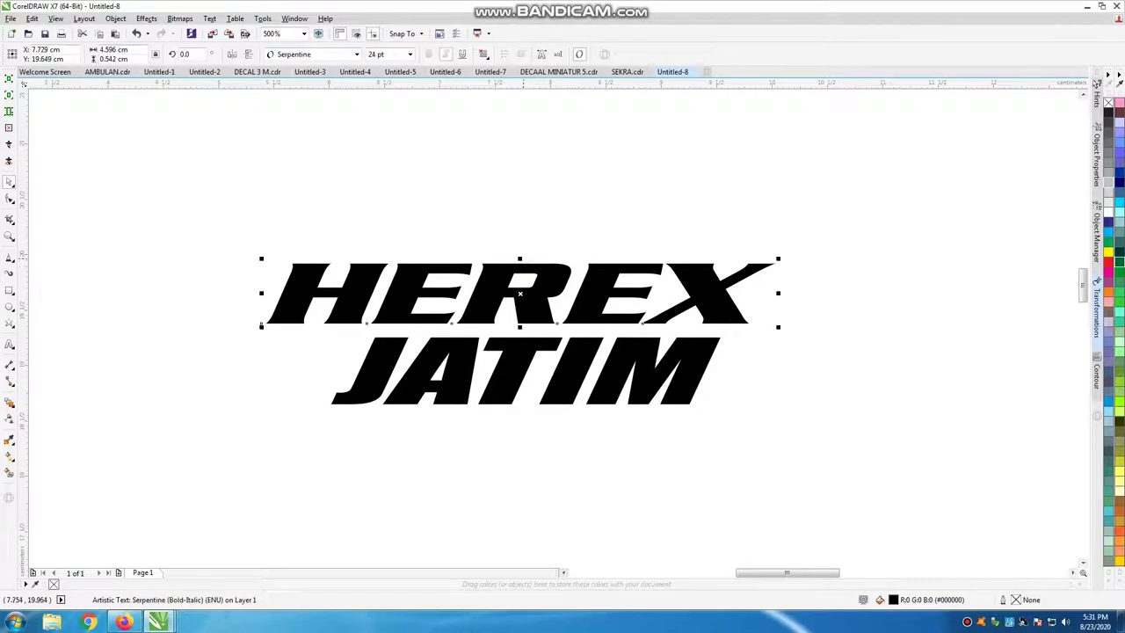
drag(519, 259, 519, 230)
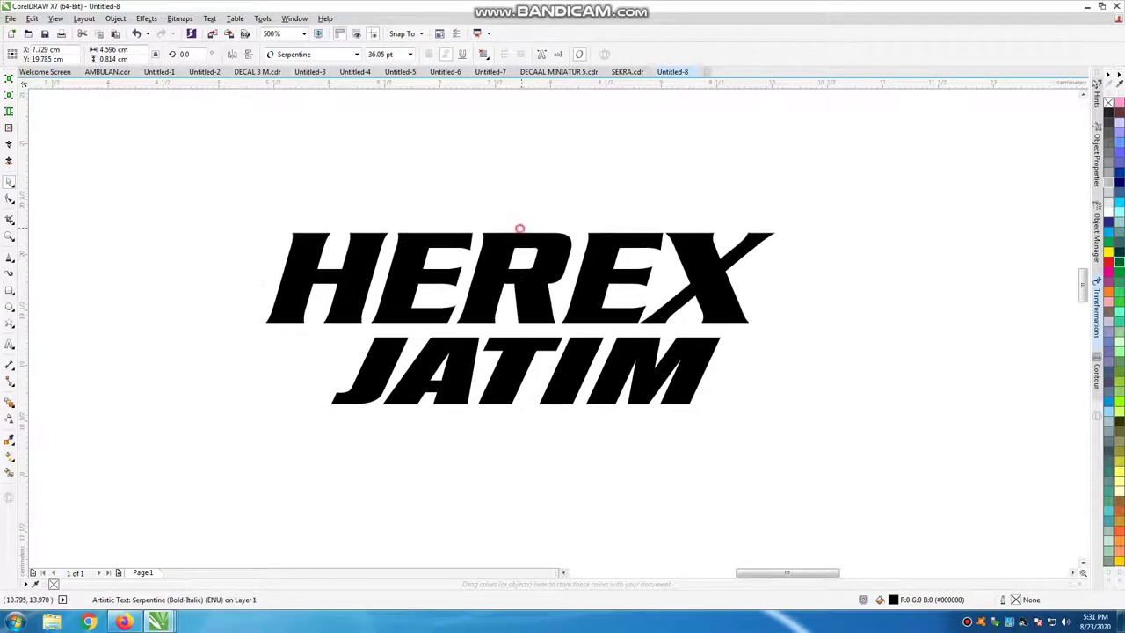
Set JATIM to Serpentine, then scale and position it just beneath HEREX
click(525, 369)
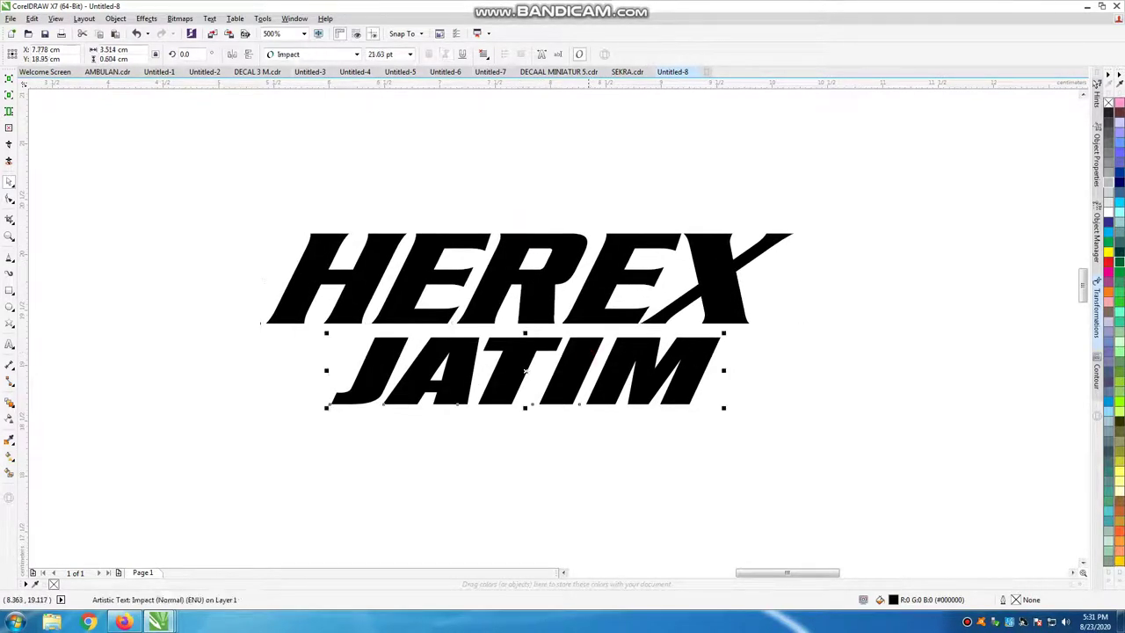
click(308, 54)
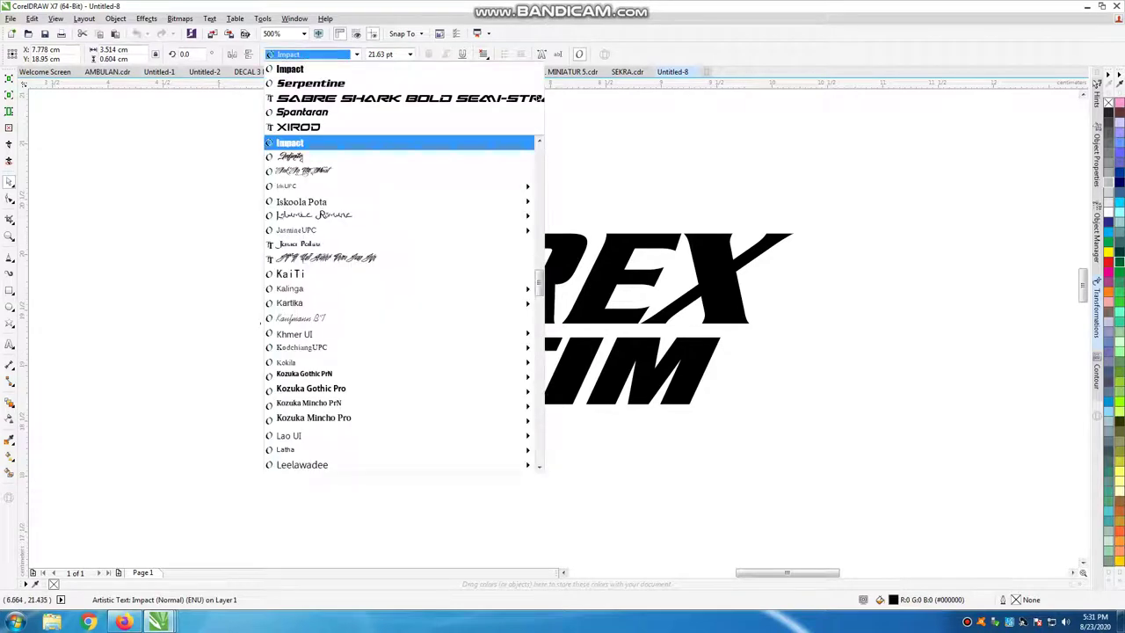
click(310, 82)
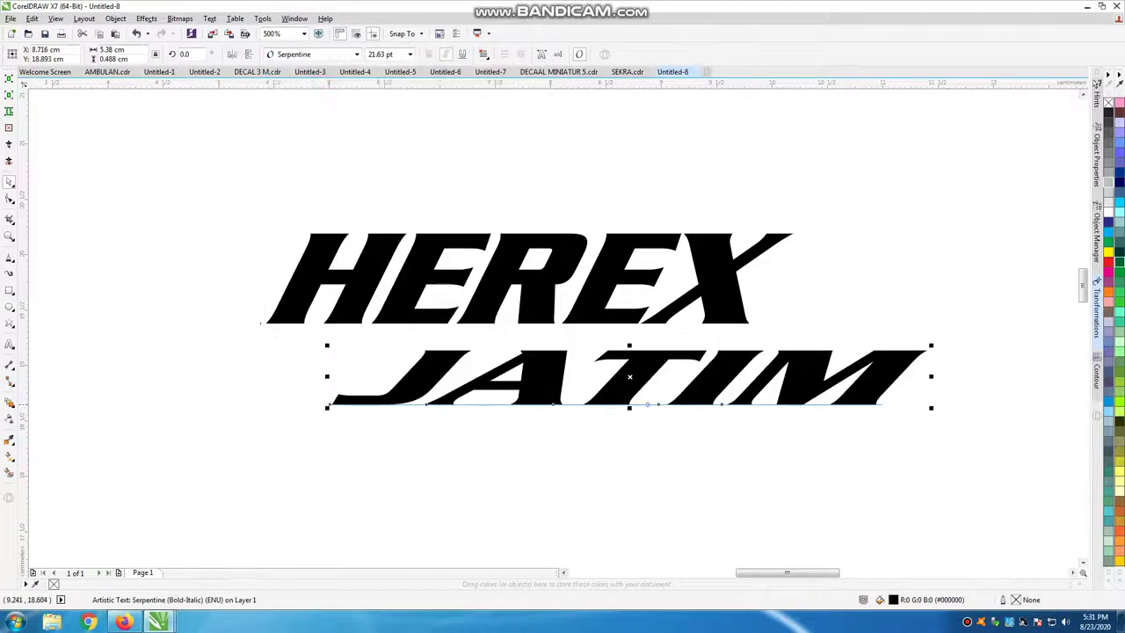
drag(629, 407, 629, 452)
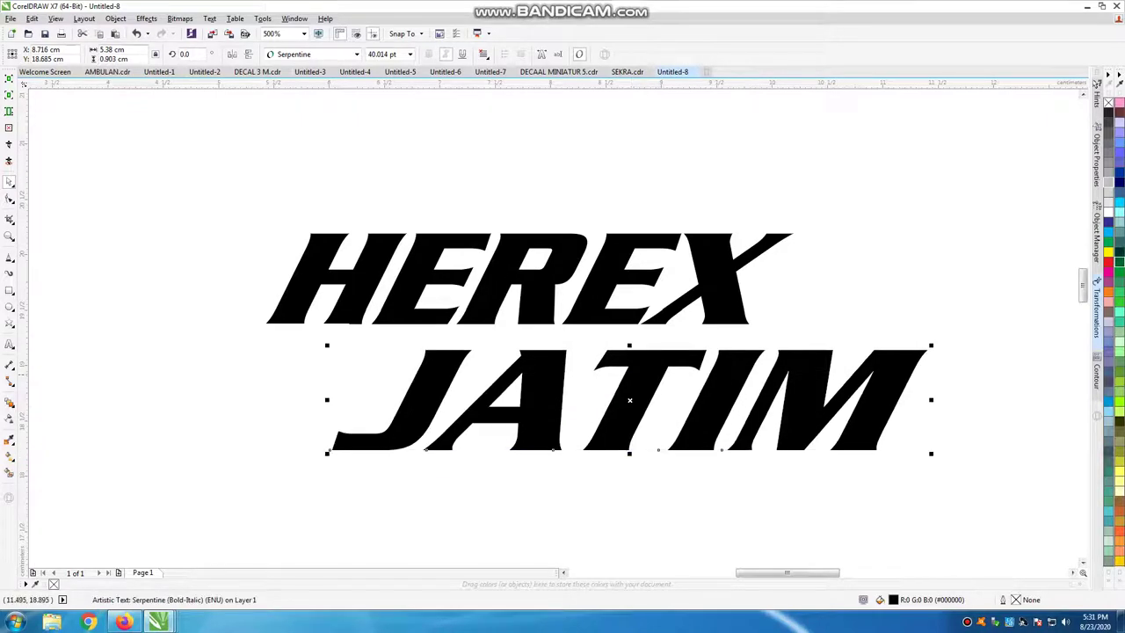
mouse_move(930, 346)
mouse_down()
mouse_move(756, 376)
mouse_move(798, 339)
mouse_move(677, 345)
mouse_up()
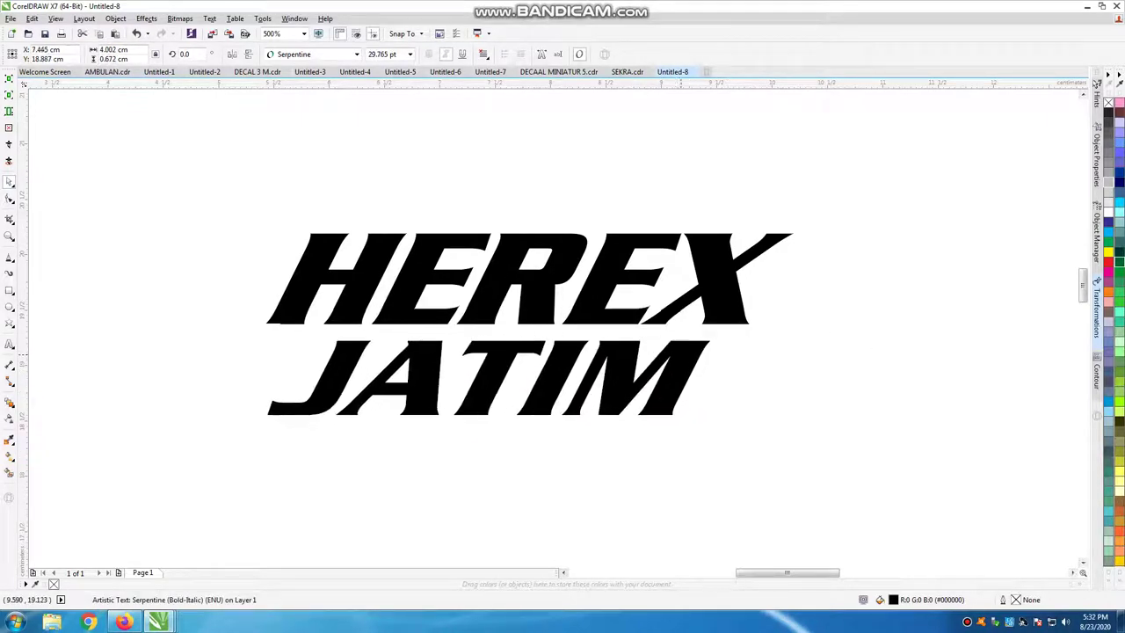
drag(677, 344, 689, 341)
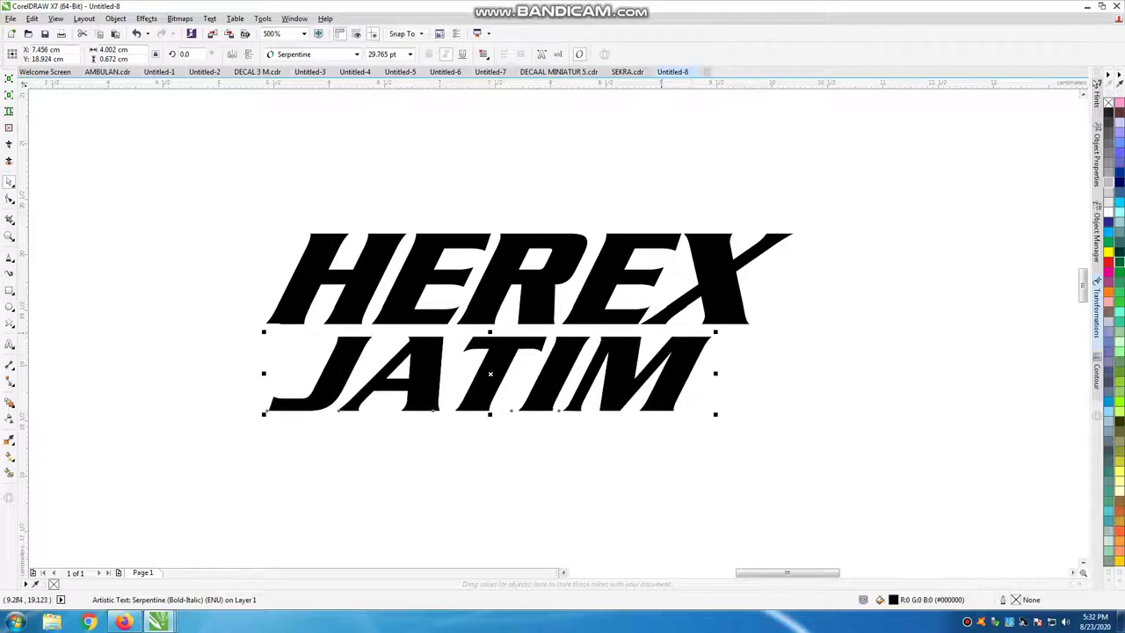
scroll(392, 289, down, 2)
Fill HEREX cyan and JATIM lime green from the colour palette
scroll(439, 281, up, 2)
click(439, 283)
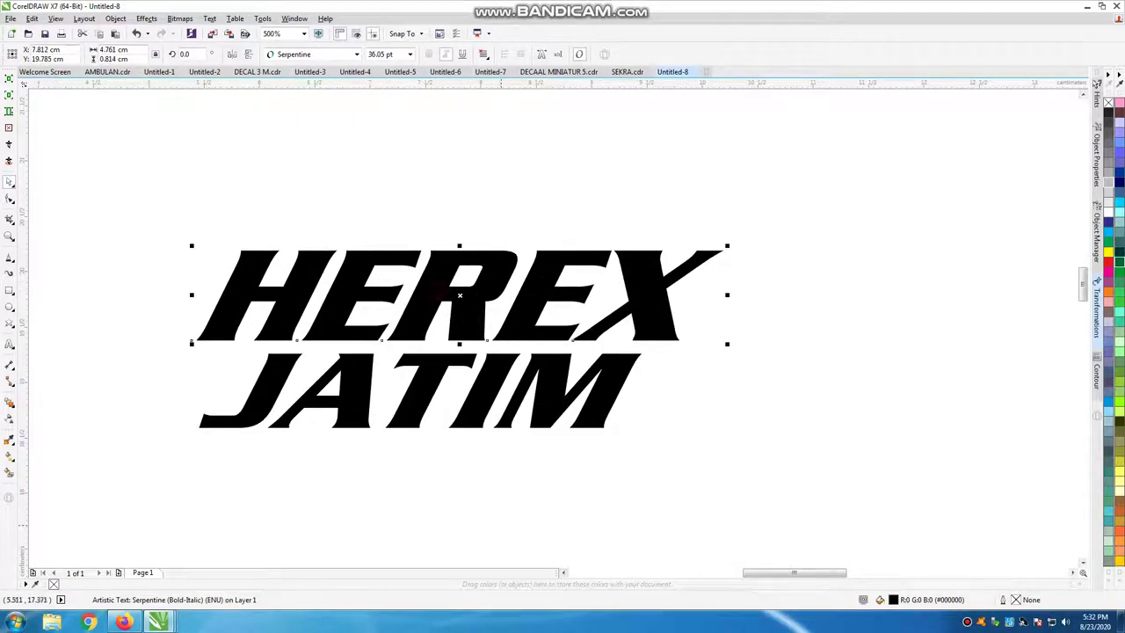
click(1119, 202)
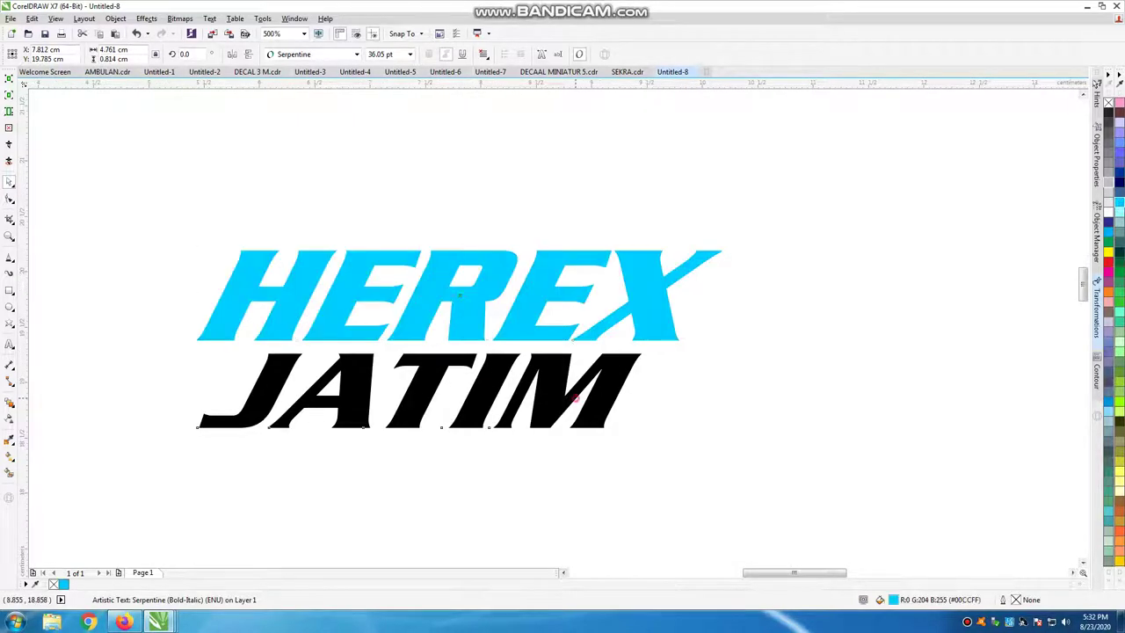
key(Tab)
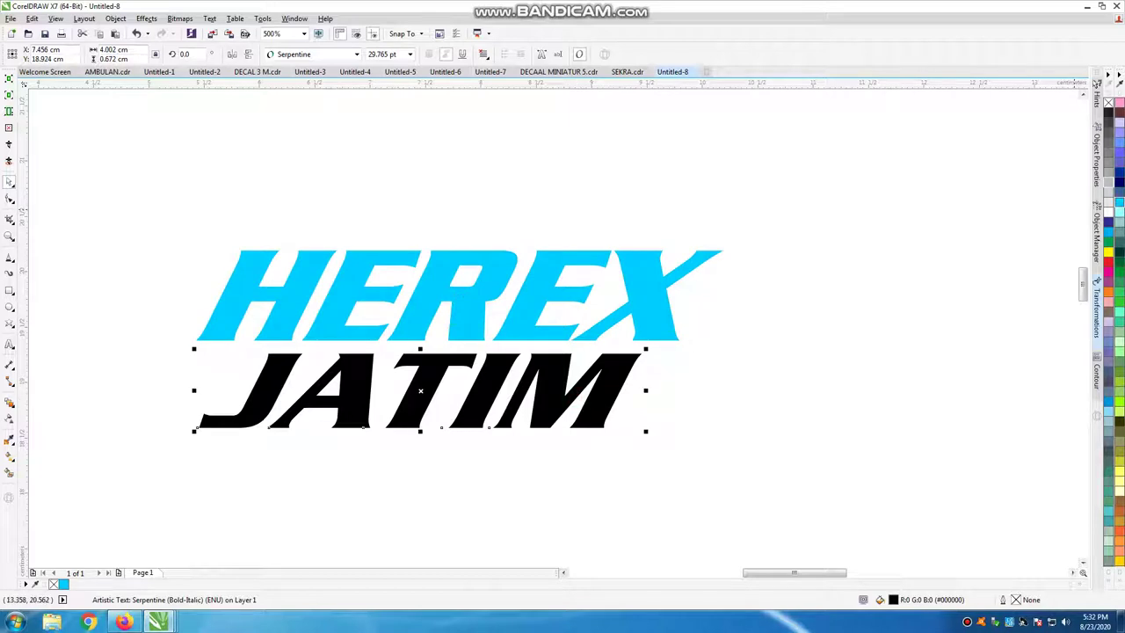
click(1119, 202)
click(1107, 233)
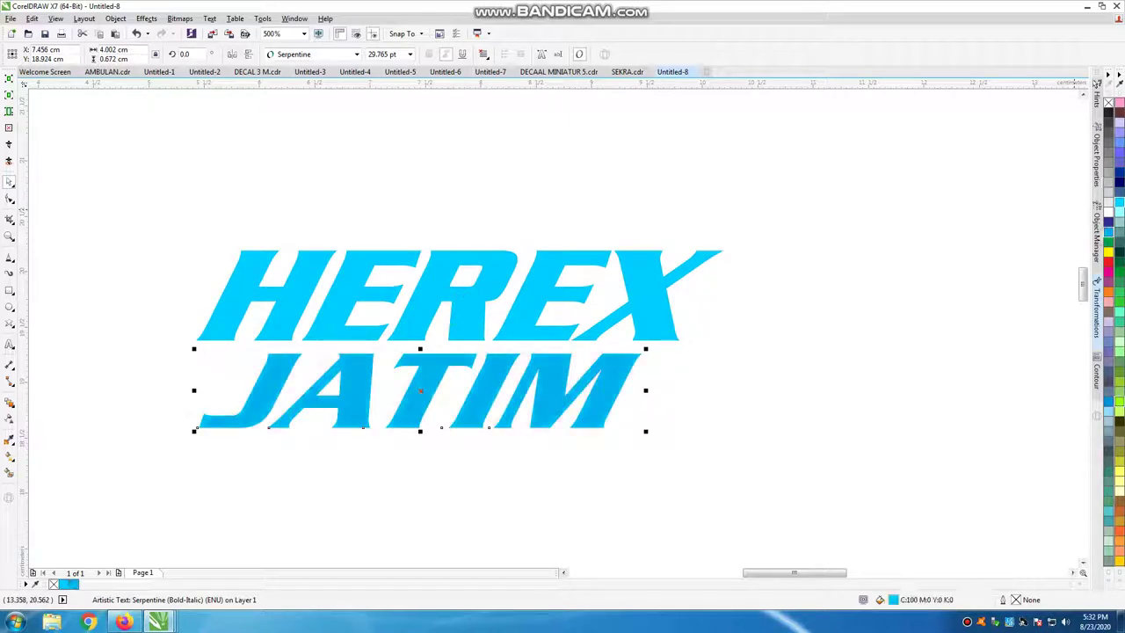
click(1119, 403)
click(836, 343)
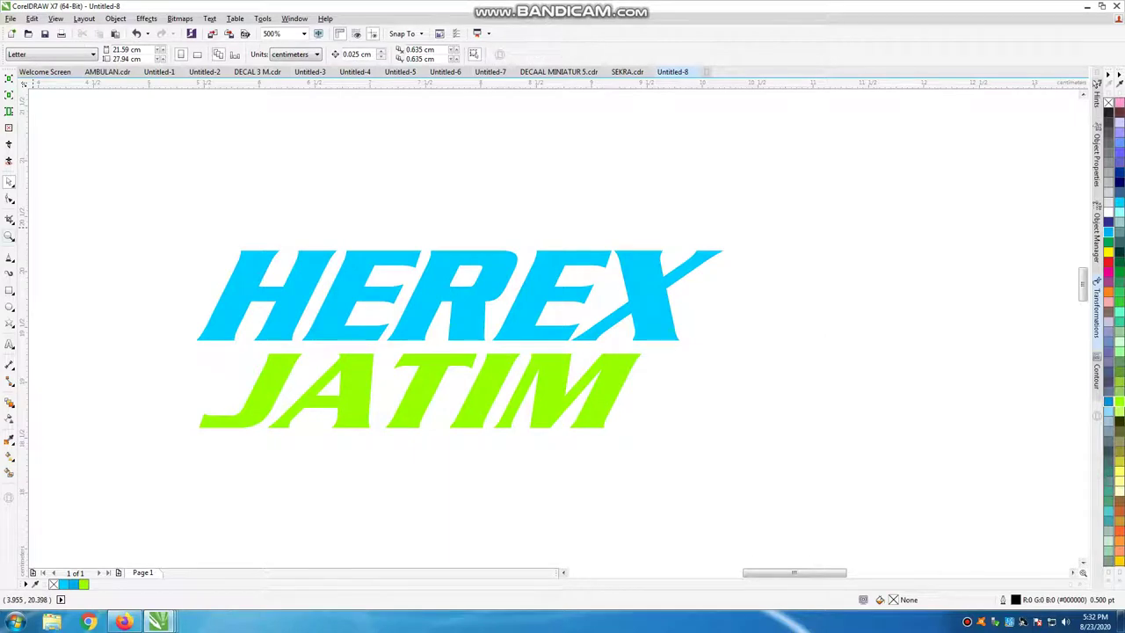
Zoom to fit the objects and leave only JATIM selected
double_click(10, 235)
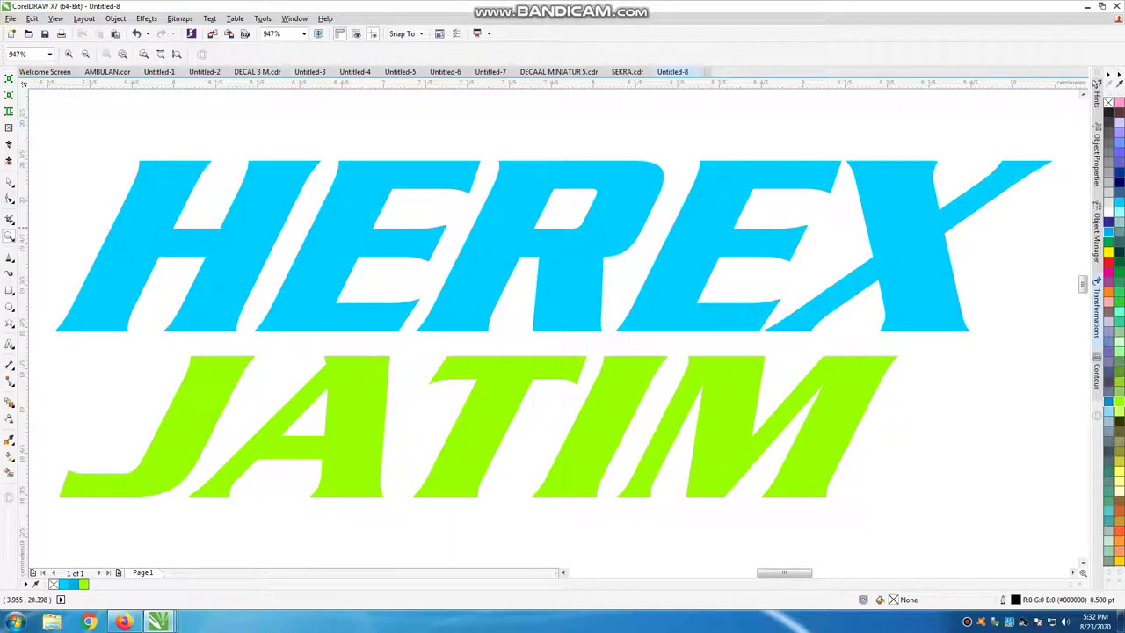
click(10, 181)
key(F3)
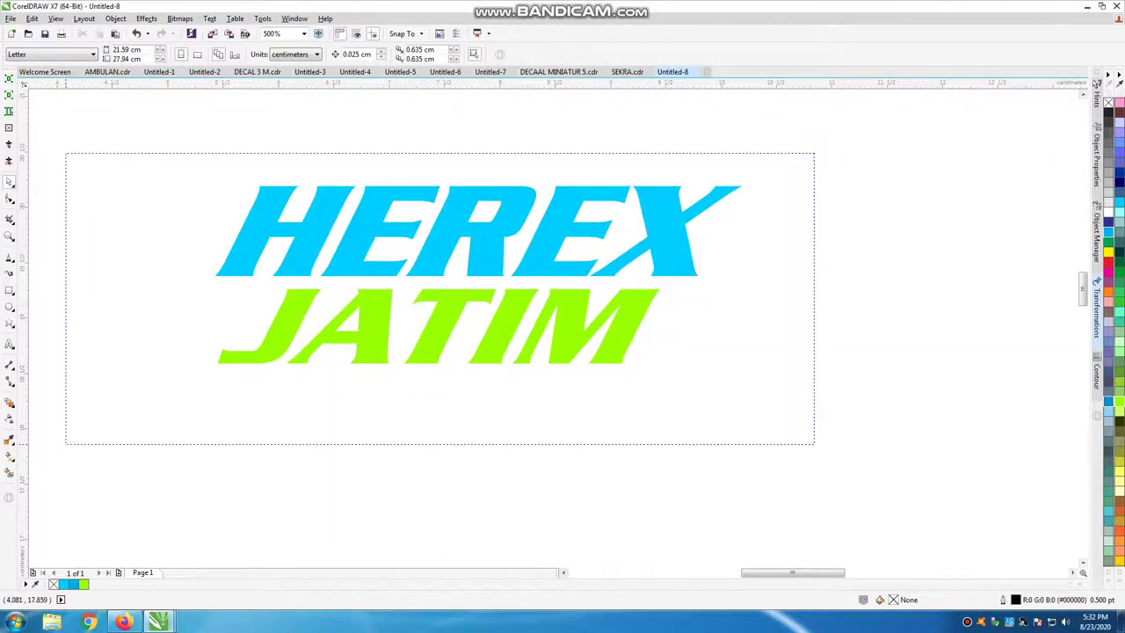
key(ctrl+a)
key(shift+F2)
key(Tab)
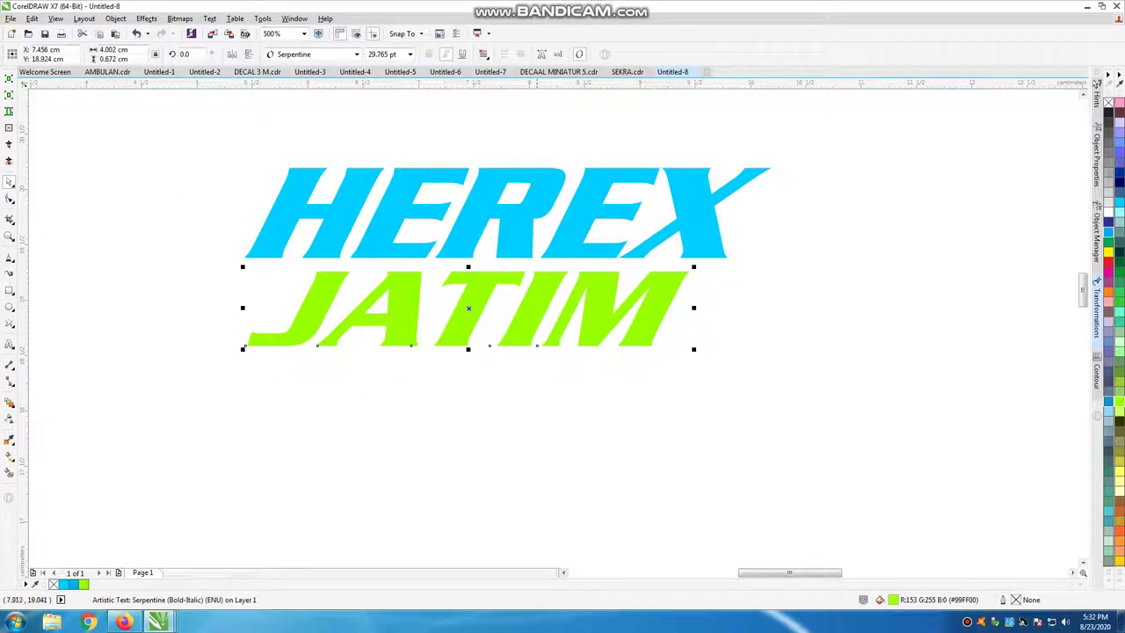
Retype the lower word as mixed-case 'Jatim', then select HEREX
double_click(657, 292)
key(ctrl+a)
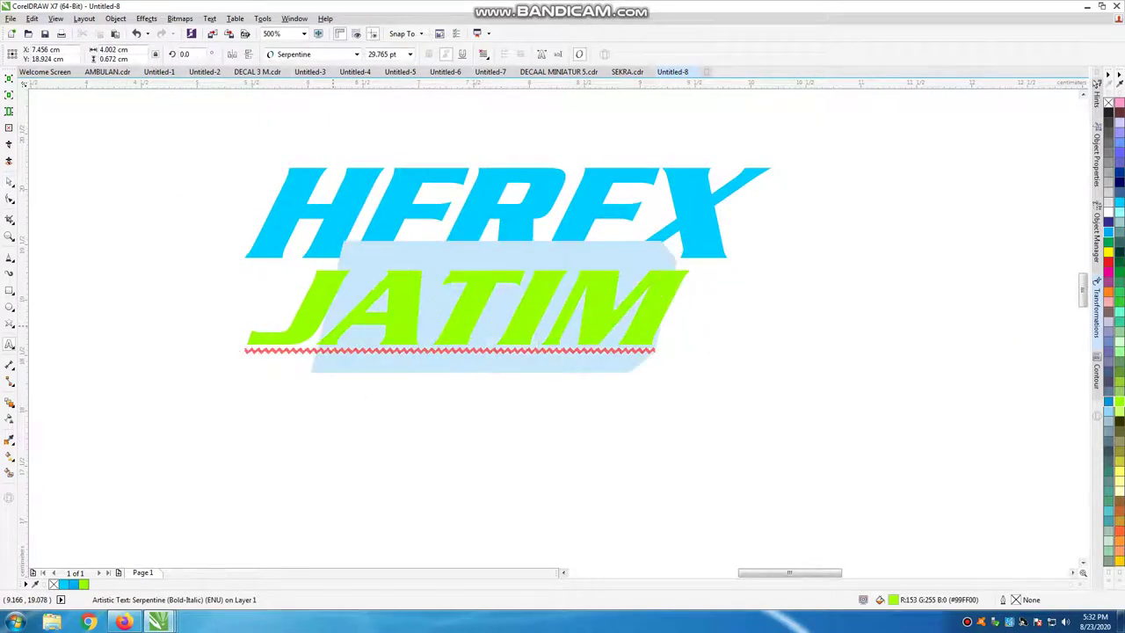
text(Jat)
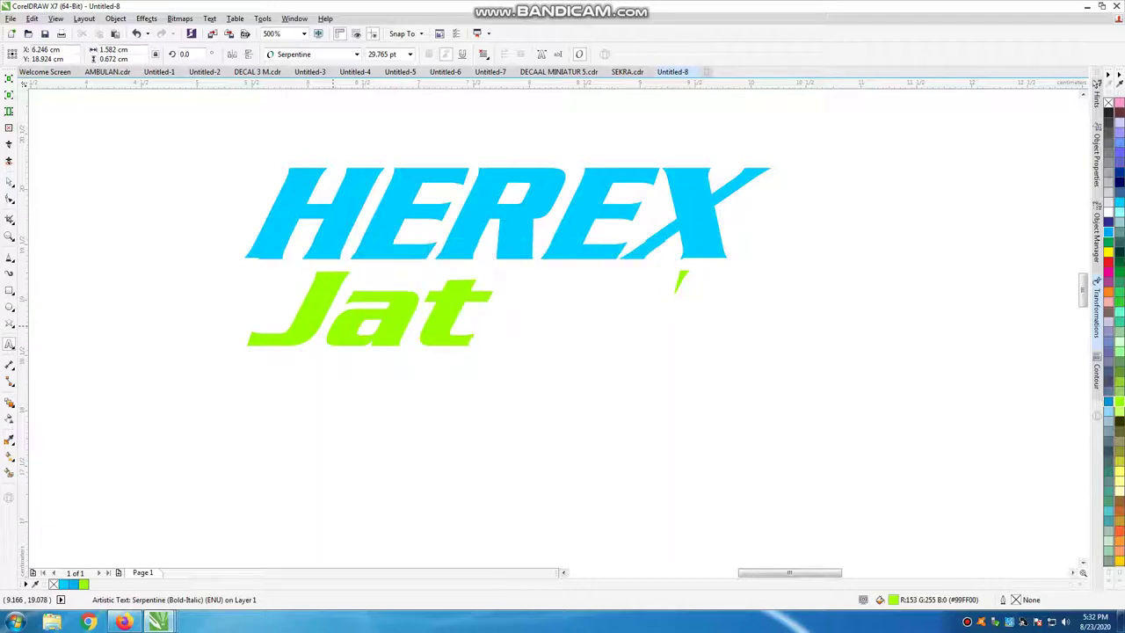
text(im)
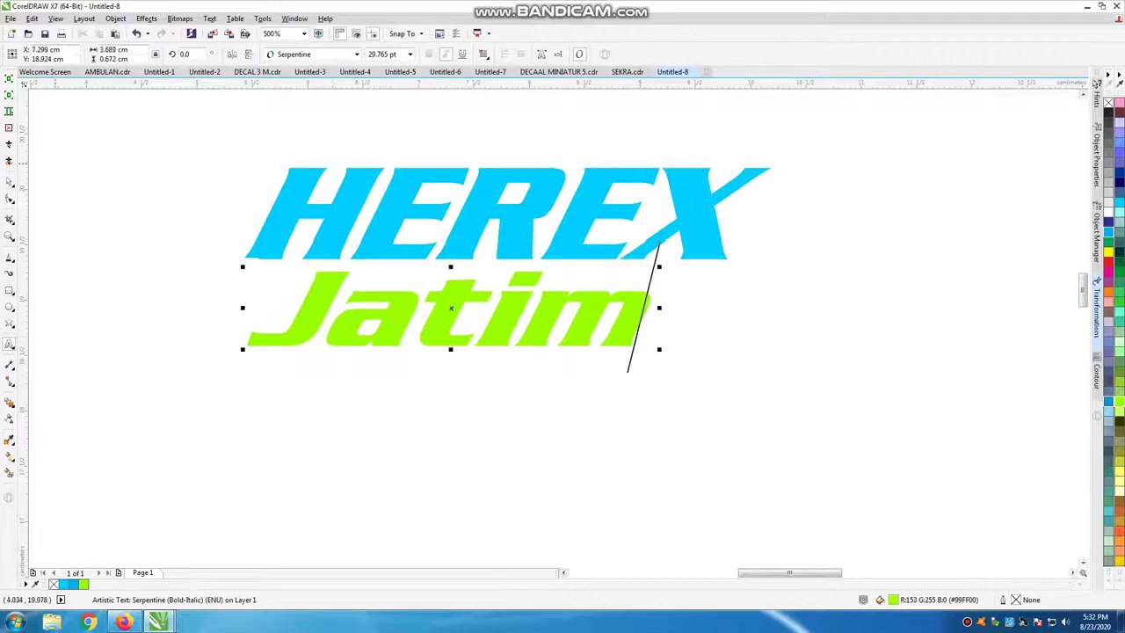
key(ctrl+space)
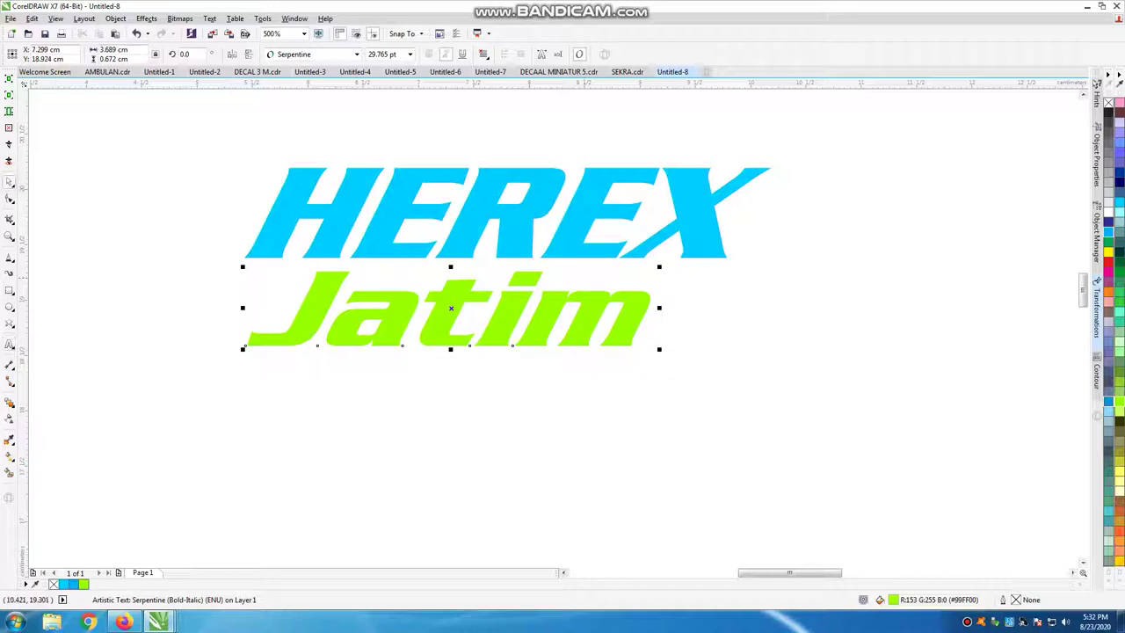
click(474, 225)
Scale the Jatim text to about 87.3% and convert it to curves
scroll(409, 135, up, 2)
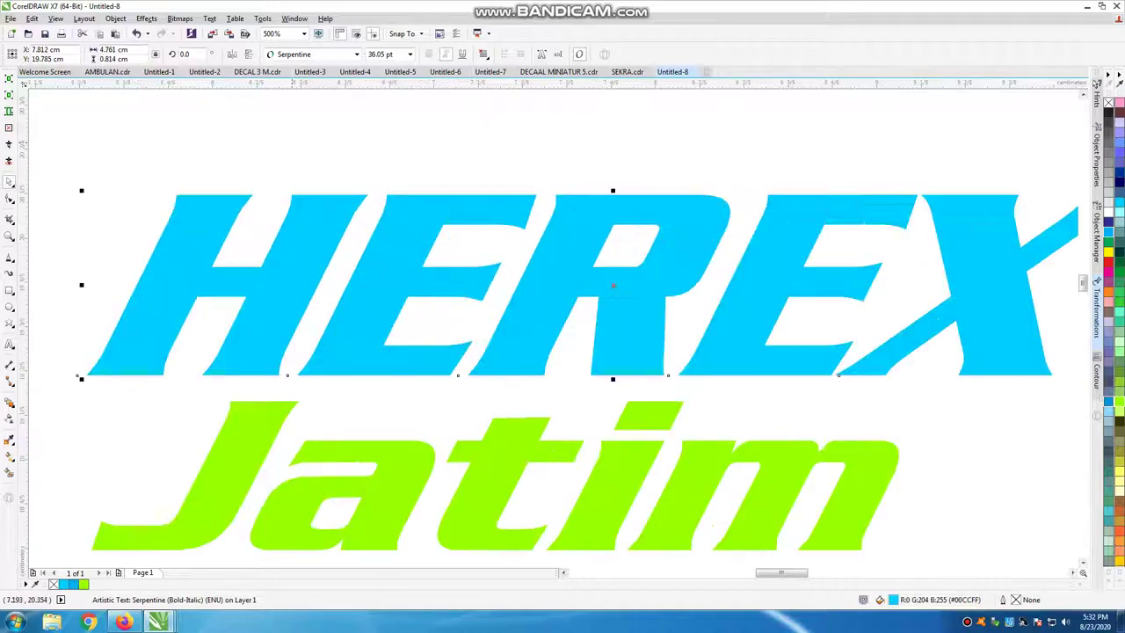
scroll(285, 337, down, 2)
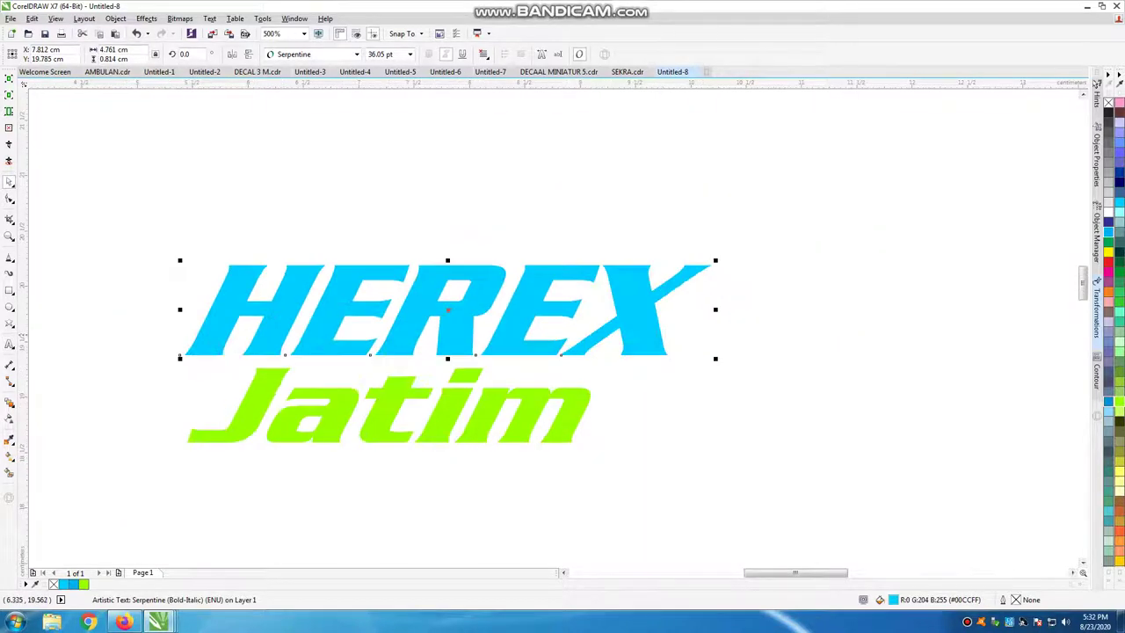
click(256, 407)
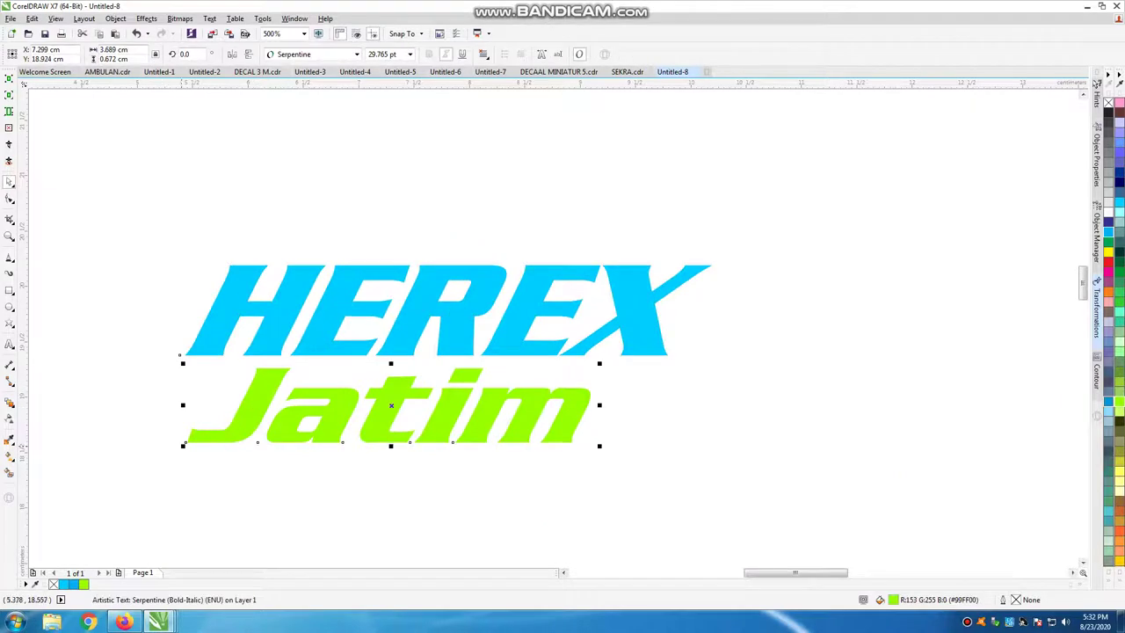
drag(182, 445, 237, 435)
key(ctrl+q)
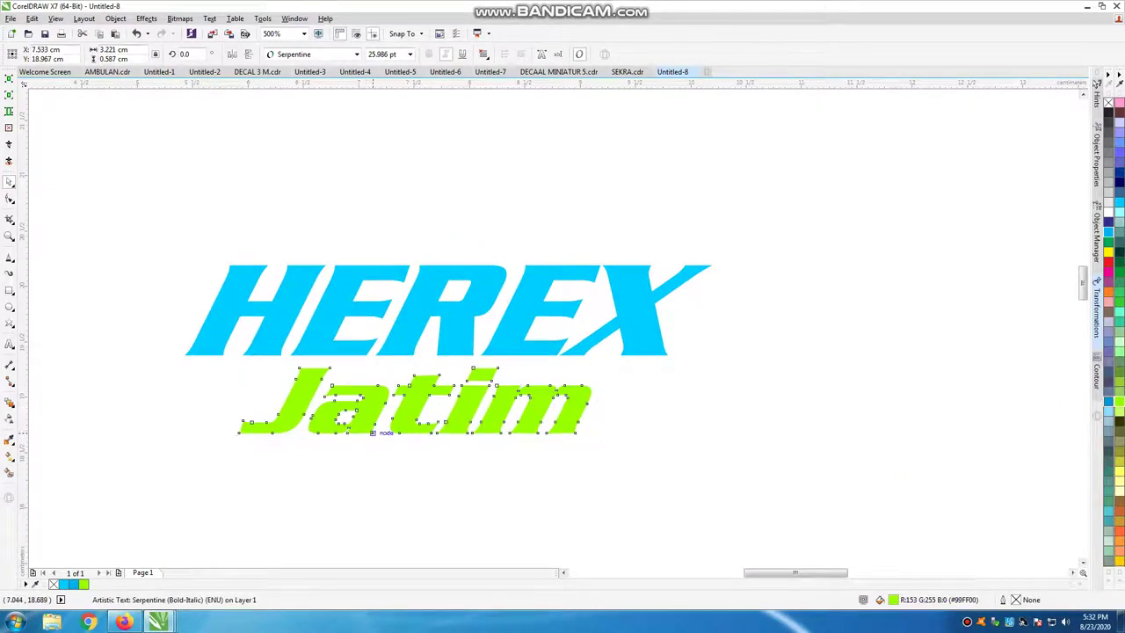
Select the HEREX curves and start a contour on them
click(488, 404)
click(481, 393)
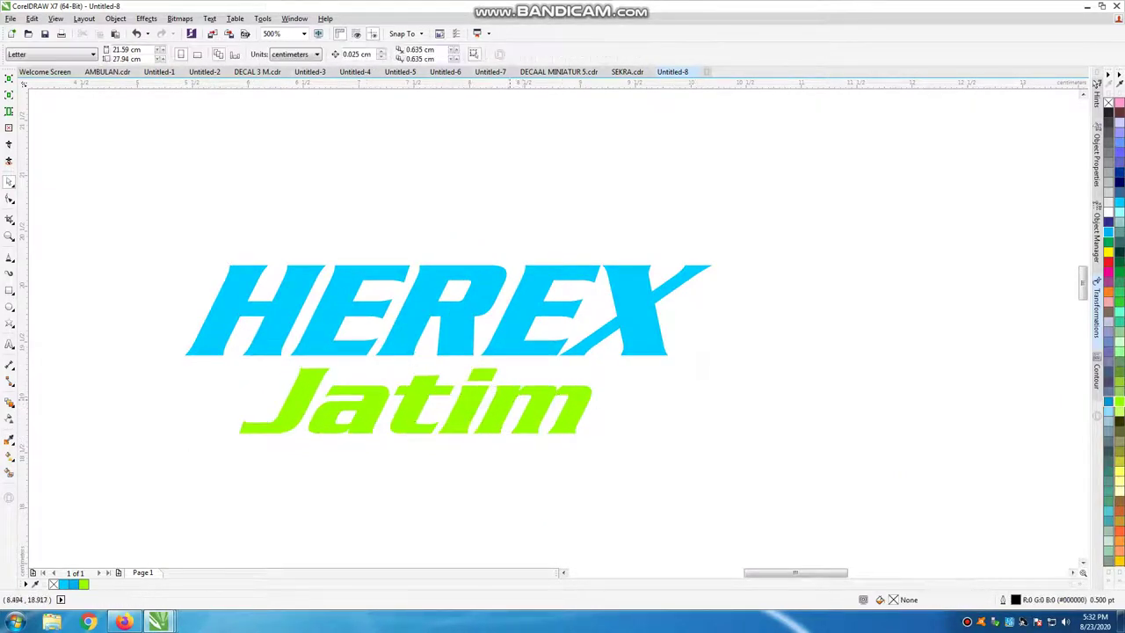
scroll(492, 351, down, 2)
scroll(481, 393, up, 2)
click(415, 328)
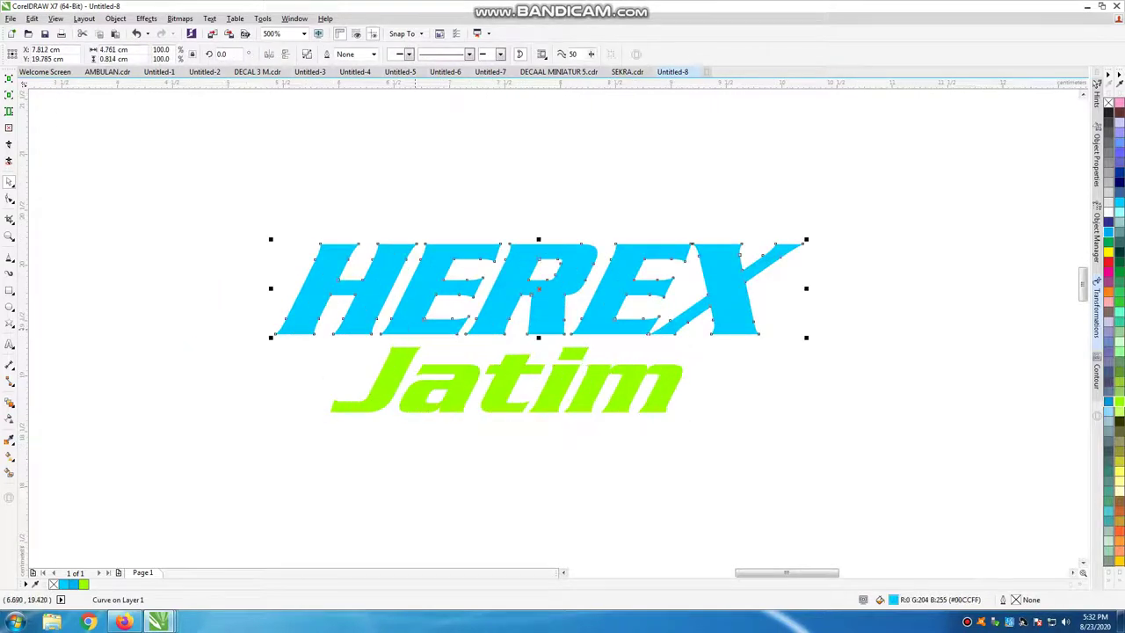
click(9, 402)
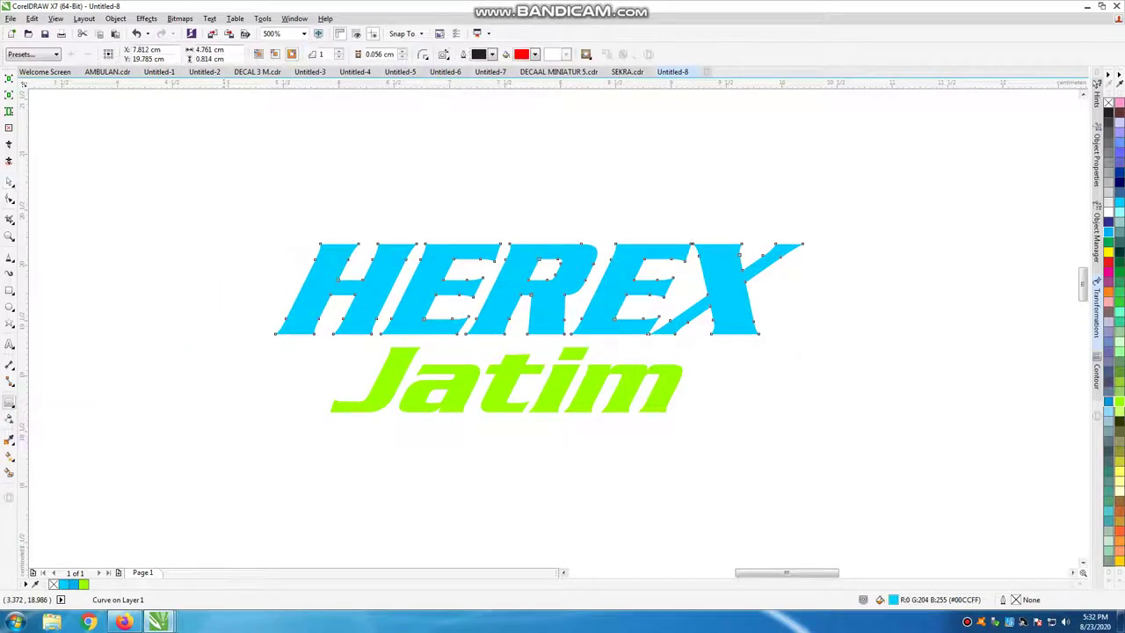
scroll(310, 312, up, 2)
Drag an inner contour into HEREX and set the contour's corner style
drag(771, 357, 770, 351)
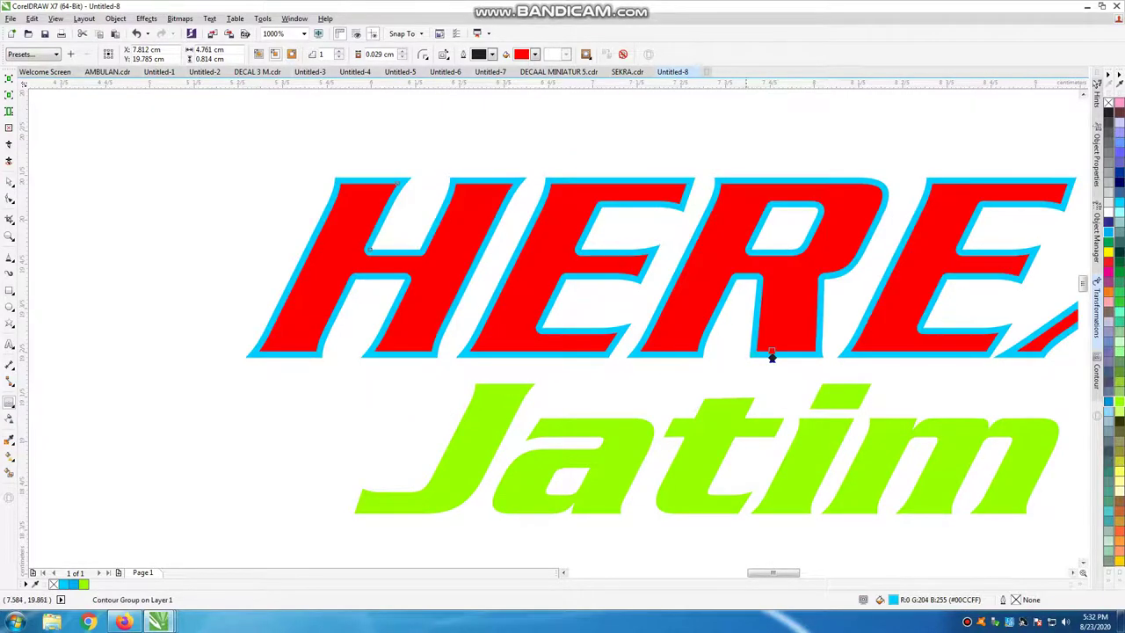
scroll(773, 387, up, 1)
click(422, 54)
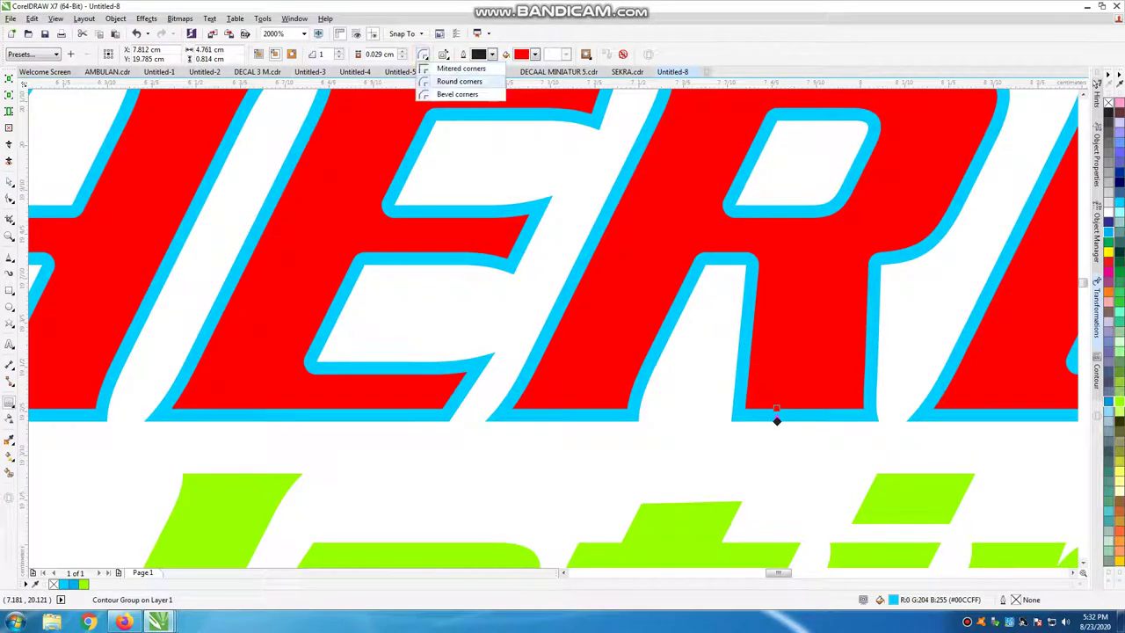
scroll(777, 421, down, 1)
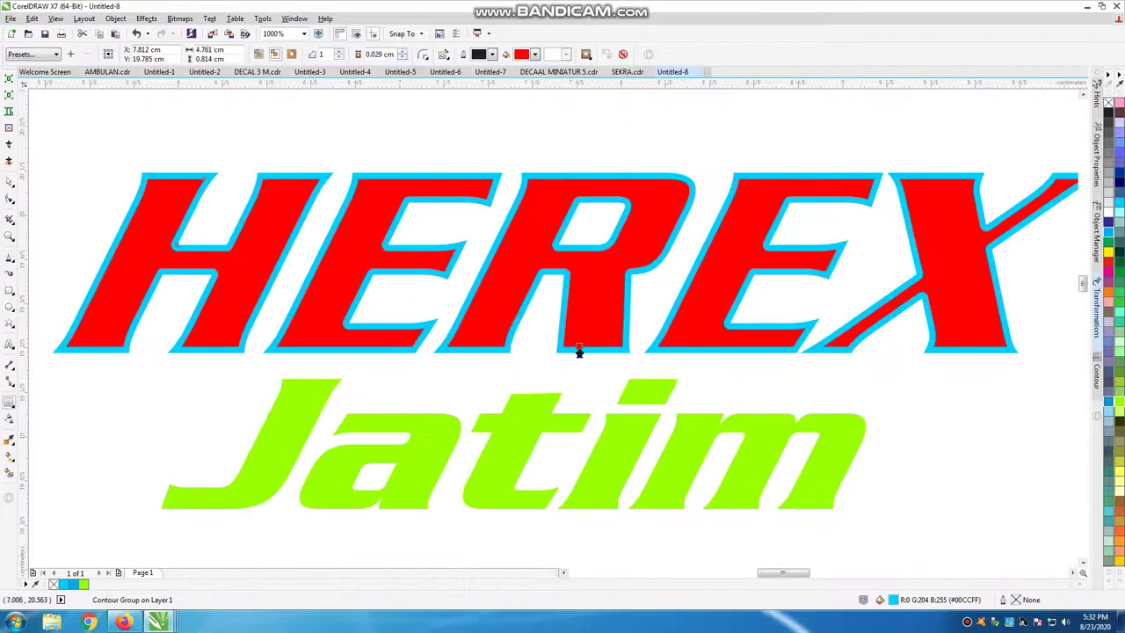
scroll(466, 503, down, 1)
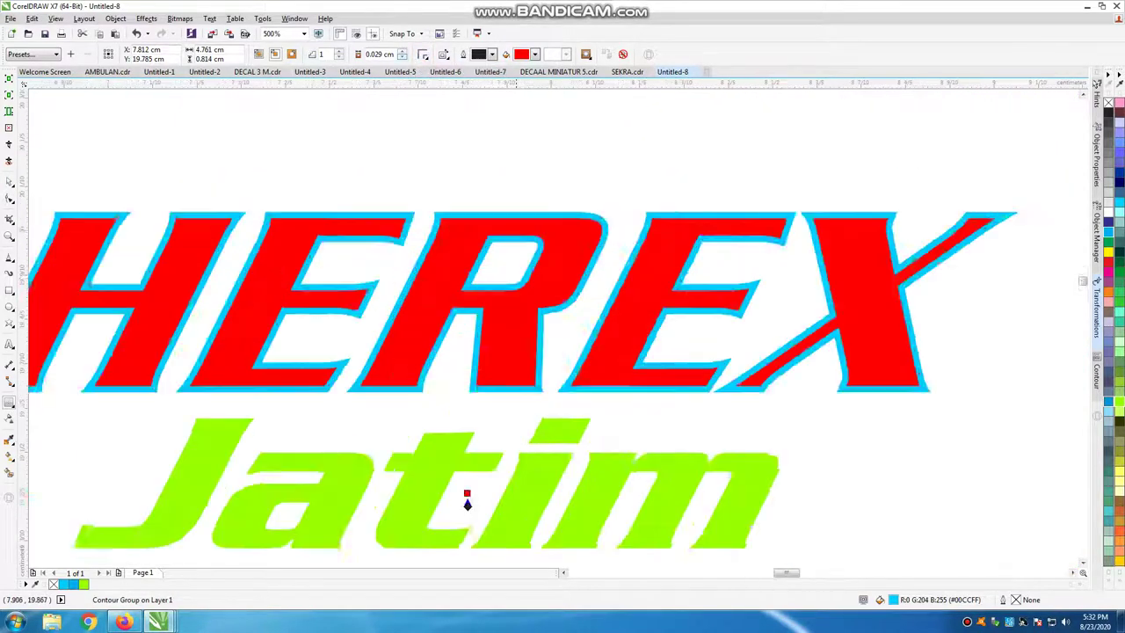
scroll(467, 503, up, 2)
Break the contour group apart (Ctrl+K) and select the red HEREX letters
key(ctrl+k)
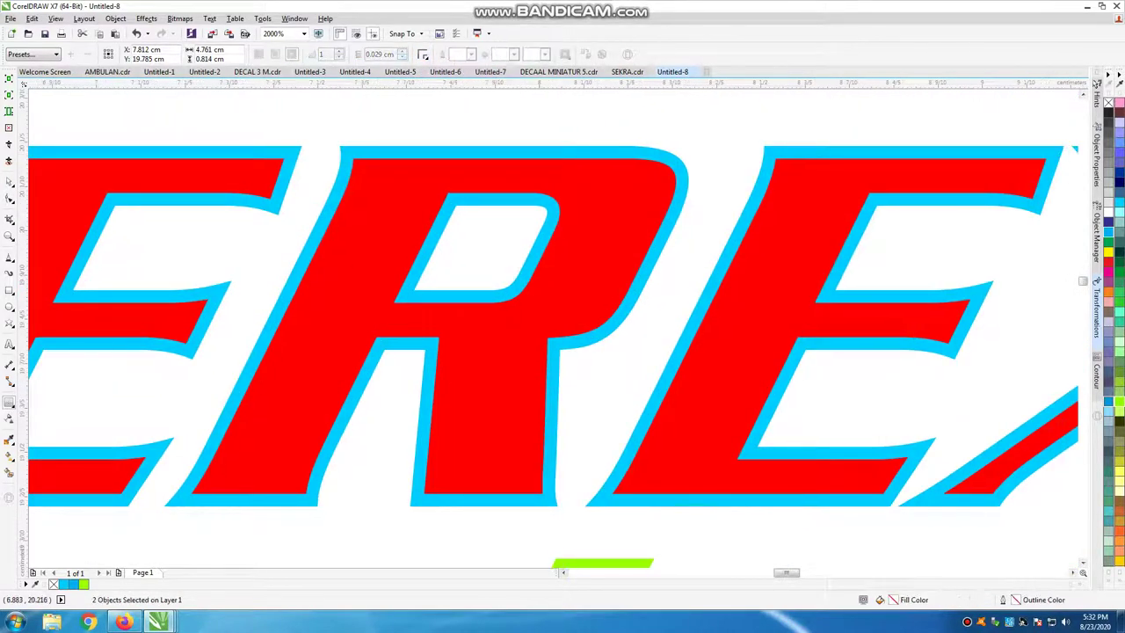
scroll(506, 180, down, 1)
click(430, 136)
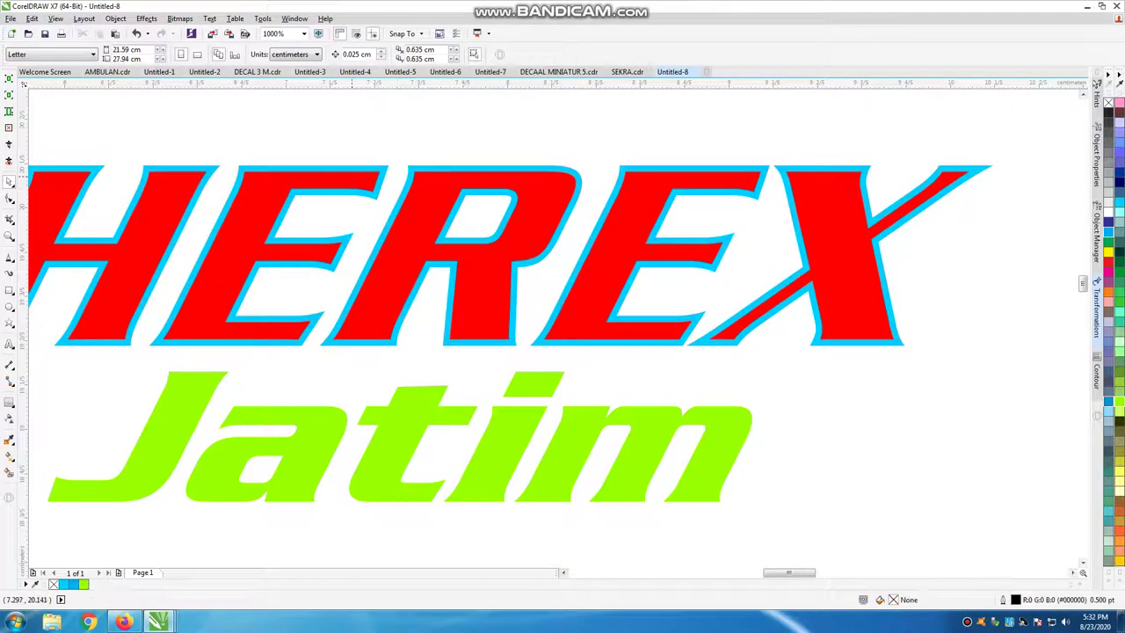
key(Tab)
scroll(496, 184, down, 1)
scroll(727, 181, up, 1)
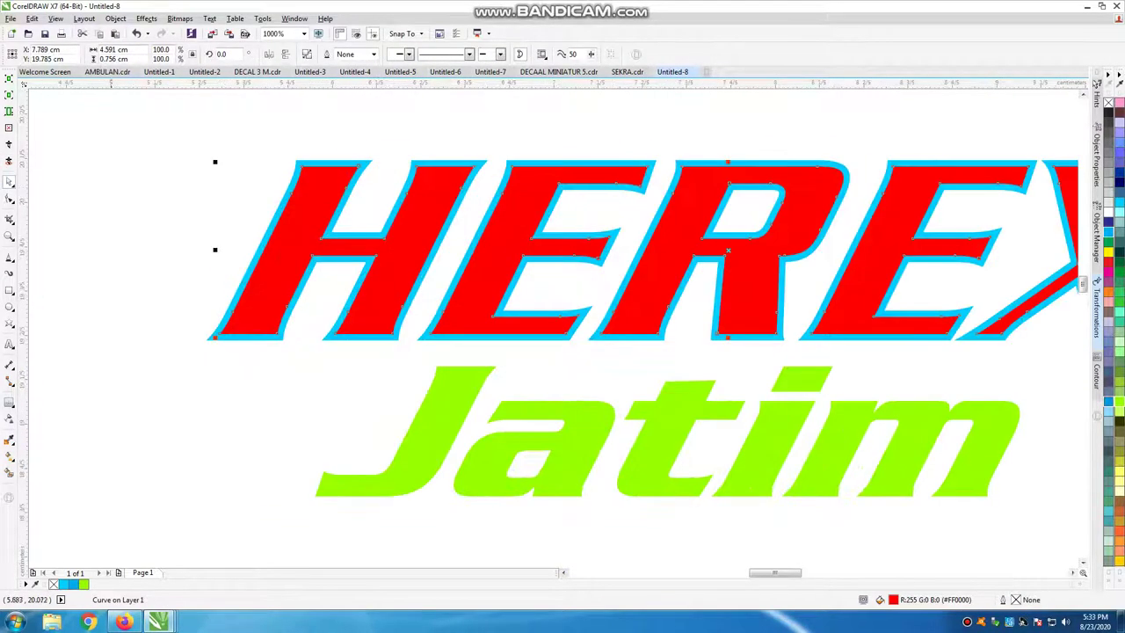
key(F6)
scroll(161, 326, down, 1)
Intersect a rectangle over HEREX's upper half to create a separate cyan top piece
drag(118, 210, 788, 287)
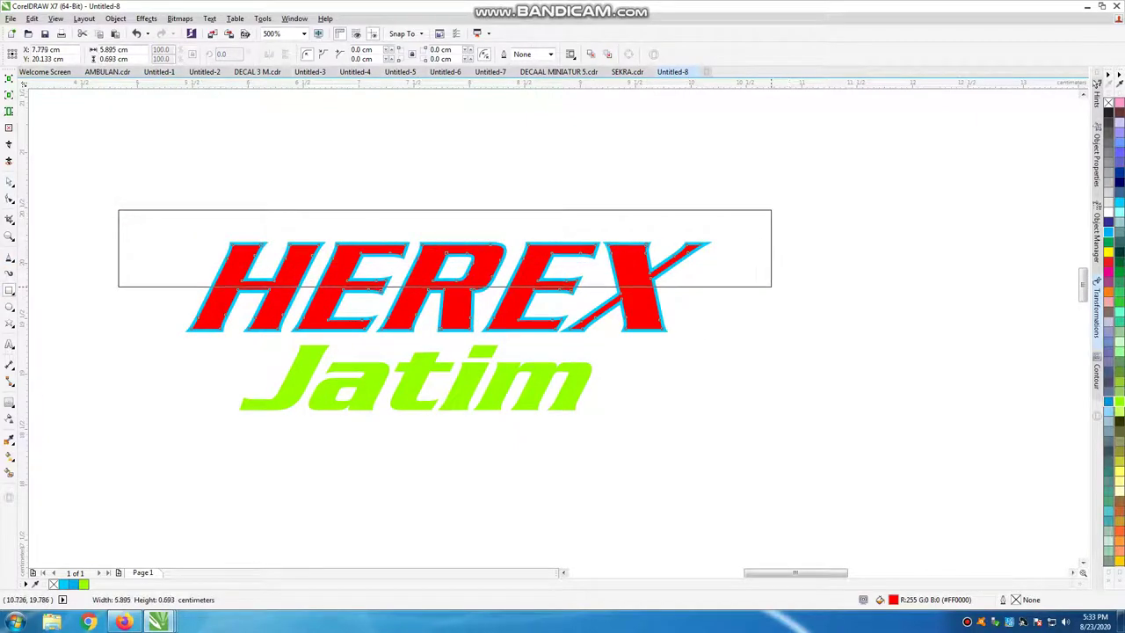
drag(789, 287, 769, 286)
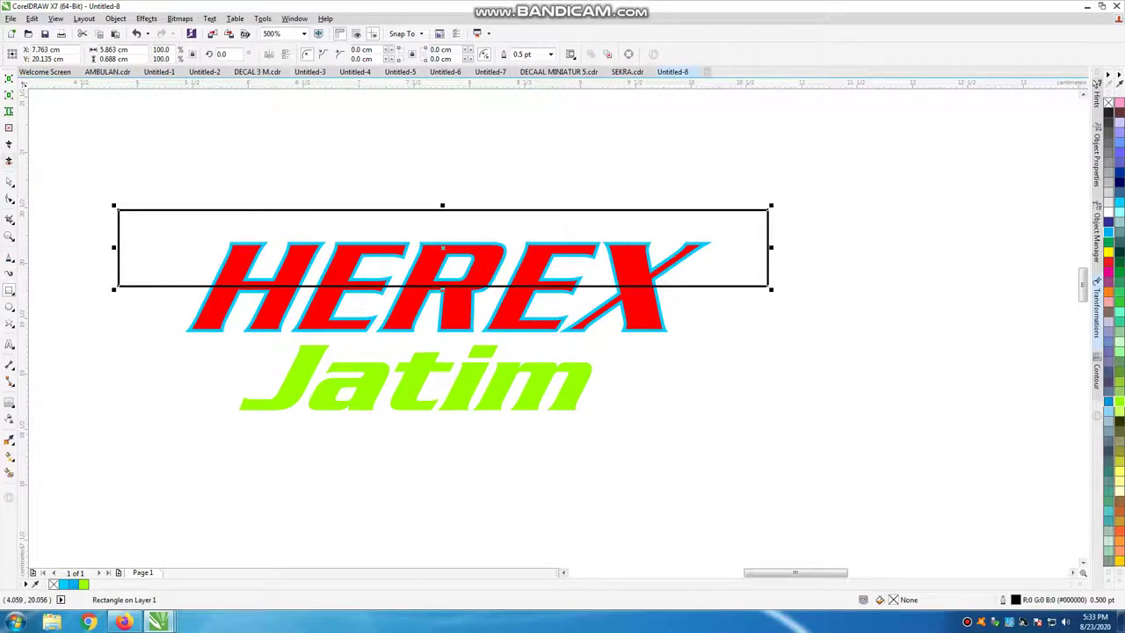
click(8, 182)
shift+click(232, 290)
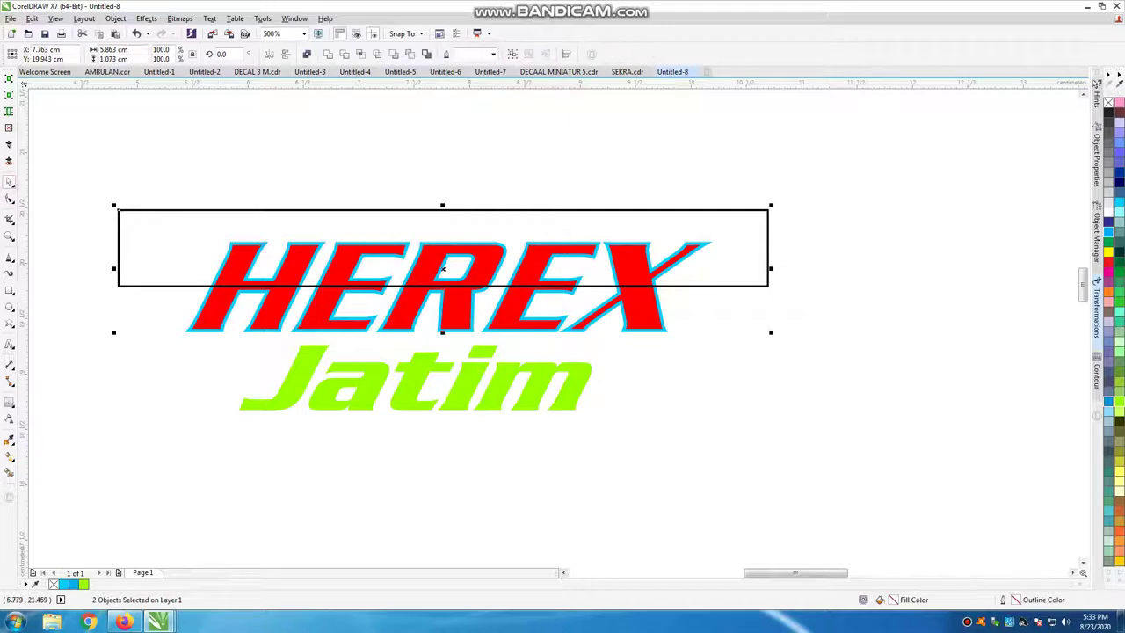
click(346, 54)
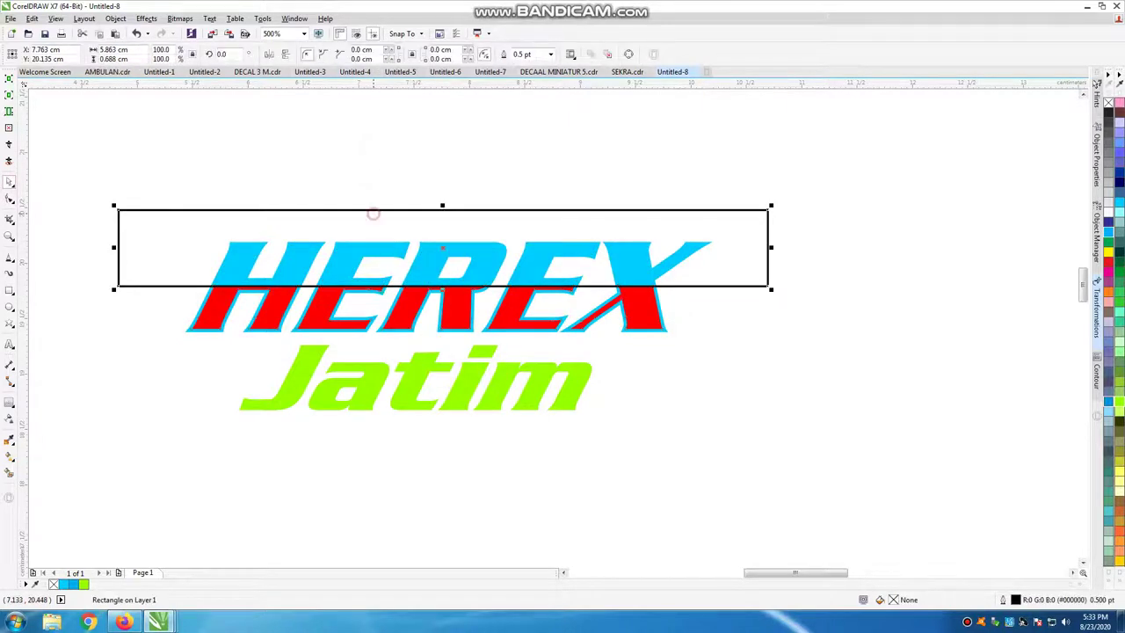
Shrink the rectangle to a thin bar, trim it from the red letters, and delete it
drag(443, 206, 453, 264)
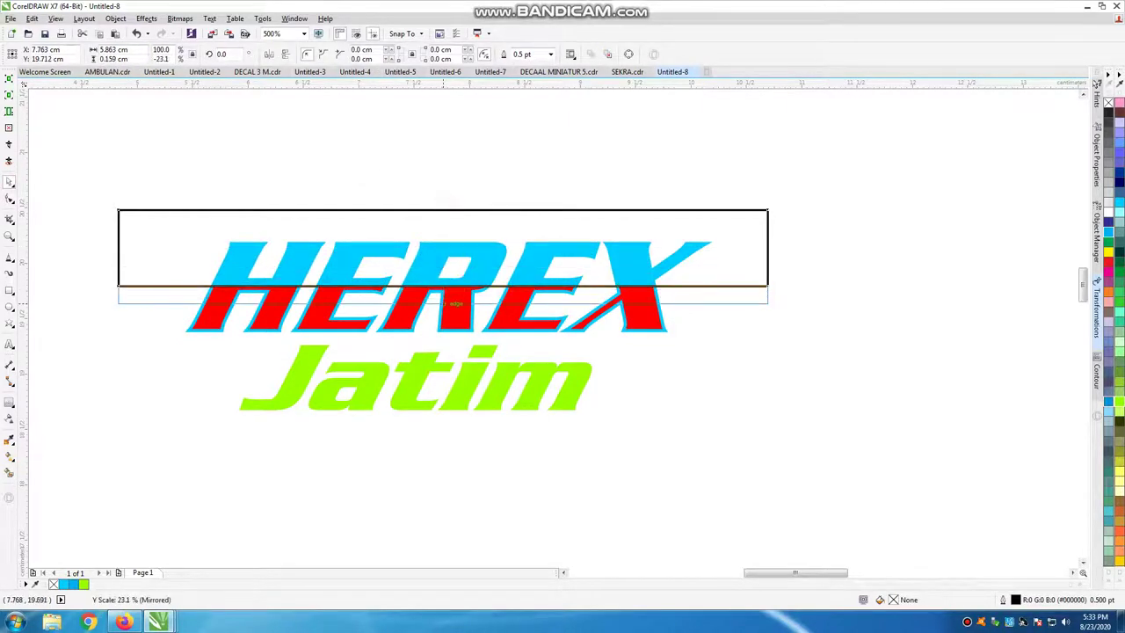
scroll(450, 282, up, 4)
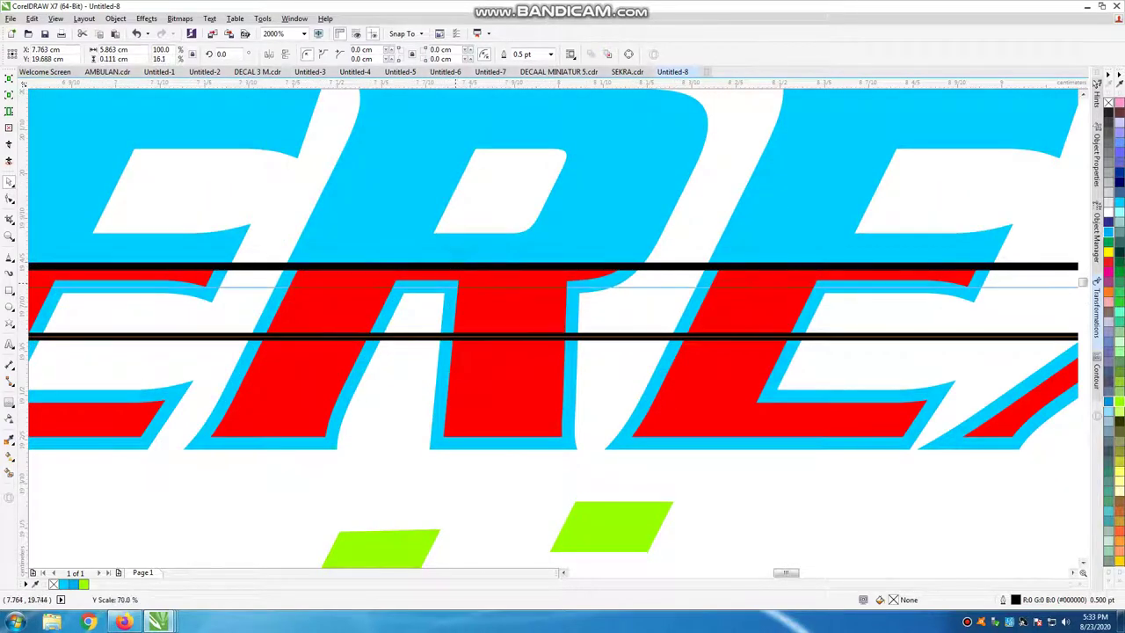
drag(452, 263, 452, 312)
shift+click(366, 262)
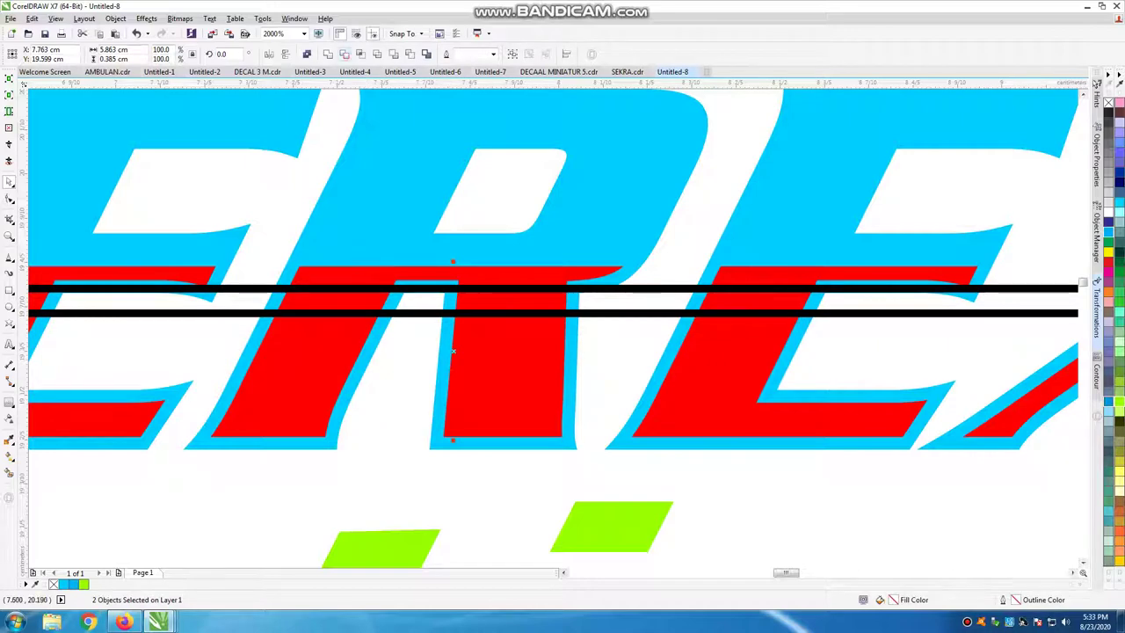
click(344, 55)
click(239, 300)
key(Delete)
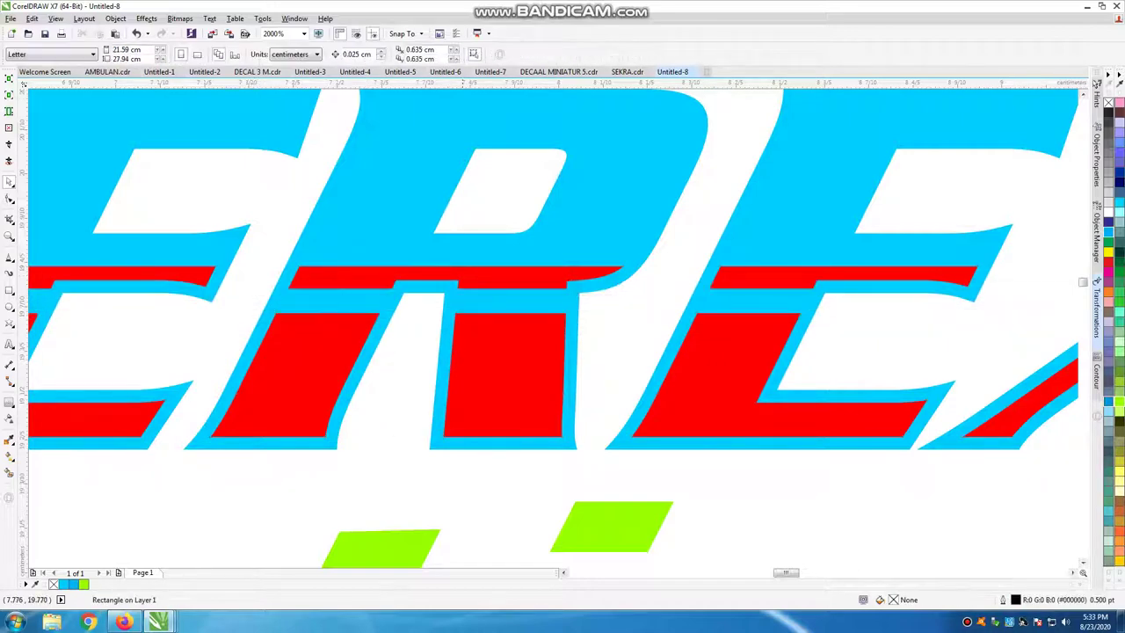
Recolour the red lower part of HEREX Deep Navy Blue (#000066)
scroll(421, 330, down, 3)
scroll(496, 336, up, 2)
click(496, 336)
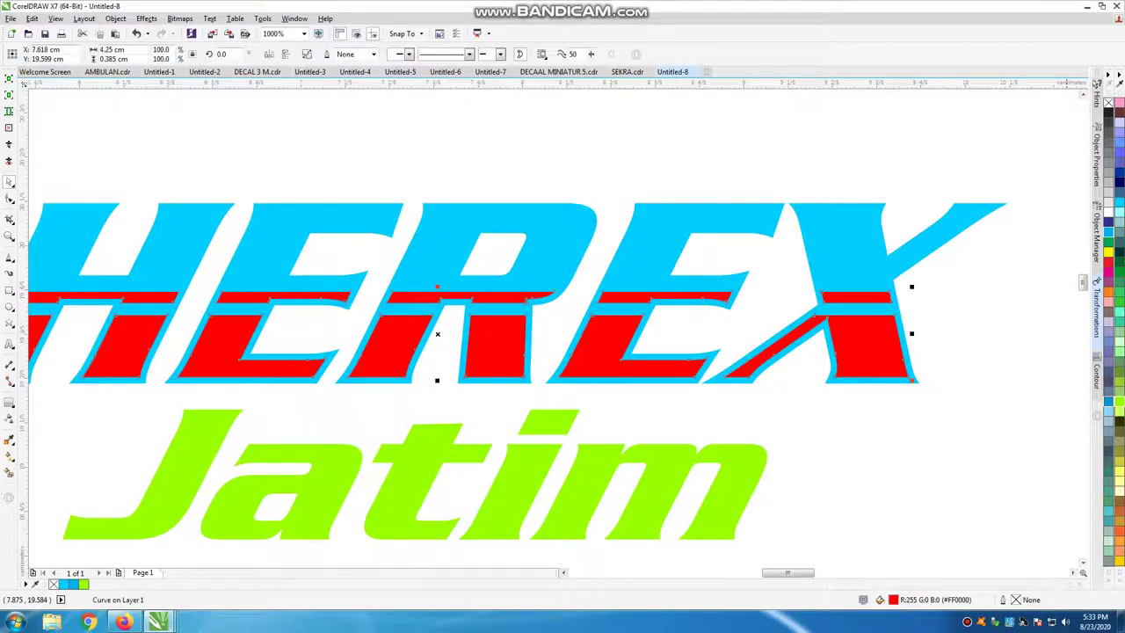
click(1118, 183)
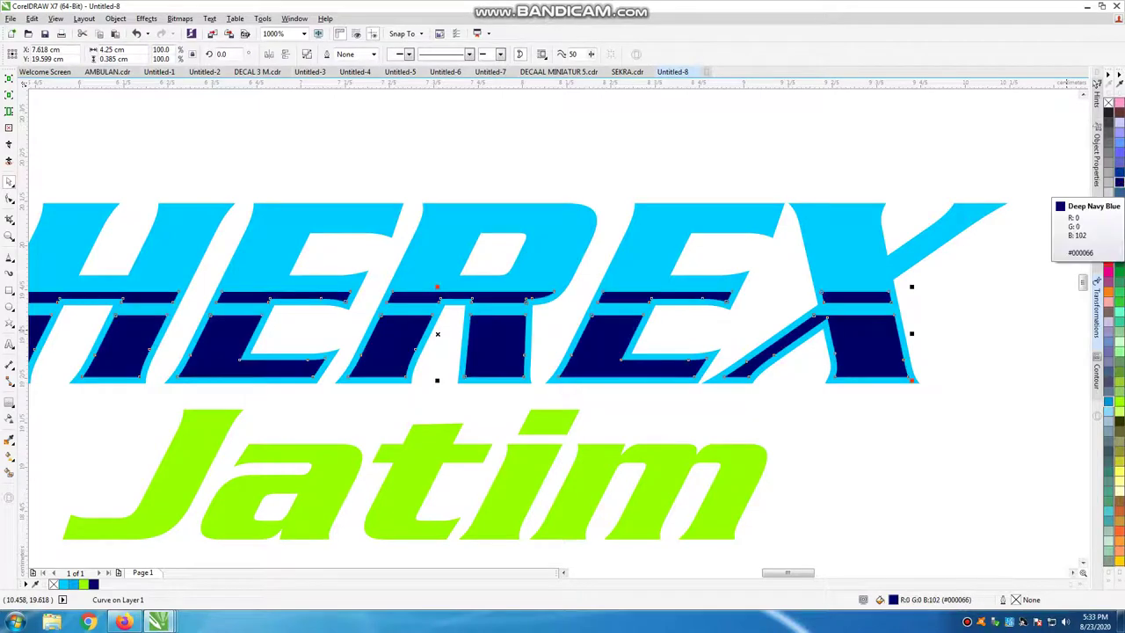
scroll(672, 253, down, 2)
scroll(672, 253, down, 2)
Group the HEREX Jatim logo and add a rounded-corner outside contour around it
drag(838, 179, 317, 371)
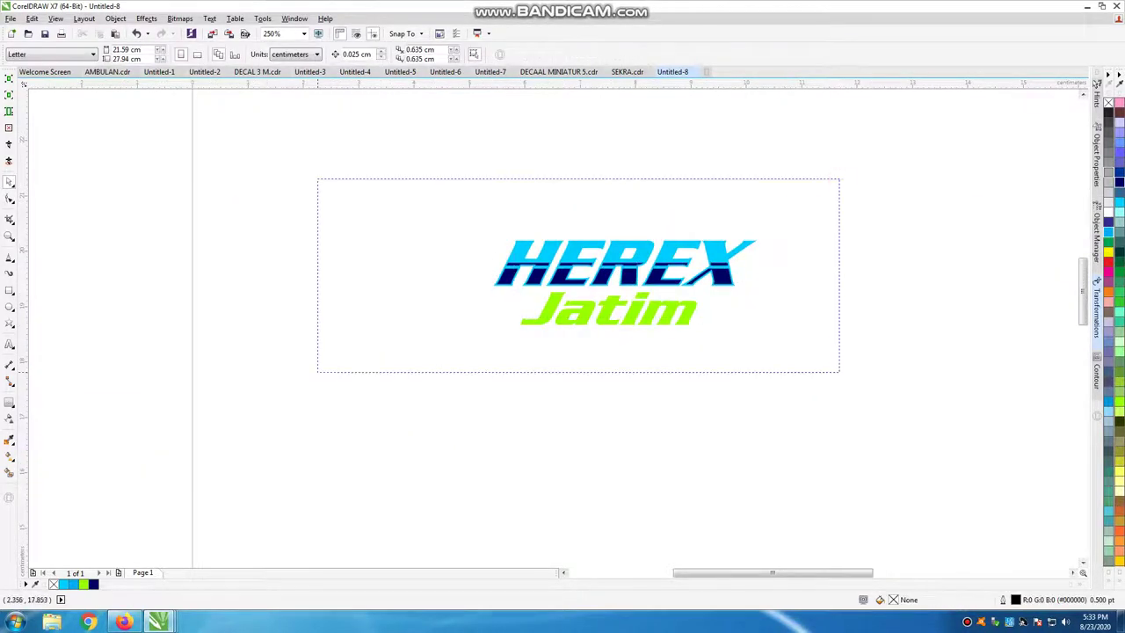
scroll(669, 281, up, 2)
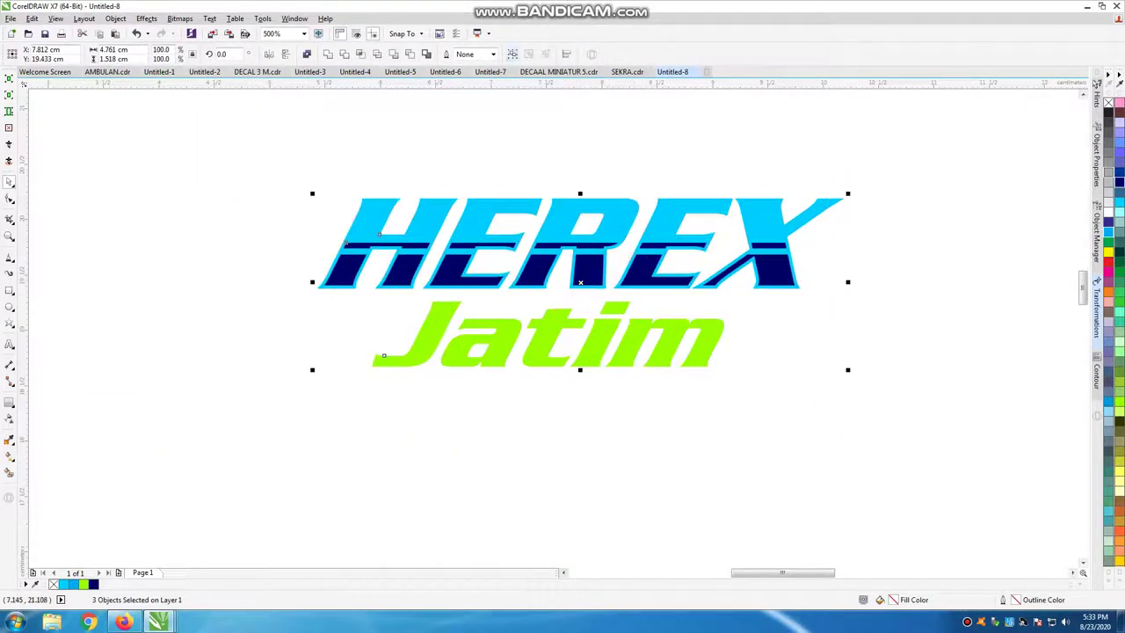
key(ctrl+g)
click(9, 401)
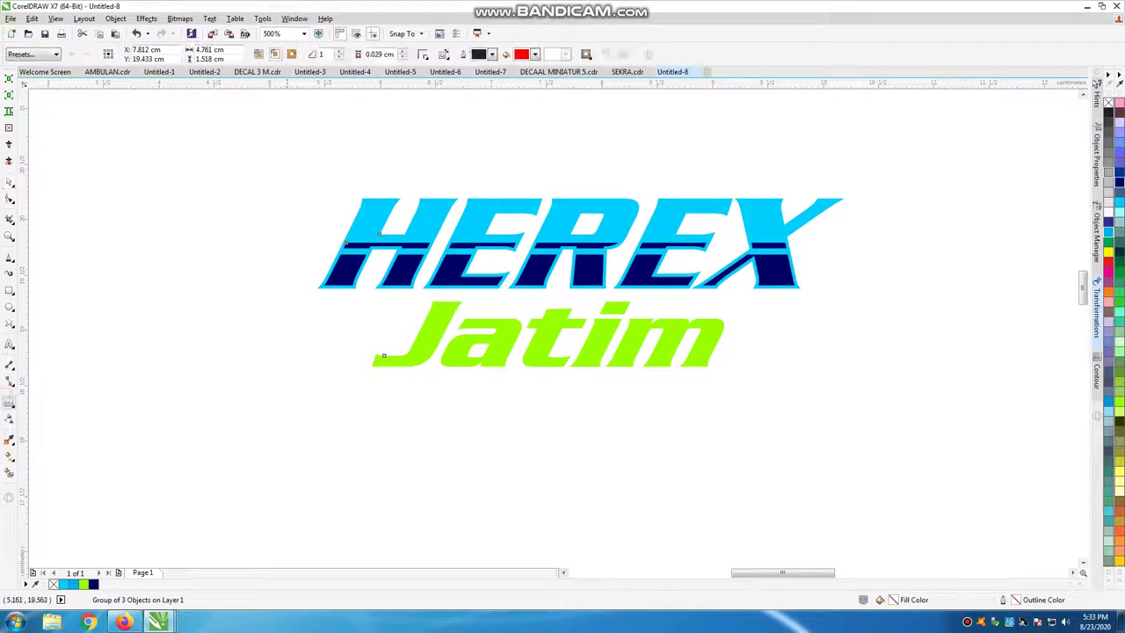
drag(322, 282, 304, 282)
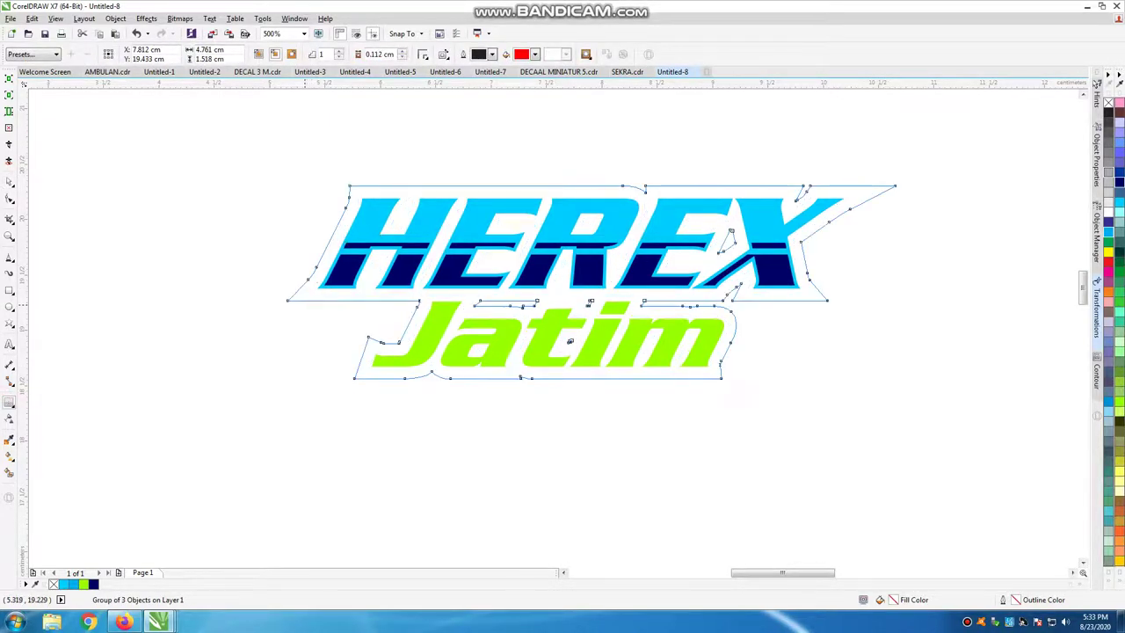
scroll(100, 321, up, 2)
scroll(195, 301, down, 2)
scroll(37, 454, up, 3)
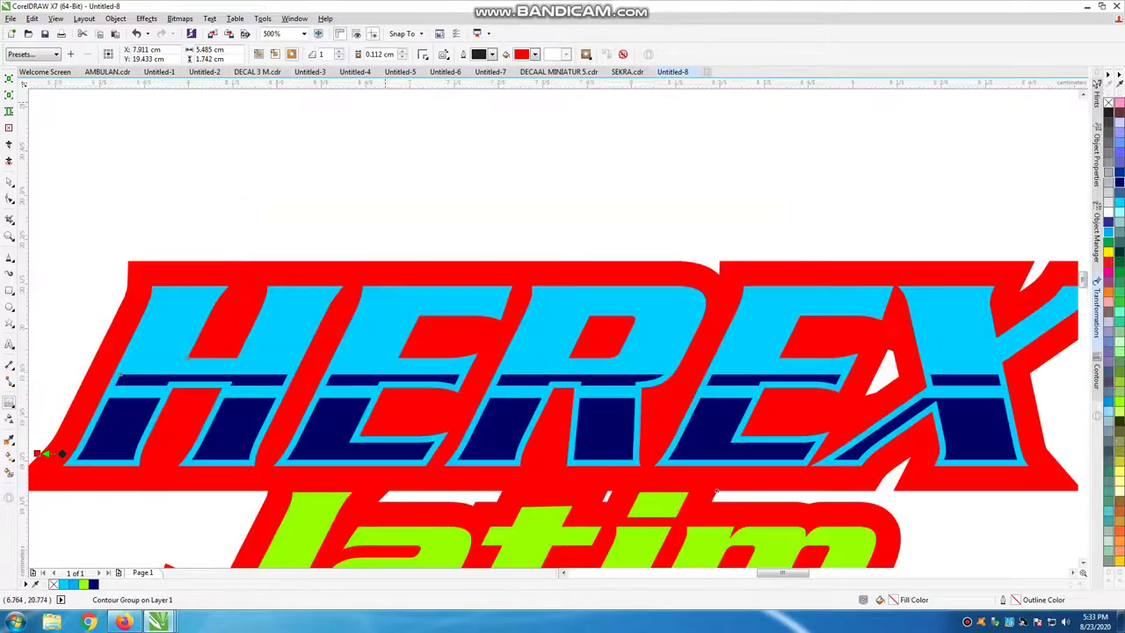
click(423, 53)
Narrow the red contour to about 0.055 cm and separate it from the logo group
scroll(399, 119, down, 2)
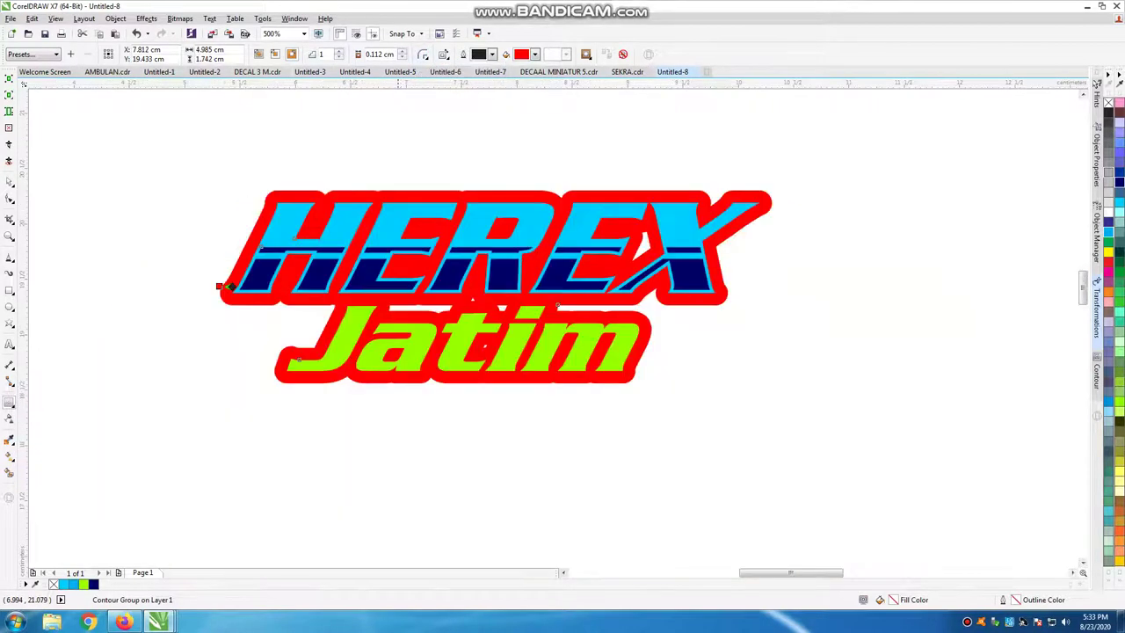
scroll(225, 287, up, 4)
scroll(263, 269, up, 2)
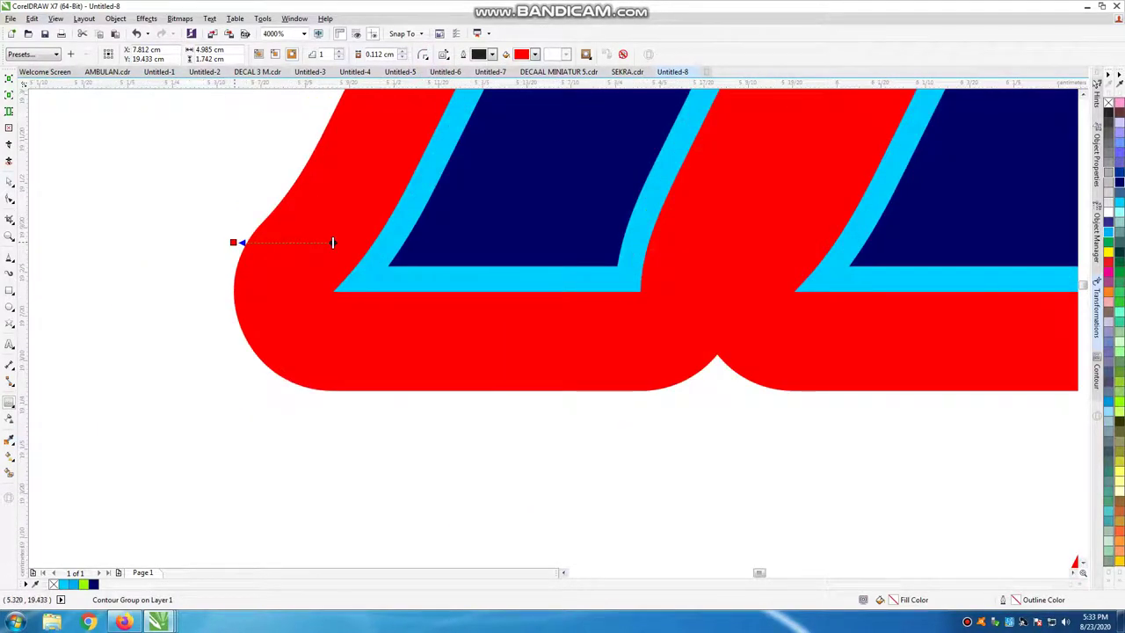
drag(233, 242, 268, 243)
scroll(263, 250, down, 4)
scroll(264, 250, down, 2)
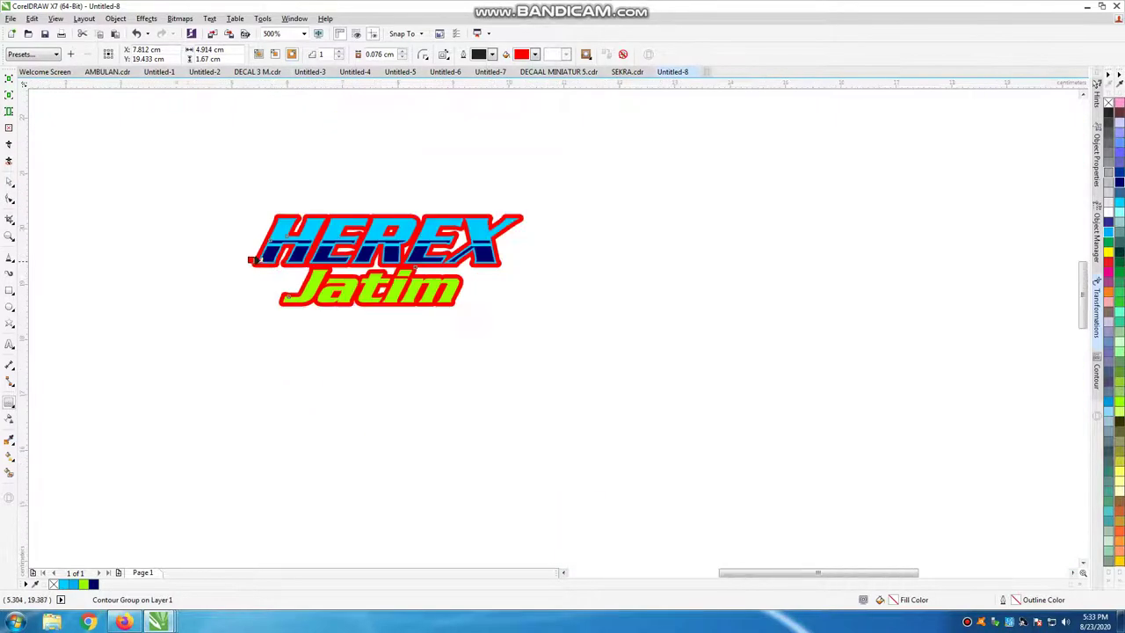
scroll(256, 260, up, 4)
scroll(239, 349, up, 2)
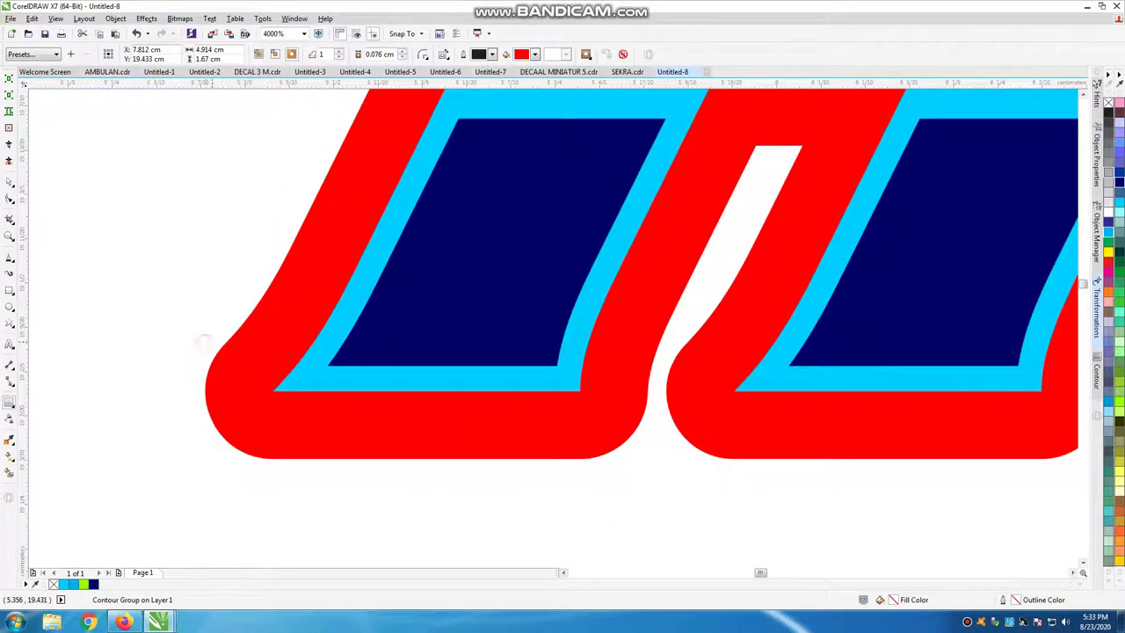
scroll(272, 342, down, 2)
scroll(271, 341, down, 2)
scroll(228, 334, down, 2)
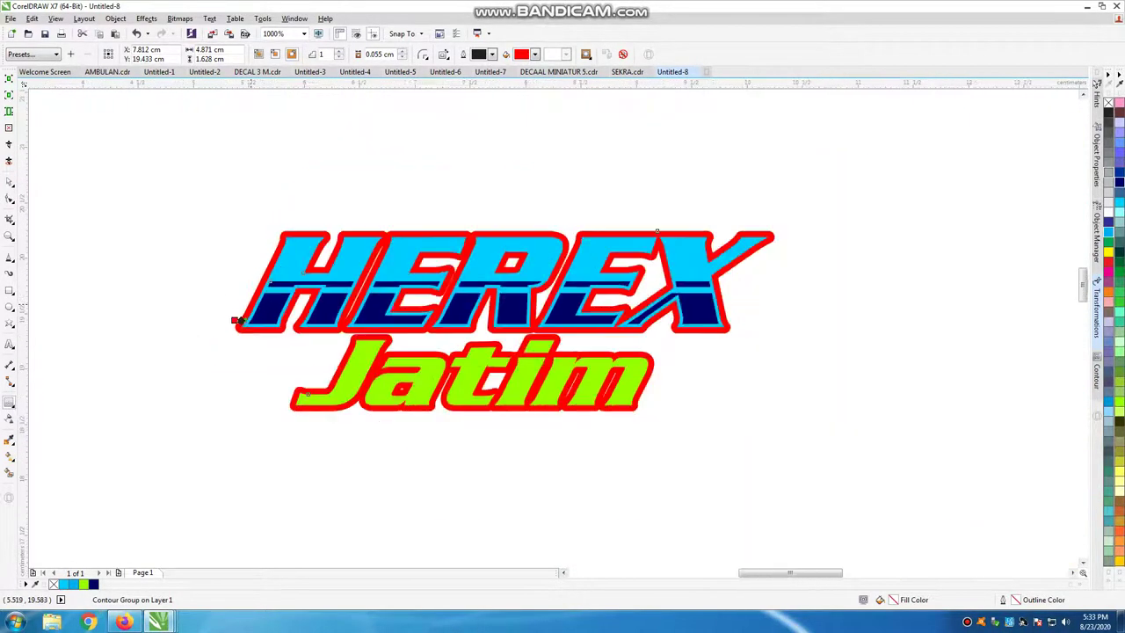
scroll(78, 311, up, 2)
key(ctrl+a)
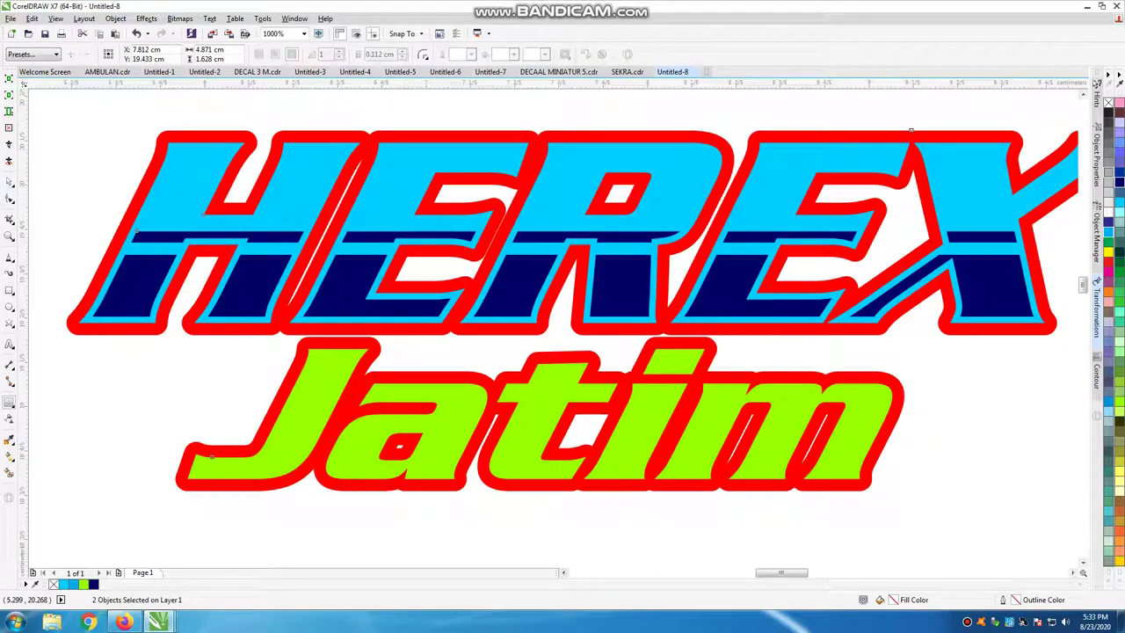
key(Escape)
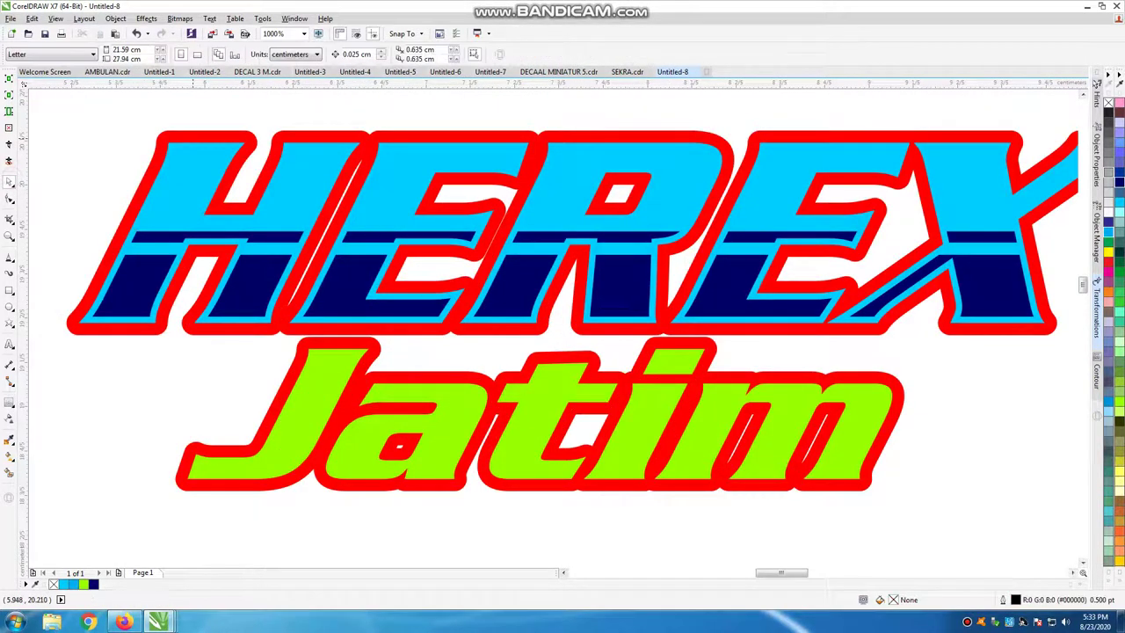
Make the outline shape black, offset it down-right as a shadow, and send it back
click(1021, 160)
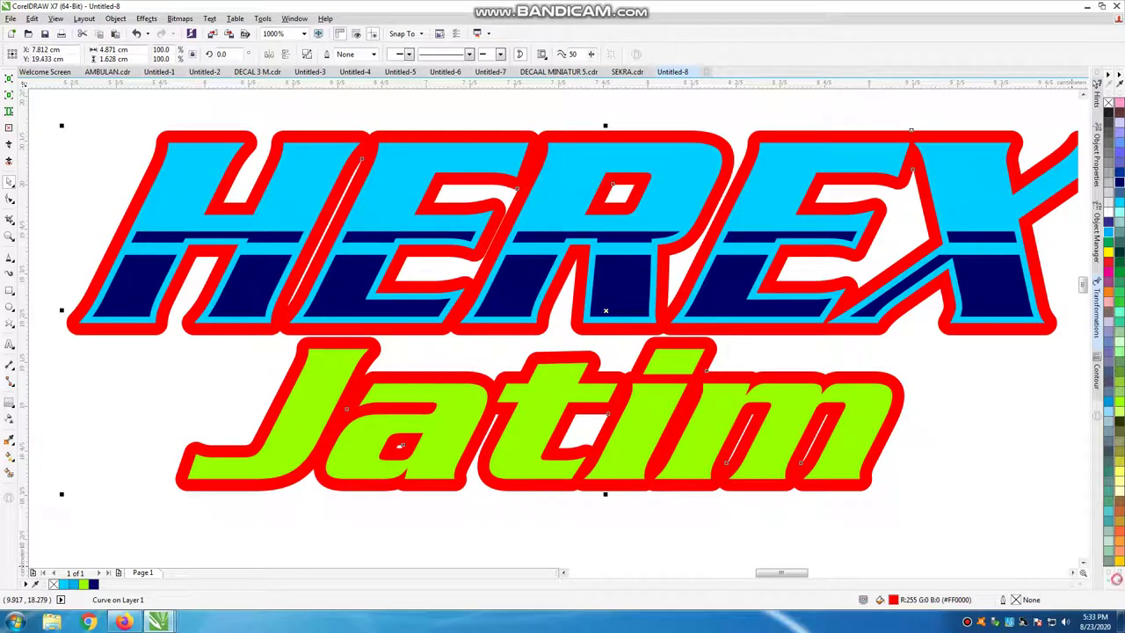
click(1108, 564)
click(1089, 103)
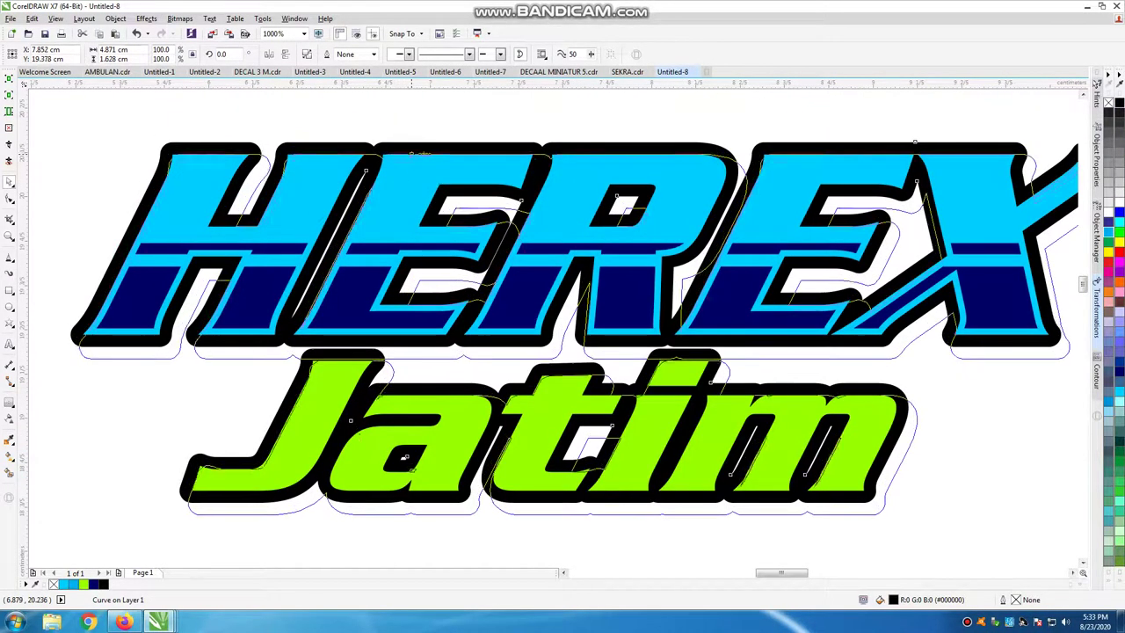
drag(614, 340, 622, 360)
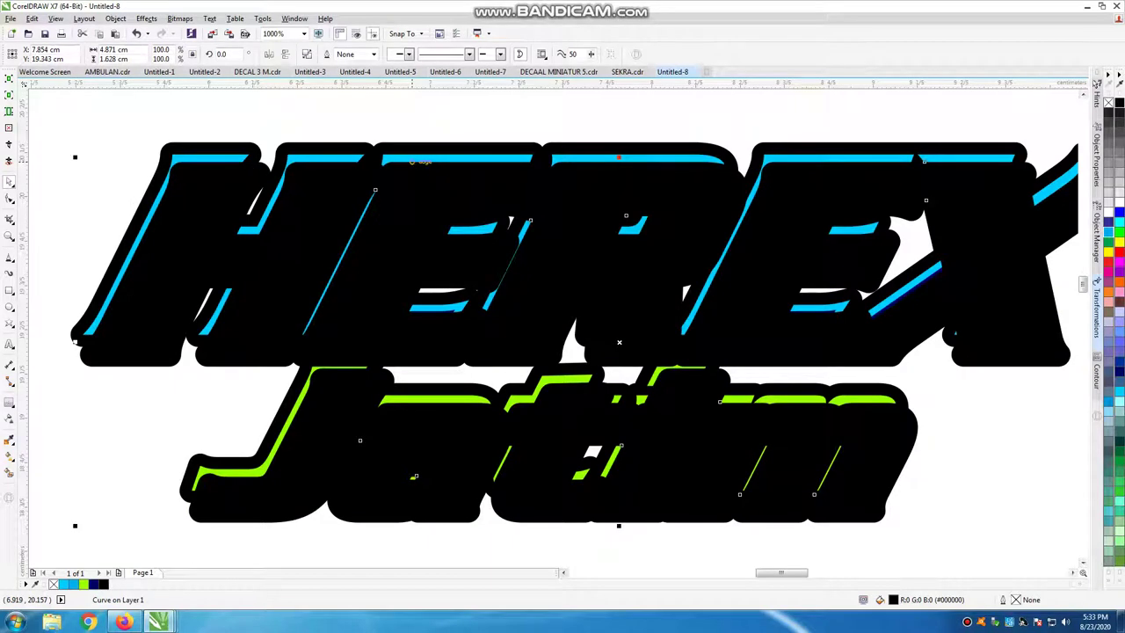
key(shift+Page_Down)
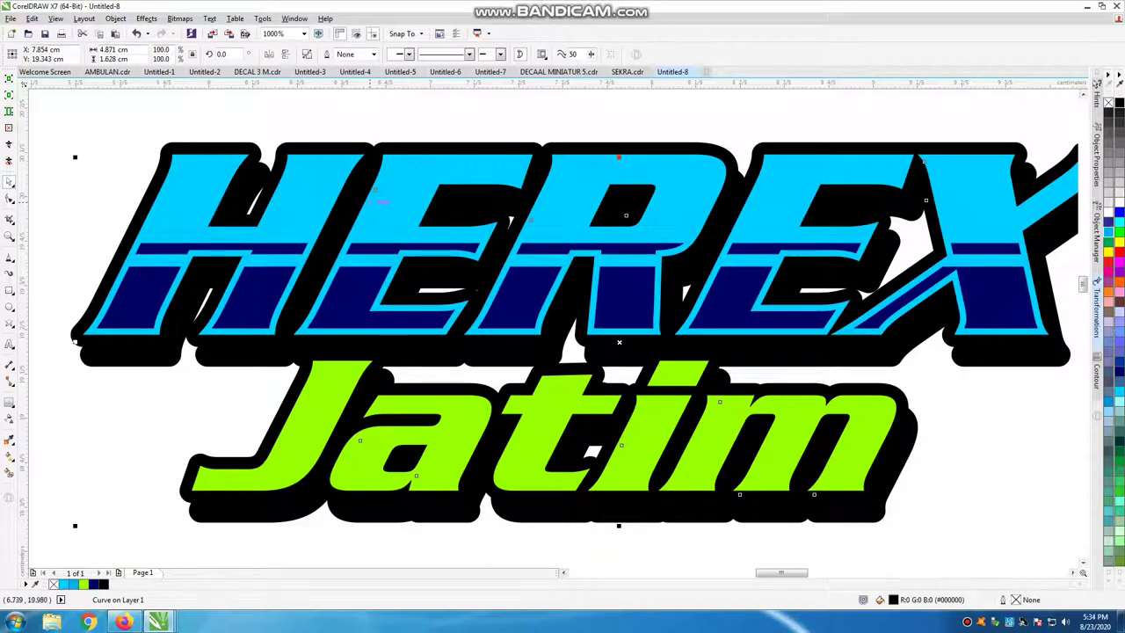
Deselect the logo, then select the black outline shape behind the letters
scroll(380, 234, down, 3)
click(455, 166)
scroll(470, 268, up, 3)
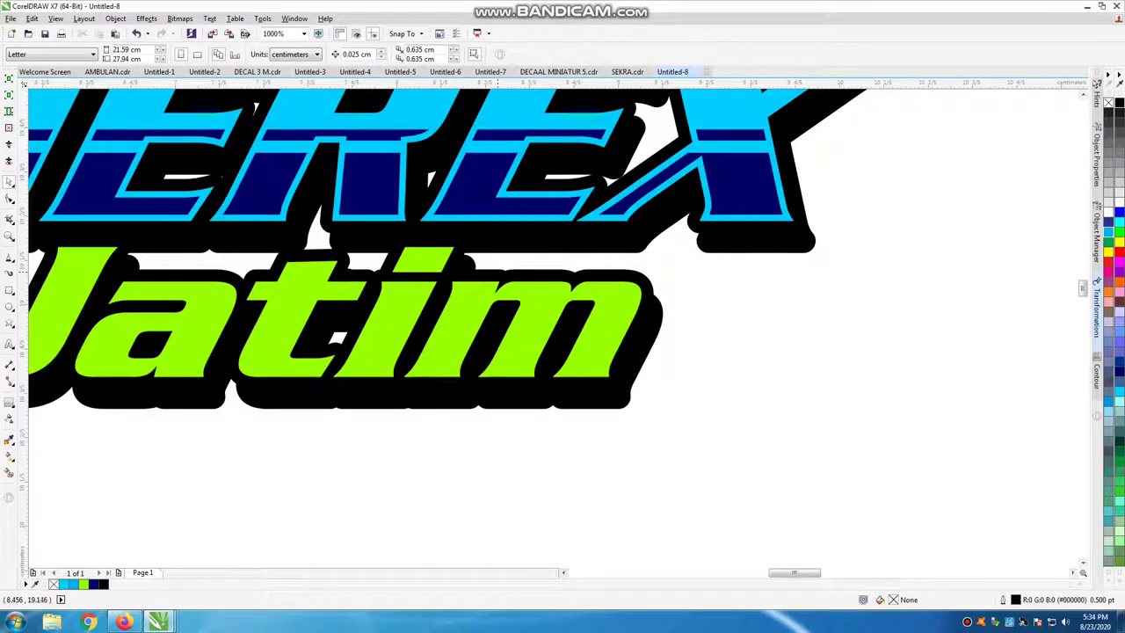
click(614, 405)
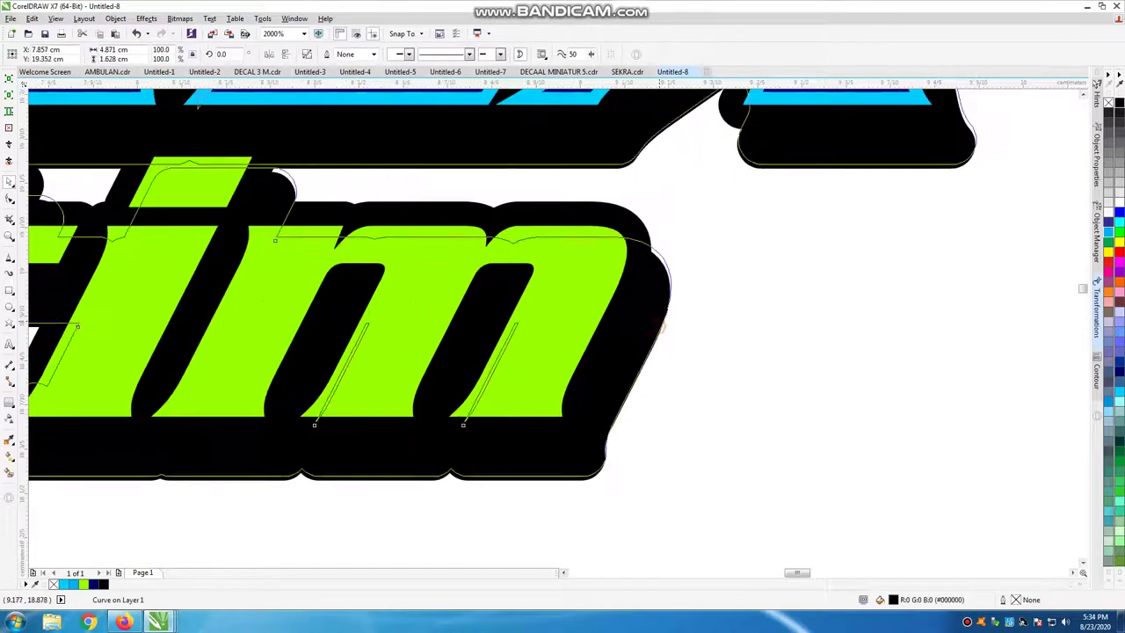
scroll(642, 326, down, 3)
scroll(641, 325, up, 2)
Try magenta and light grey fills on the logo group, then undo to the original colours
click(652, 326)
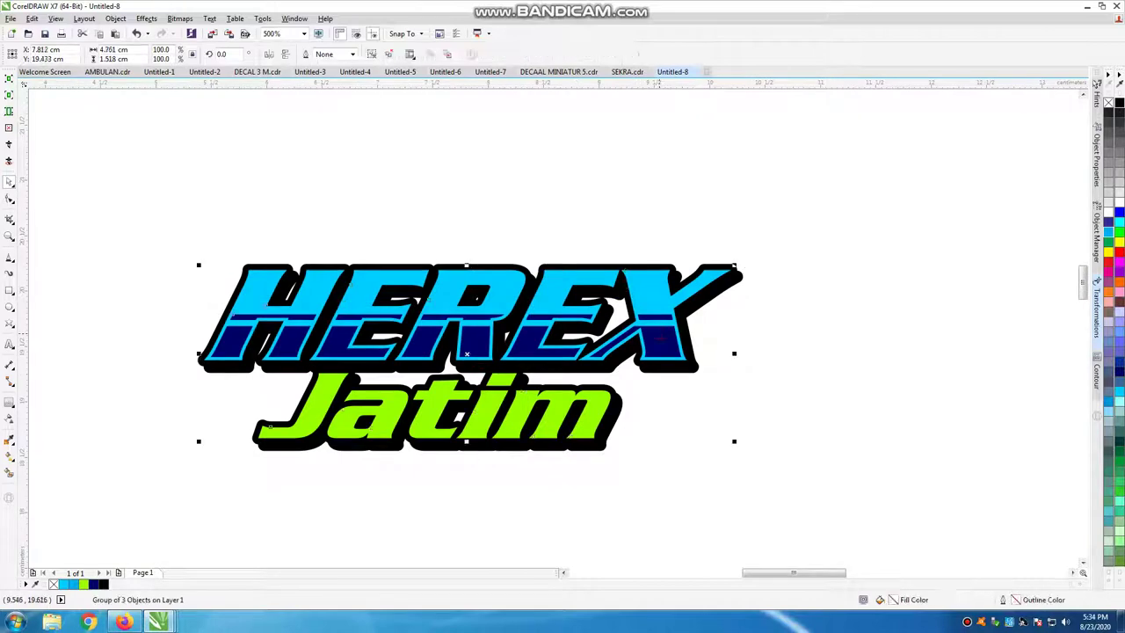
click(1118, 266)
click(1118, 180)
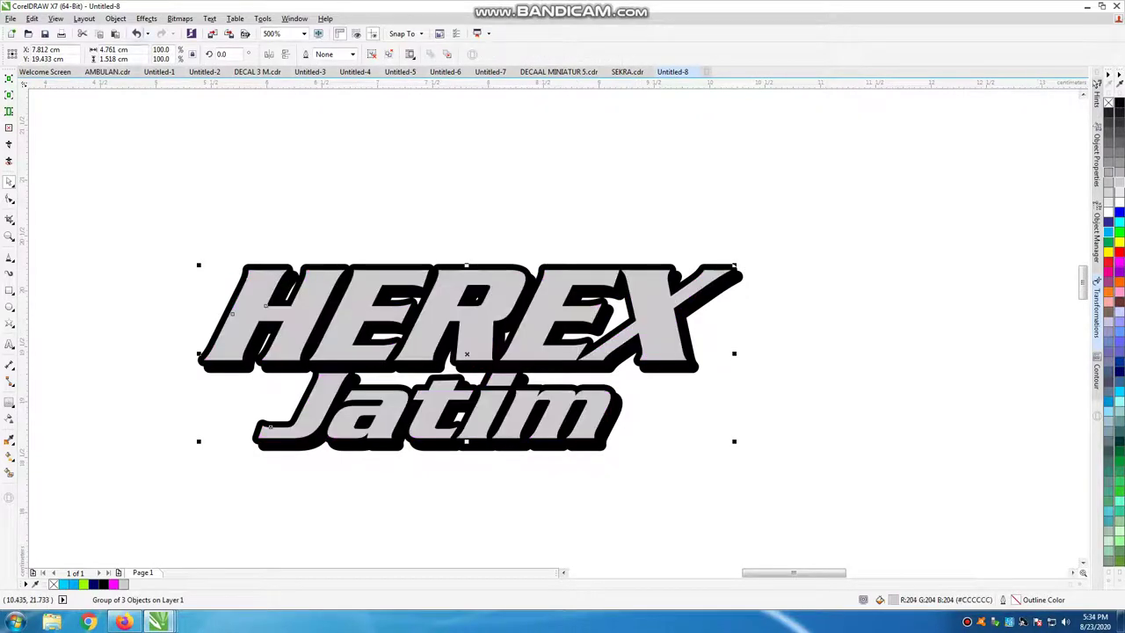
key(ctrl+z)
key(ctrl+z)
key(Escape)
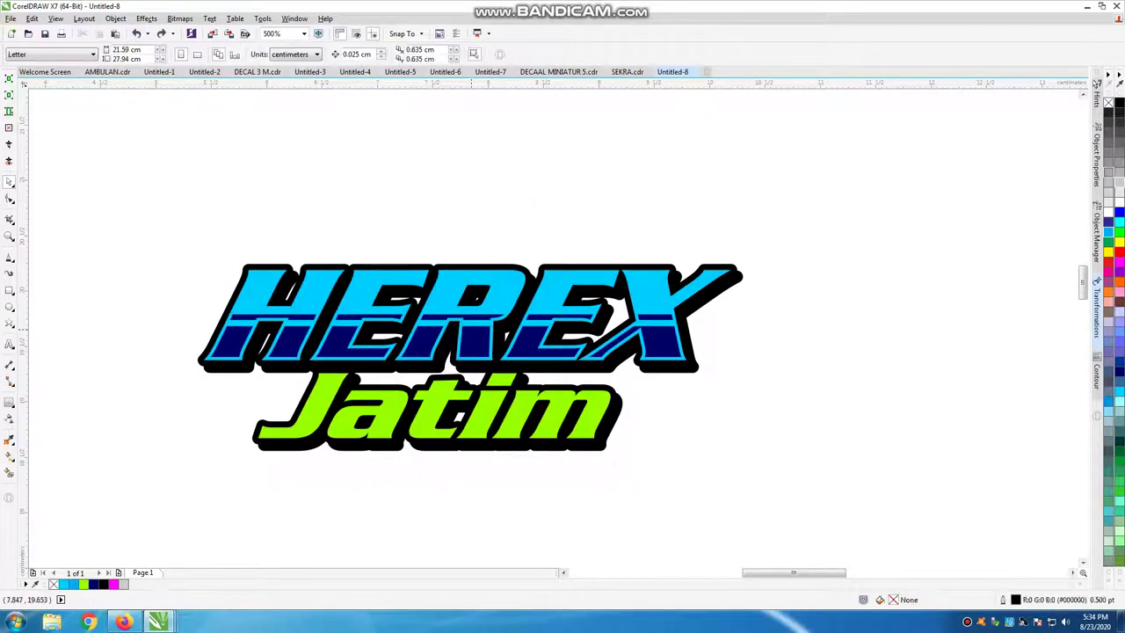
click(471, 330)
click(438, 160)
Delete HEREX's cyan layer and fill its navy part grey (#999999)
click(505, 288)
key(Delete)
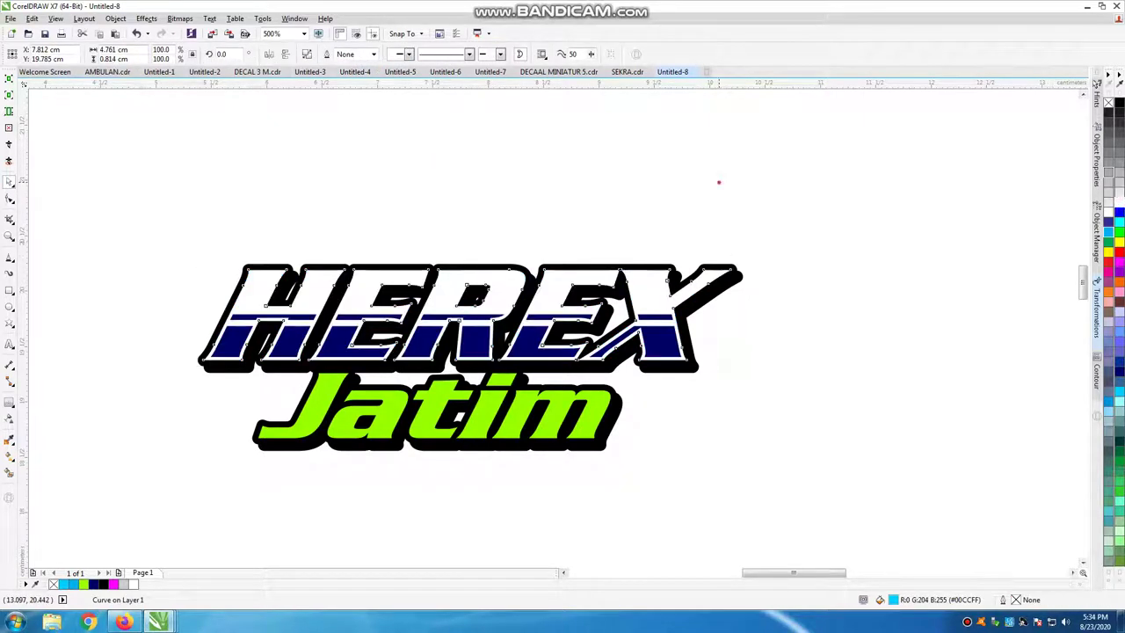
key(Tab)
click(1119, 162)
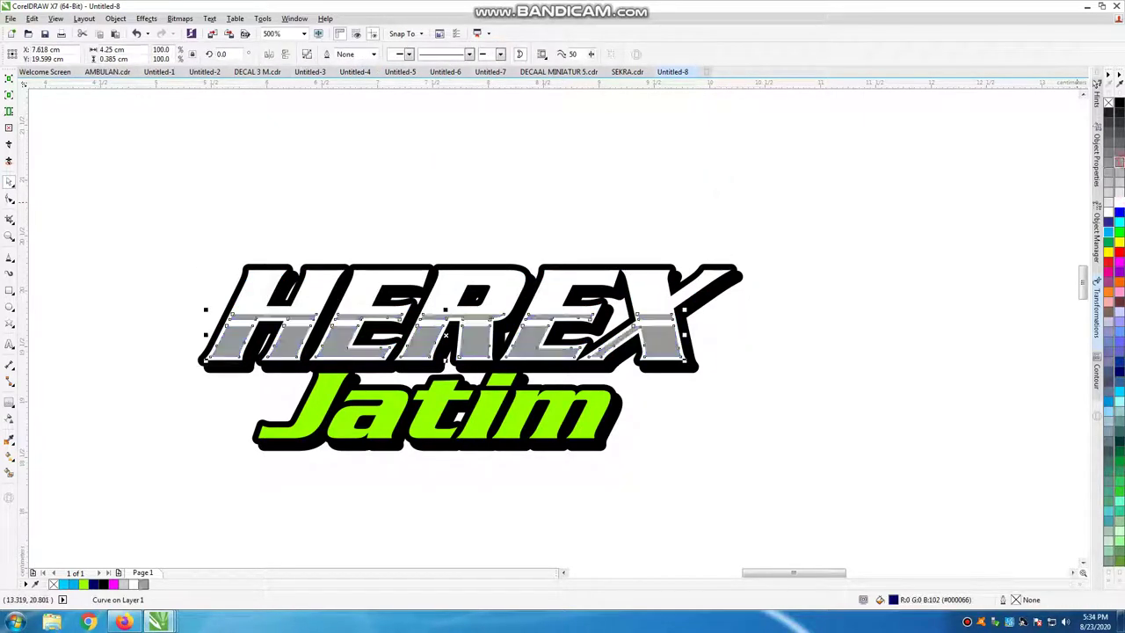
scroll(337, 331, up, 1)
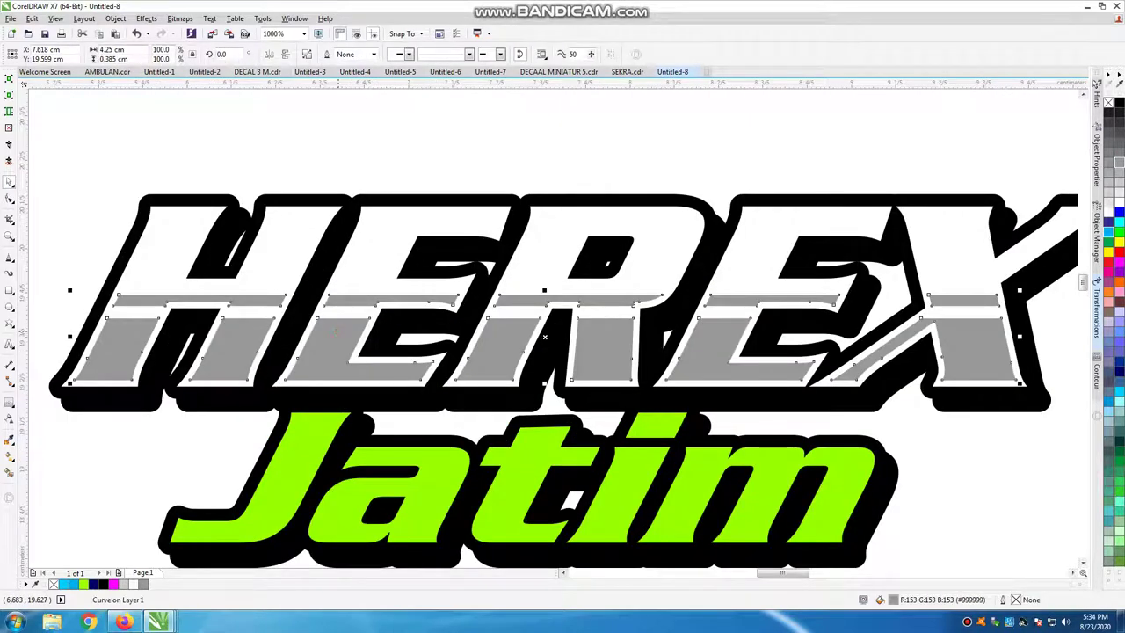
scroll(413, 269, down, 1)
key(Escape)
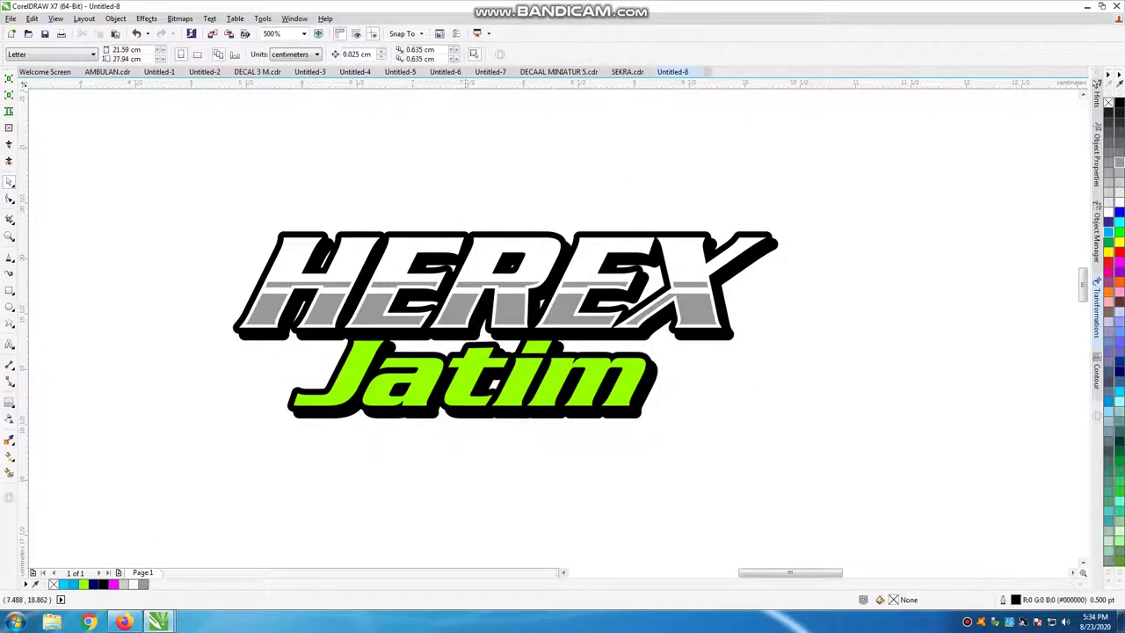
Check the lime Jatim lettering and surrounding objects by selecting and then deselecting them
click(465, 380)
drag(188, 495, 723, 307)
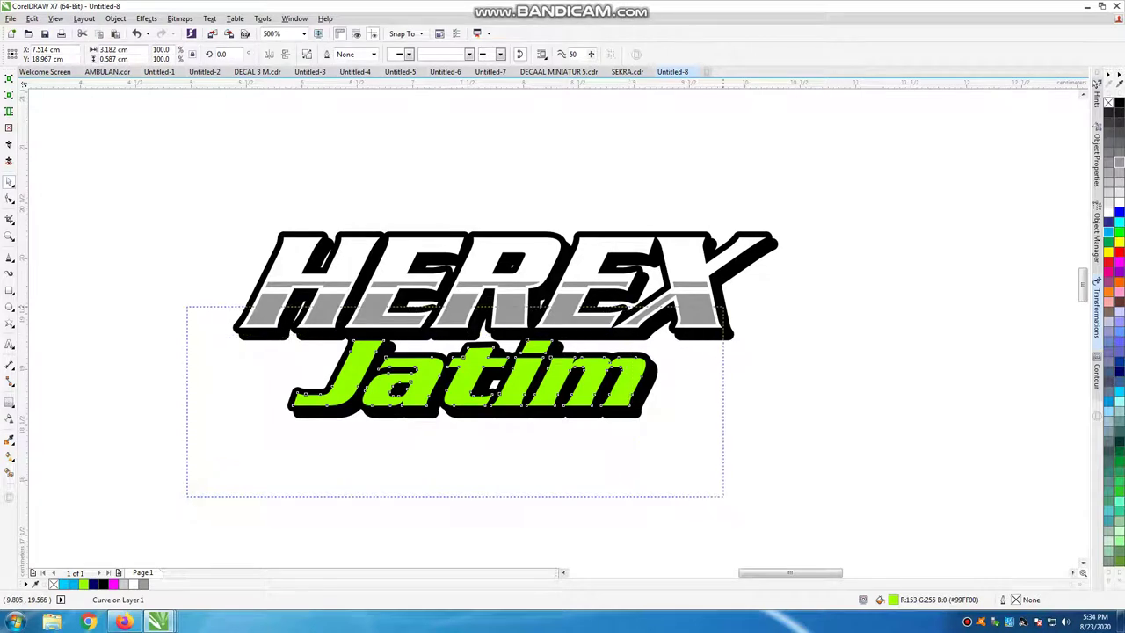
click(463, 481)
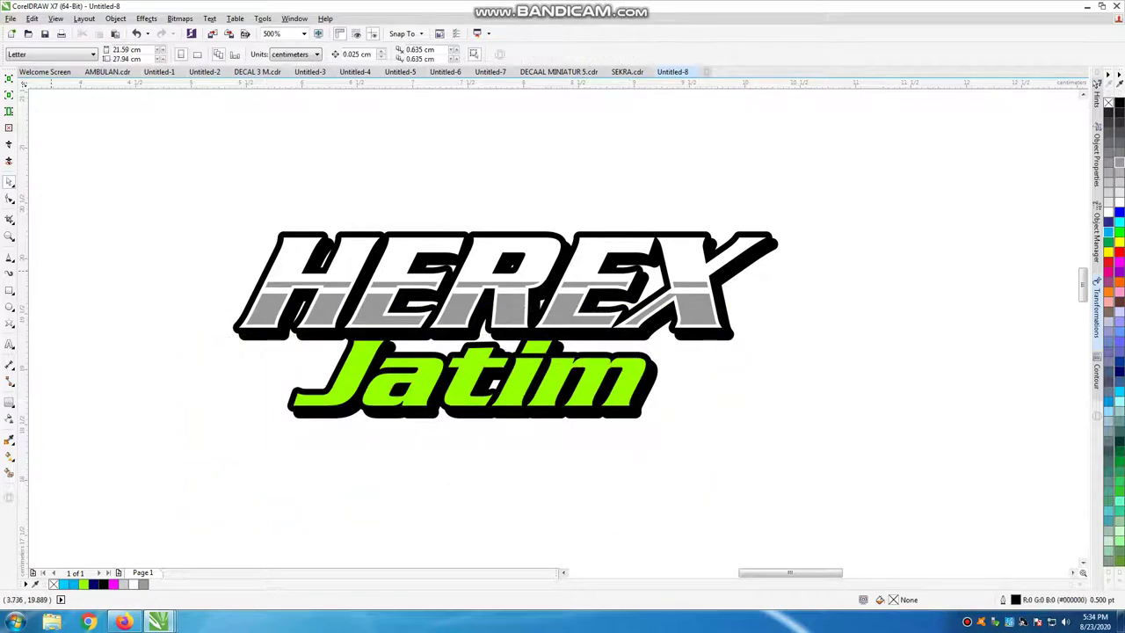
Draw a wide rectangle across HEREX's top, fill it black with no outline, and place it behind HEREX
click(9, 290)
drag(137, 212, 800, 299)
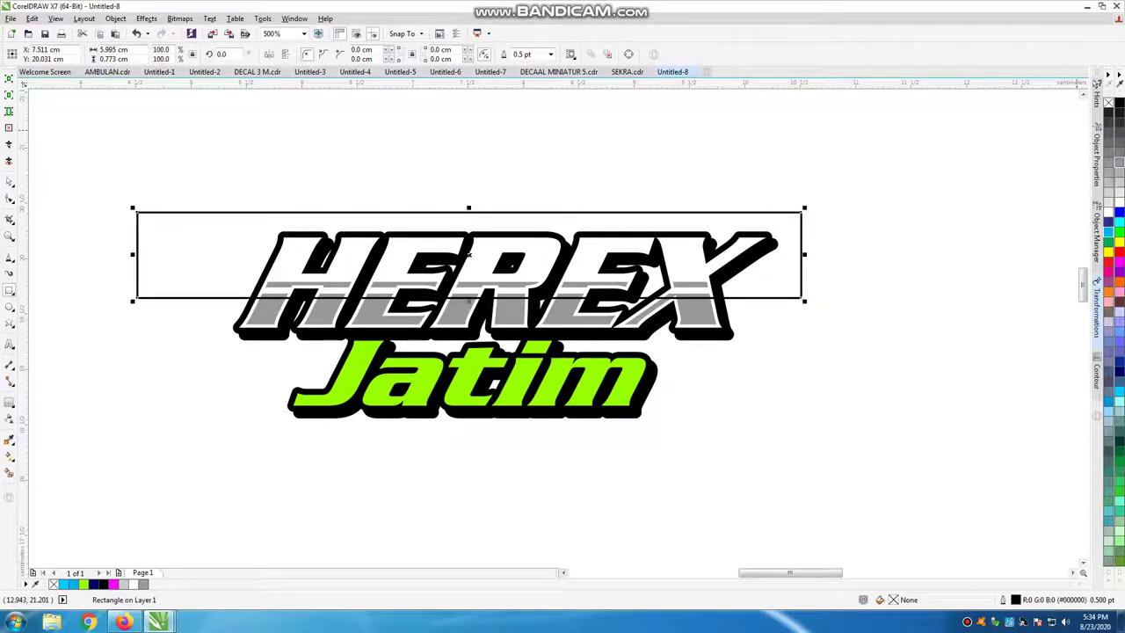
click(1114, 160)
click(1118, 103)
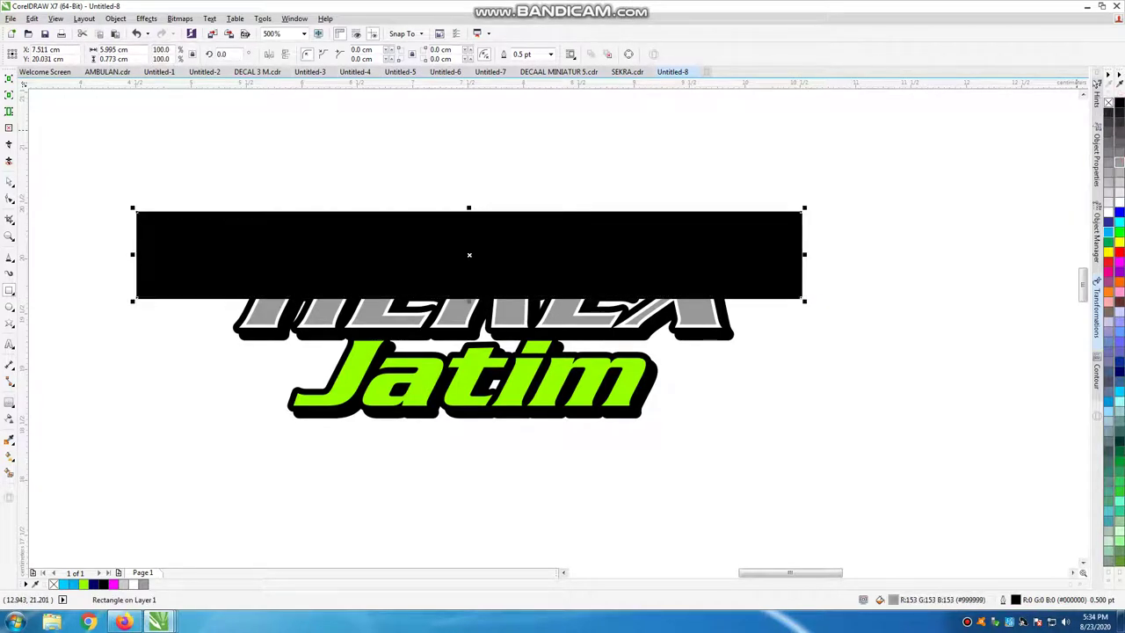
right_click(1108, 103)
right_click(713, 233)
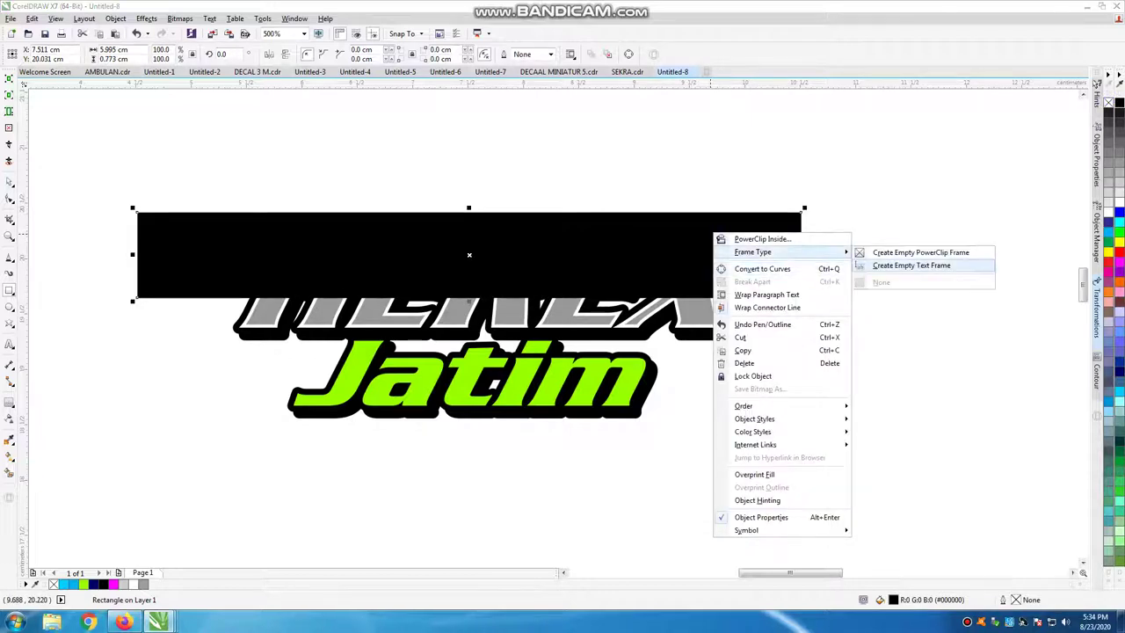
mouse_move(743, 405)
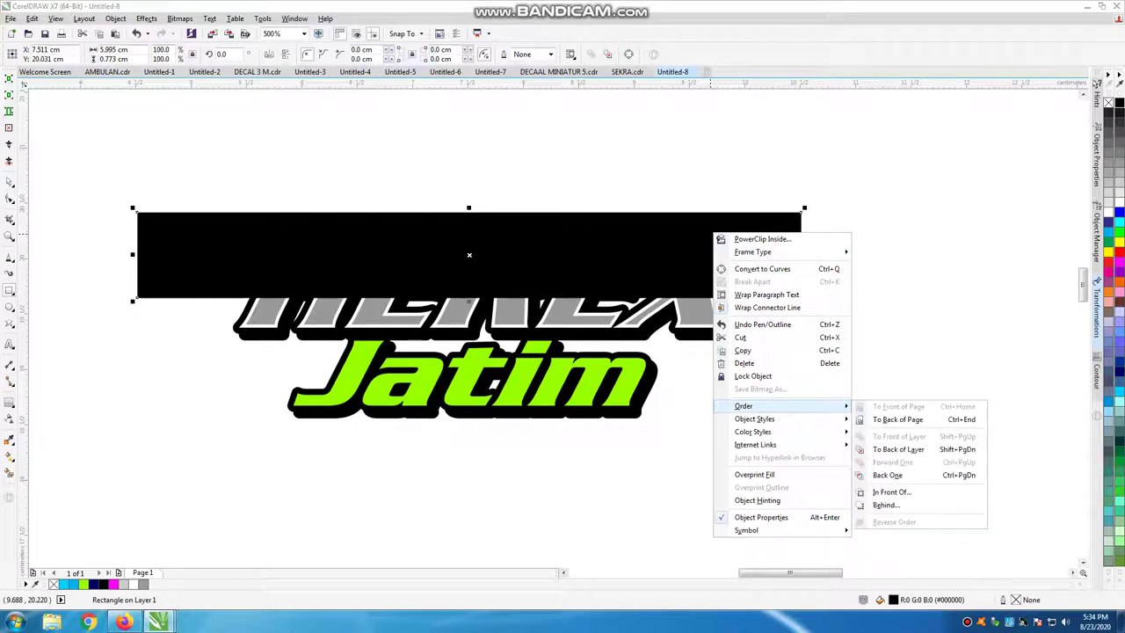
click(897, 449)
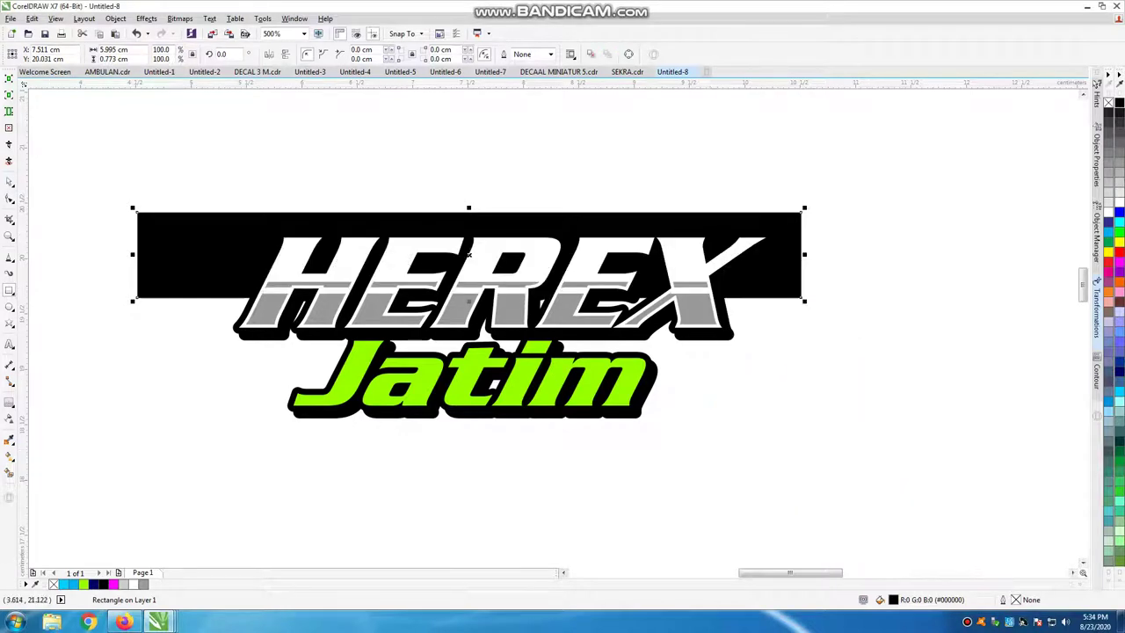
Skew the black bar to the right and narrow it from its right side
click(215, 235)
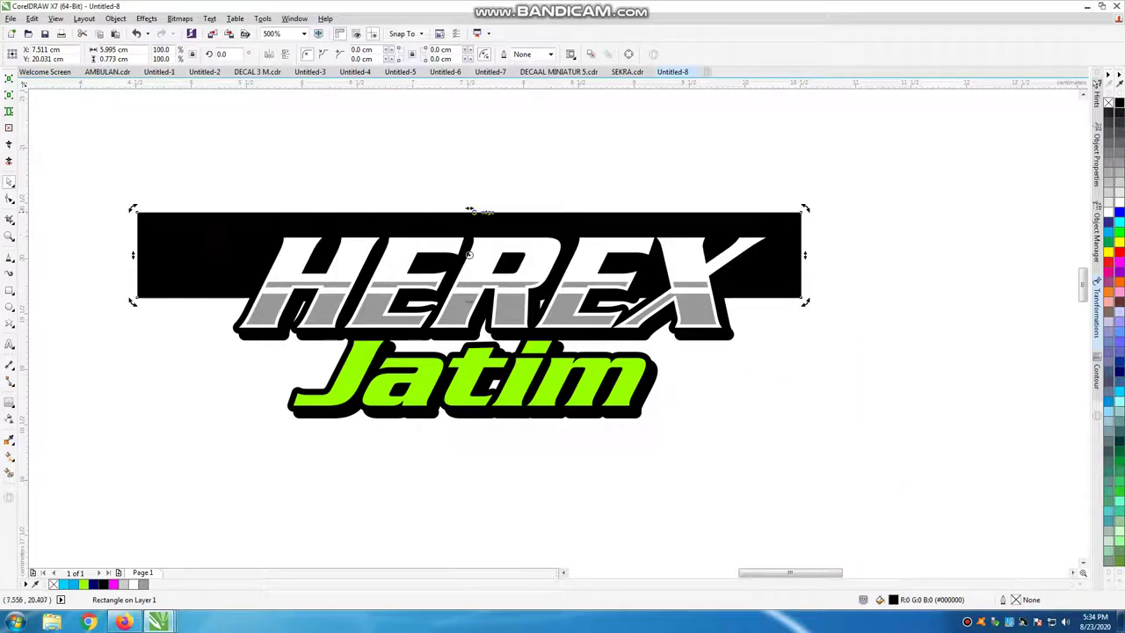
drag(470, 211, 507, 210)
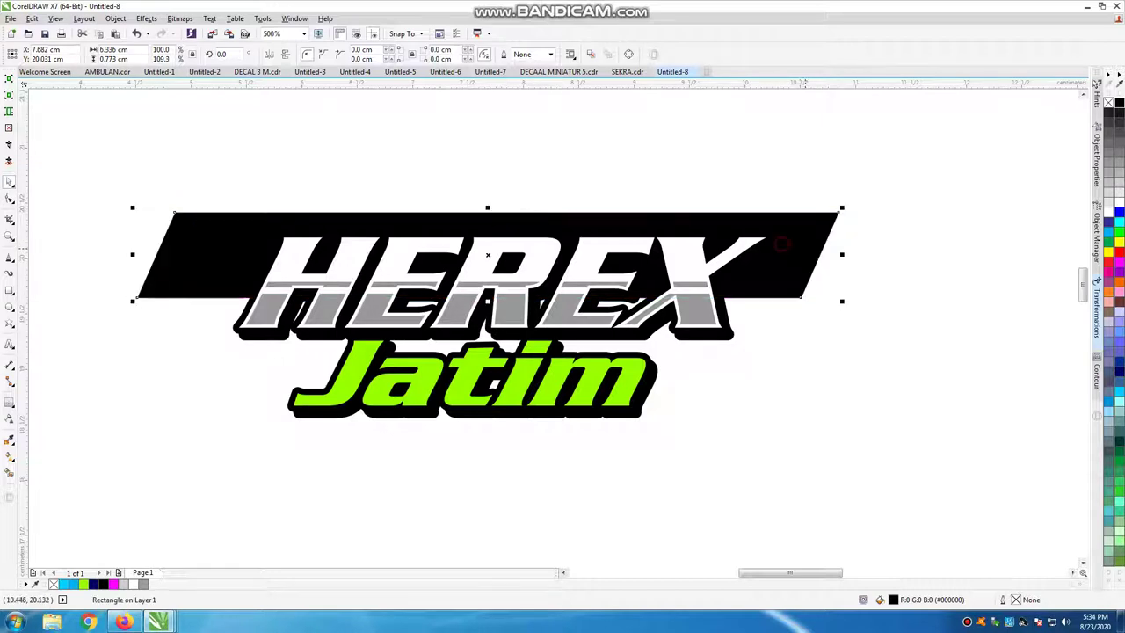
drag(842, 255, 518, 267)
scroll(459, 214, down, 3)
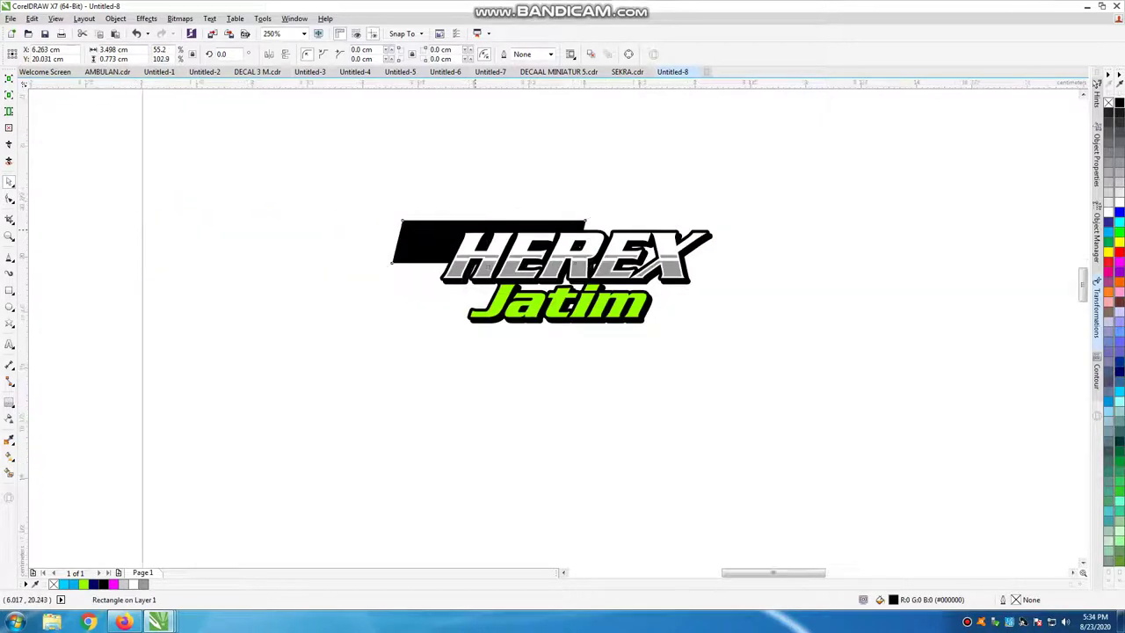
scroll(459, 214, up, 5)
drag(531, 195, 567, 195)
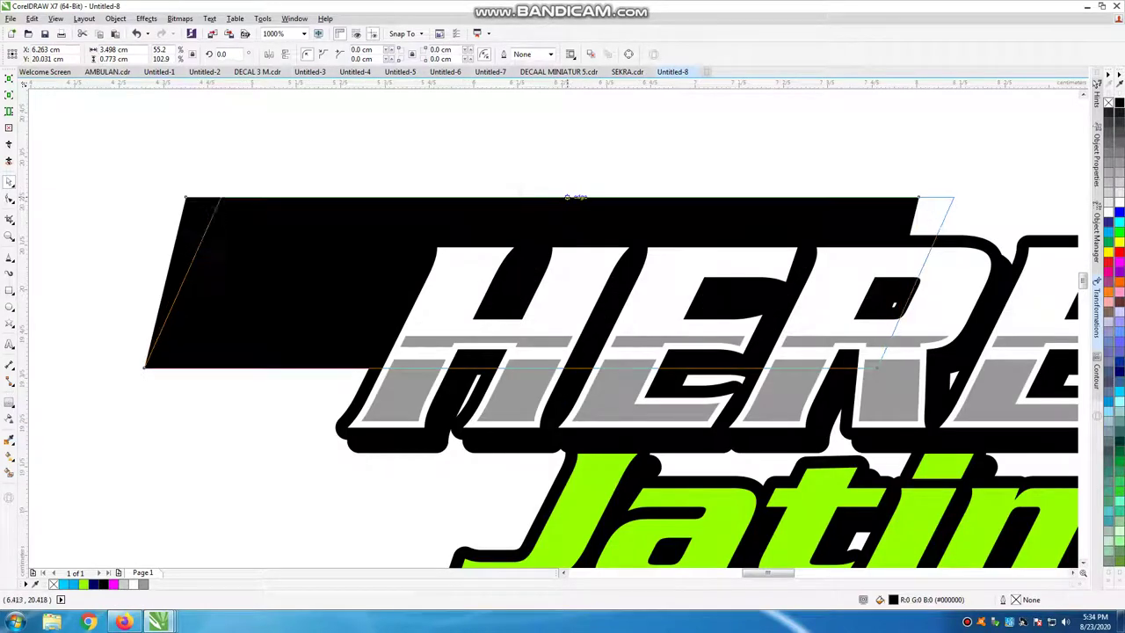
scroll(559, 198, down, 2)
click(484, 144)
scroll(424, 202, up, 2)
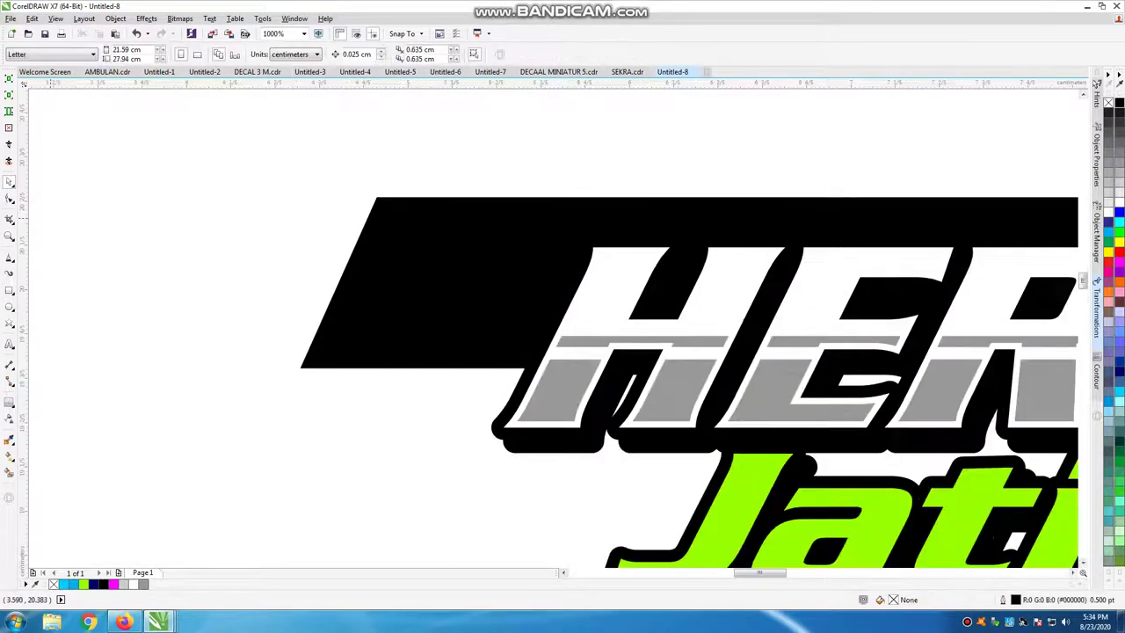
click(9, 291)
scroll(332, 234, down, 2)
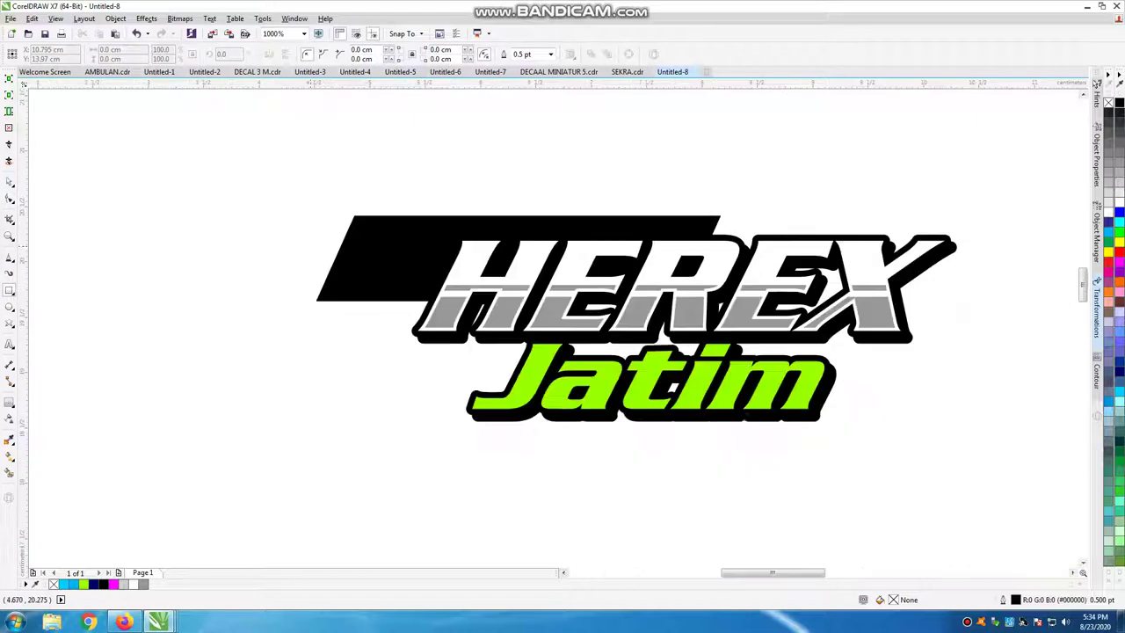
Draw a thin white, outline-free strip and slant it across the black bar
drag(120, 250, 126, 453)
click(1117, 198)
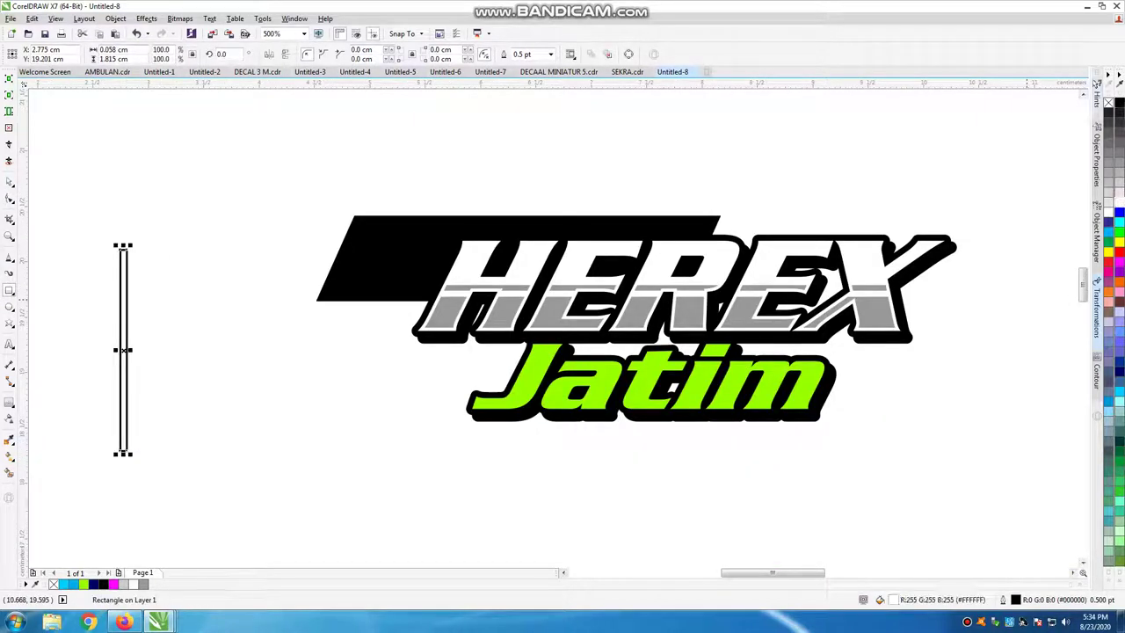
right_click(1108, 103)
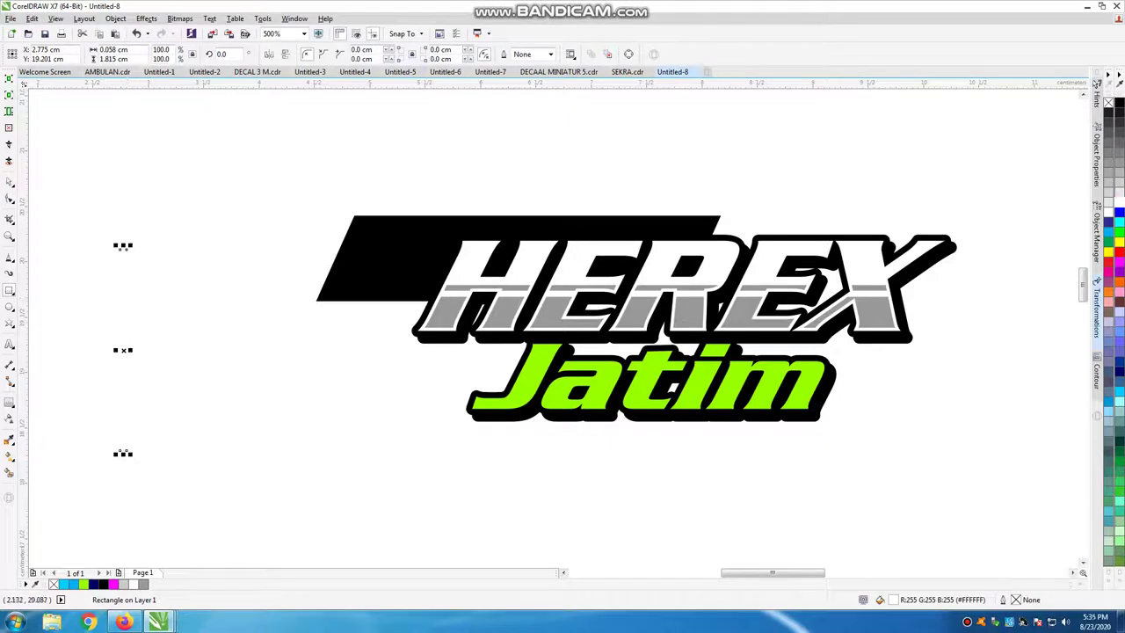
drag(121, 253, 351, 157)
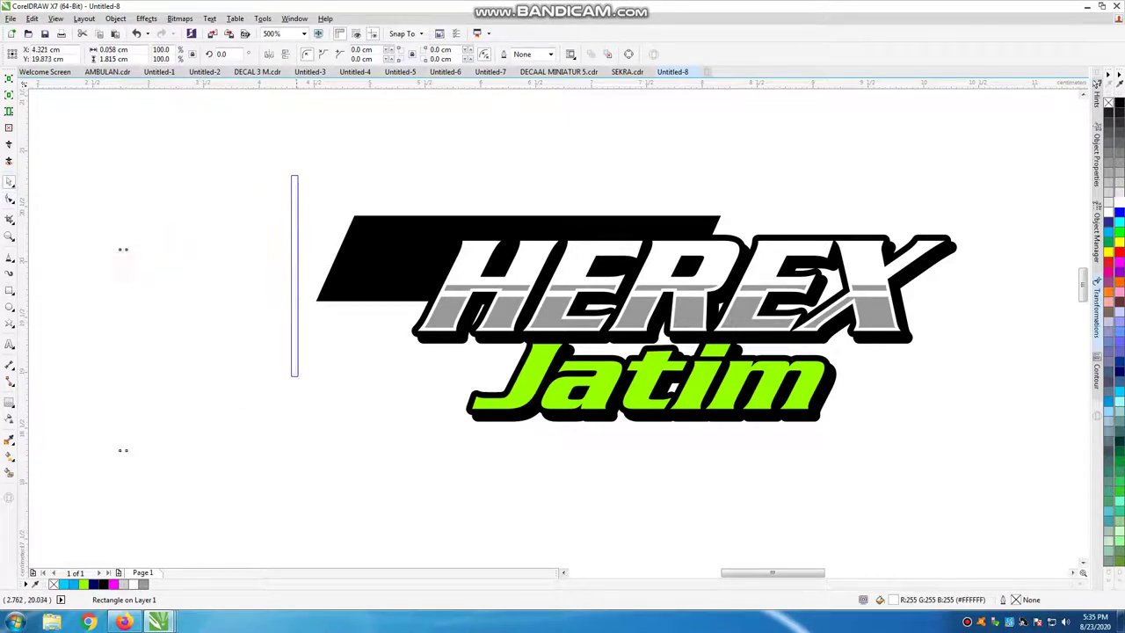
scroll(351, 158, up, 2)
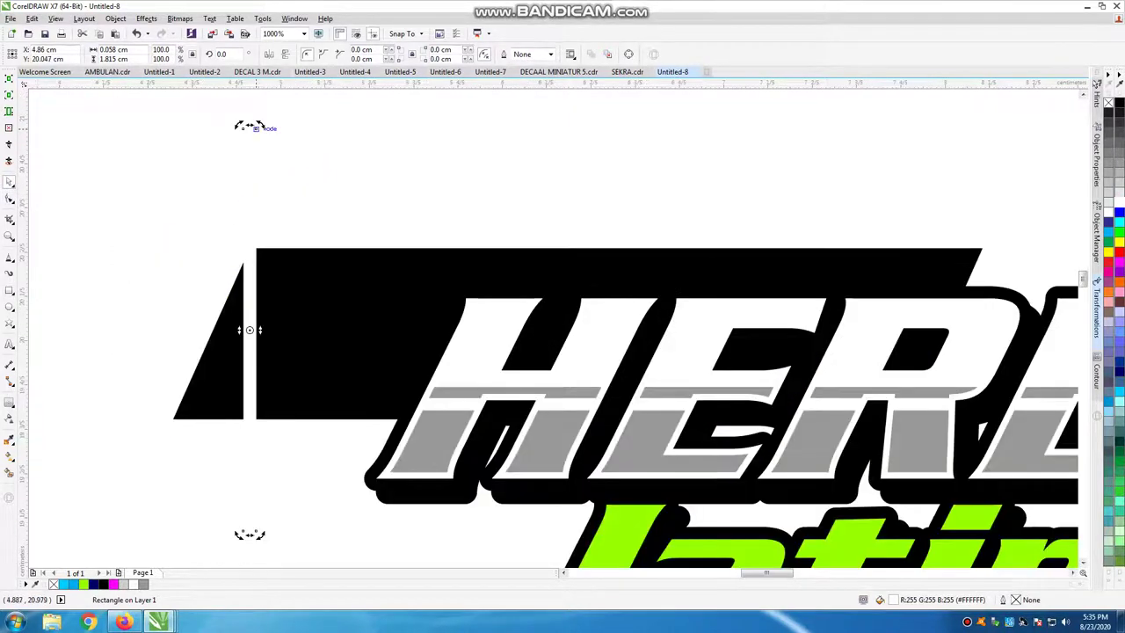
drag(255, 125, 413, 125)
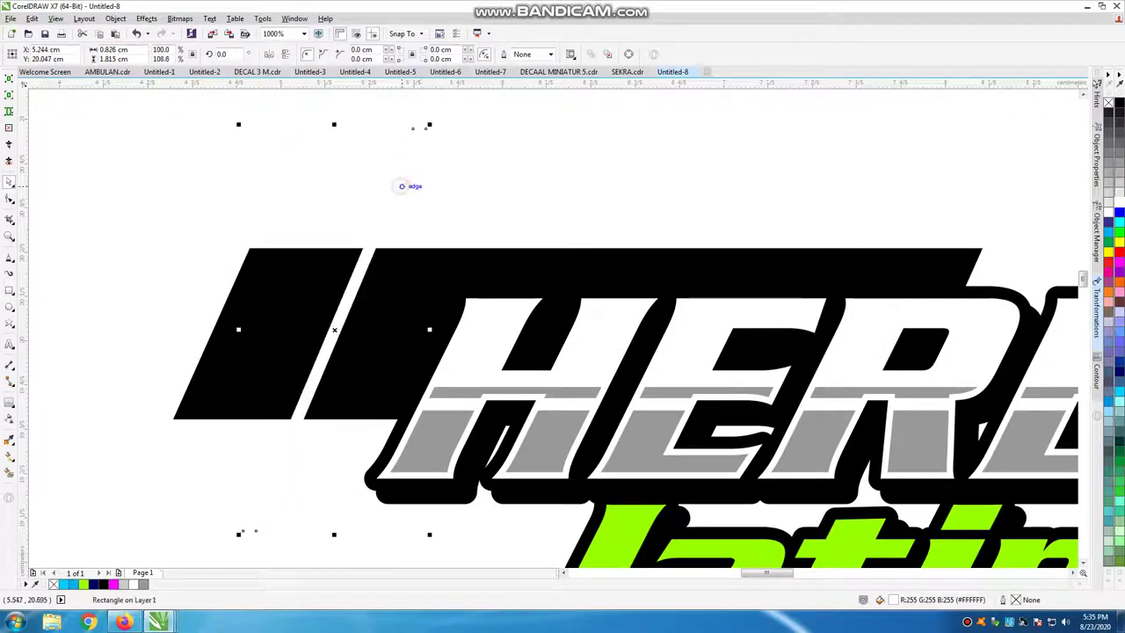
mouse_move(402, 185)
mouse_down()
mouse_move(312, 184)
mouse_move(379, 175)
mouse_move(360, 183)
mouse_move(400, 219)
mouse_up()
Duplicate the white stripe into three speed stripes and shift them slightly right
key(ctrl+r)
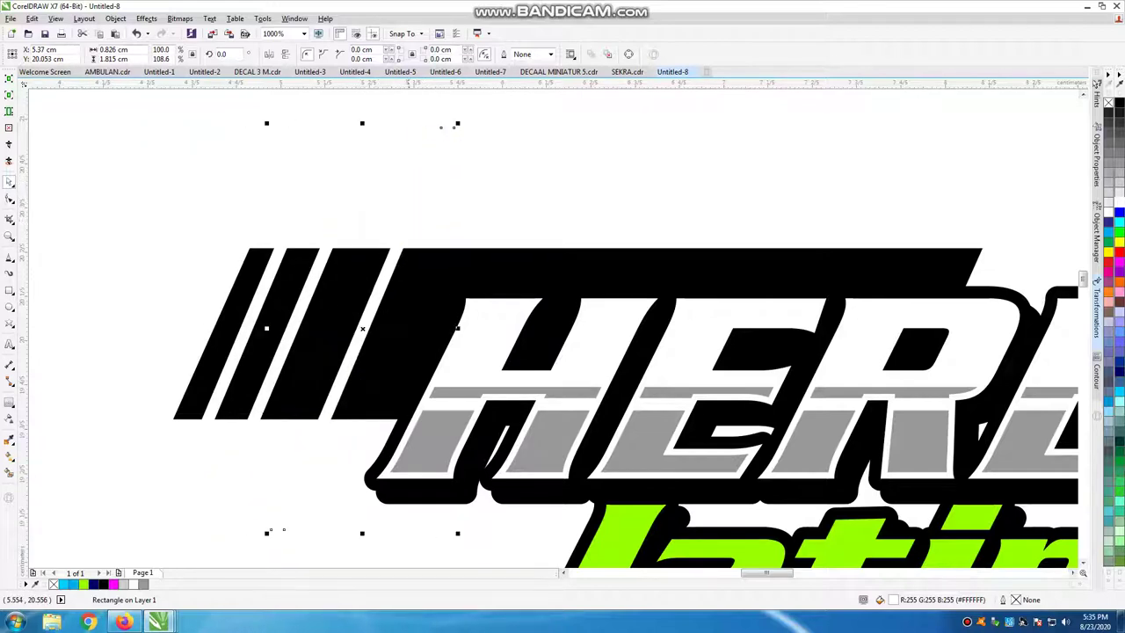
scroll(404, 218, down, 2)
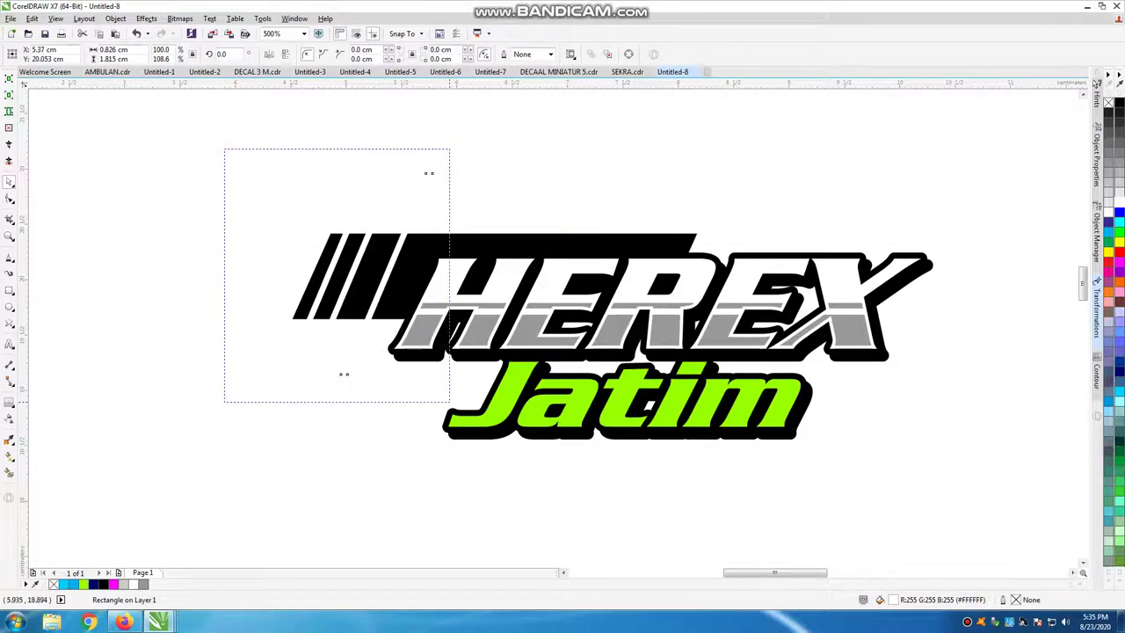
drag(224, 149, 430, 400)
scroll(387, 252, up, 1)
drag(375, 251, 397, 251)
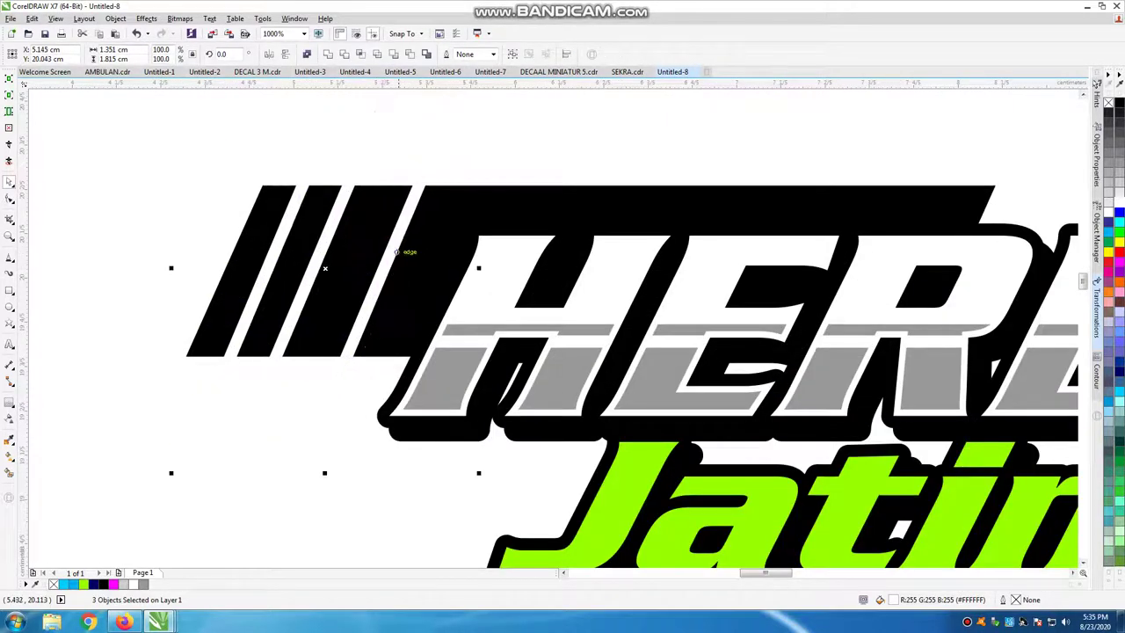
shift+click(444, 227)
scroll(336, 258, down, 2)
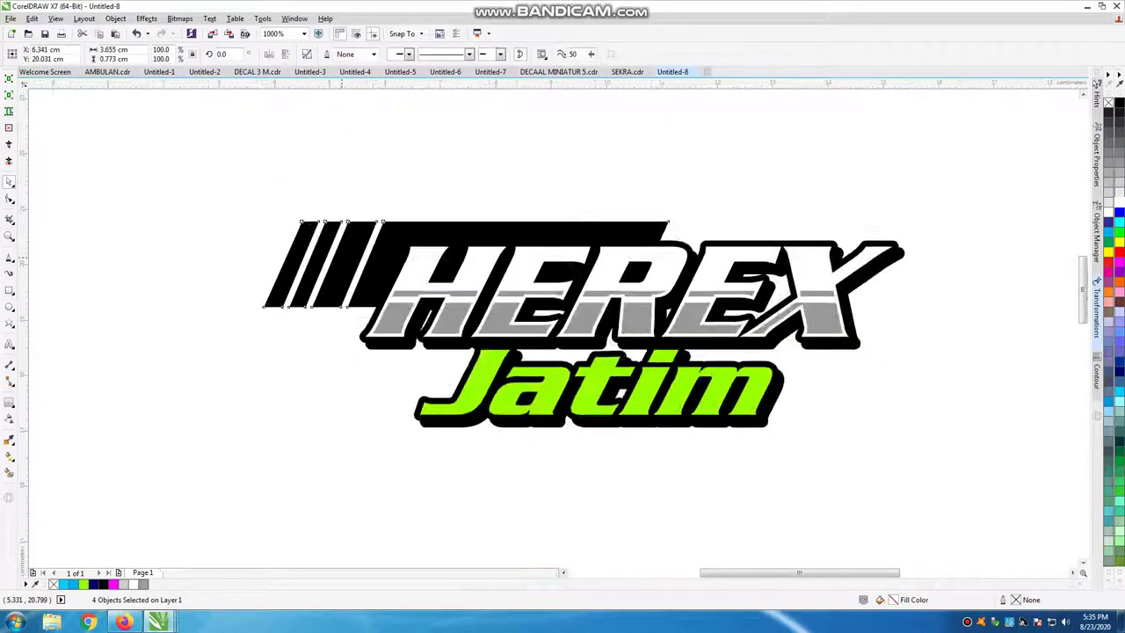
scroll(336, 258, down, 1)
scroll(335, 259, up, 1)
scroll(335, 258, up, 2)
drag(336, 259, 401, 275)
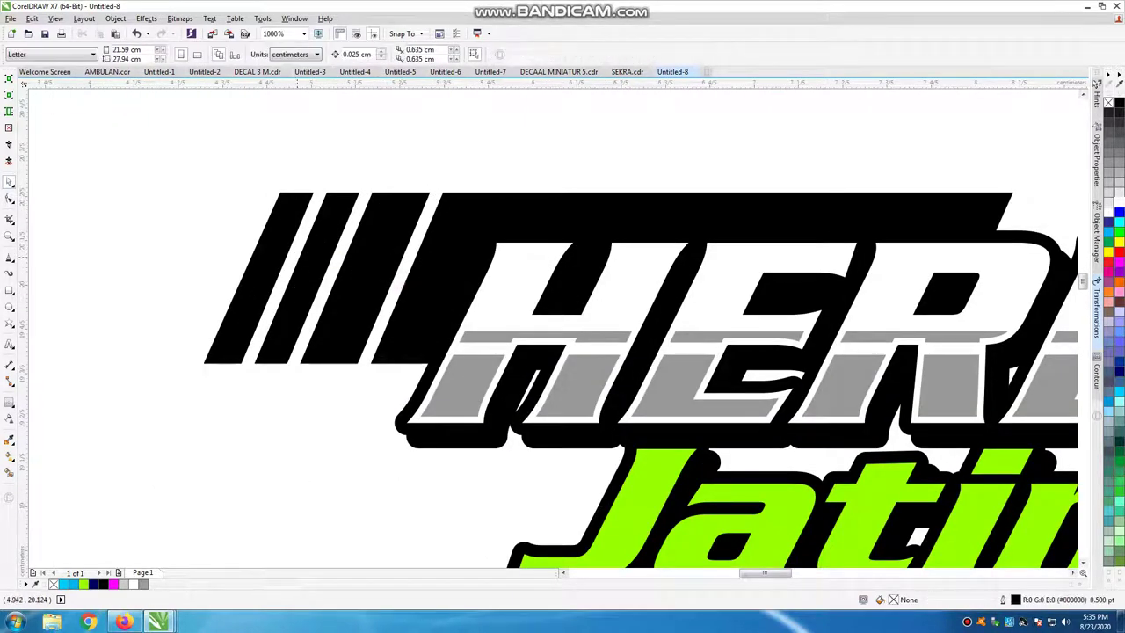
Skew the striped black bar so its top edge slants further right
click(400, 275)
scroll(401, 275, down, 2)
scroll(477, 260, down, 2)
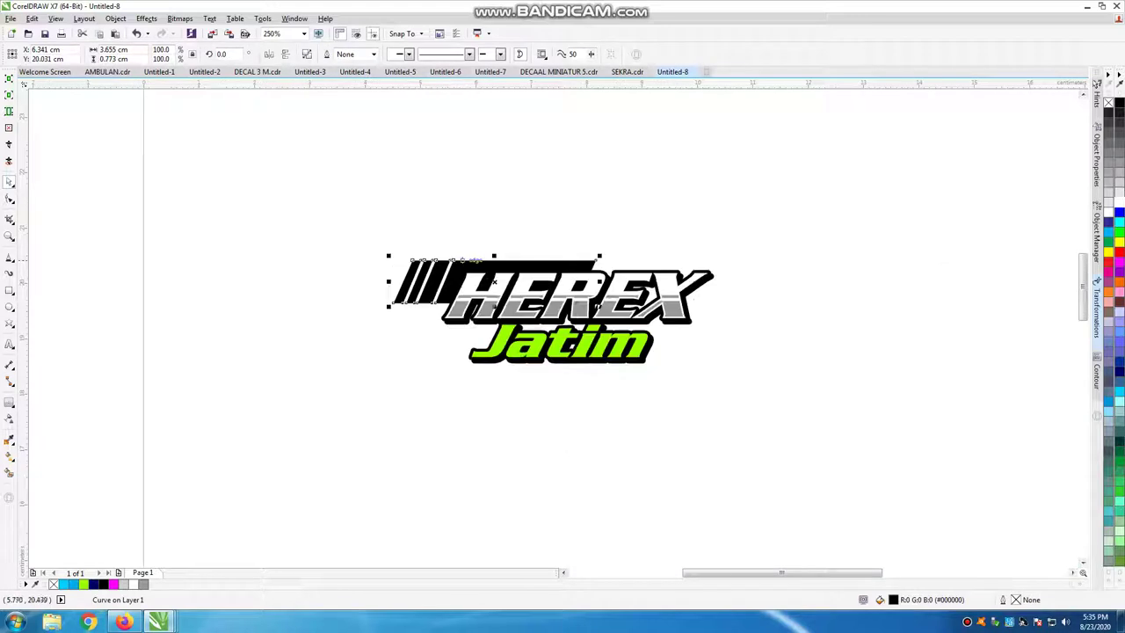
scroll(507, 262, up, 2)
click(515, 274)
drag(519, 258, 527, 258)
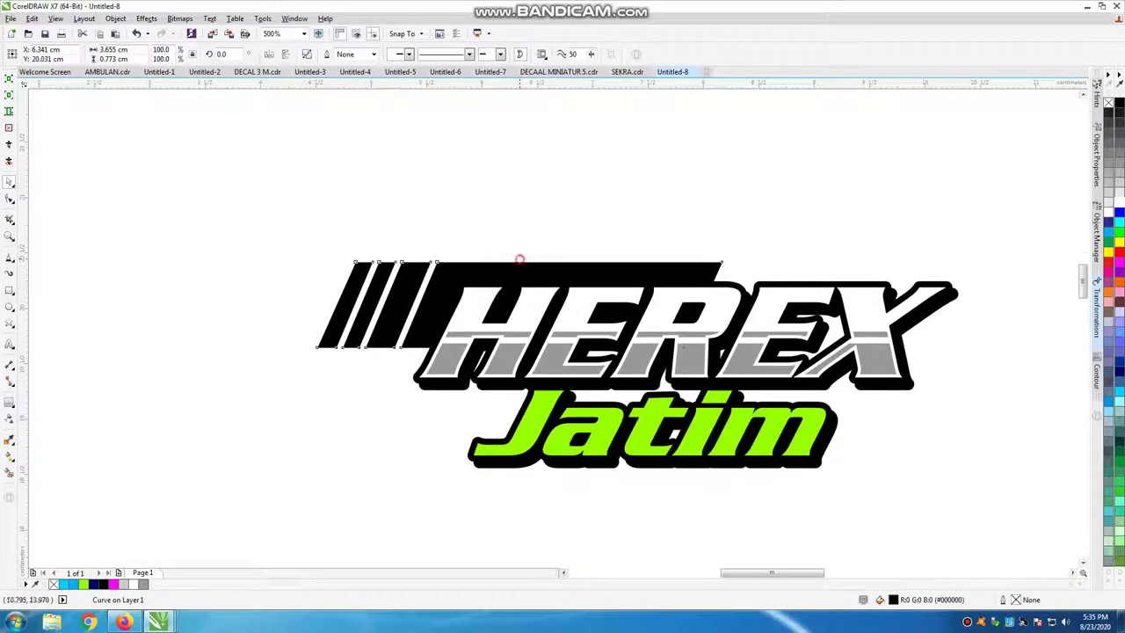
click(523, 258)
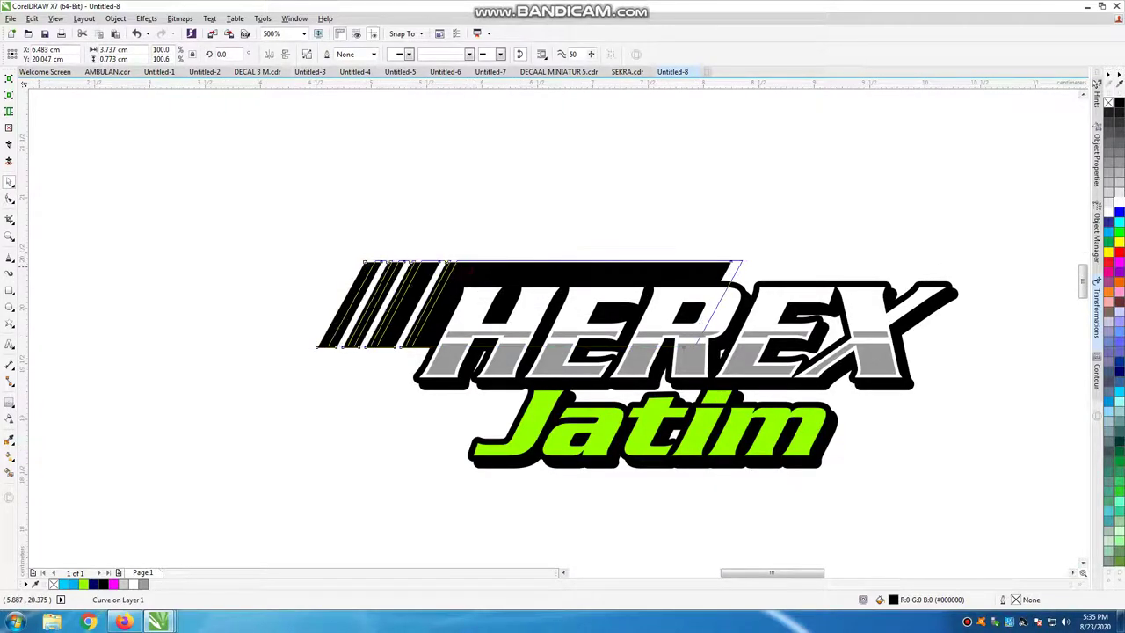
scroll(513, 272, down, 2)
Move the stripe copy under Jatim, rotate it 180° and mirror it so the stripes sit on the right
drag(509, 267, 573, 306)
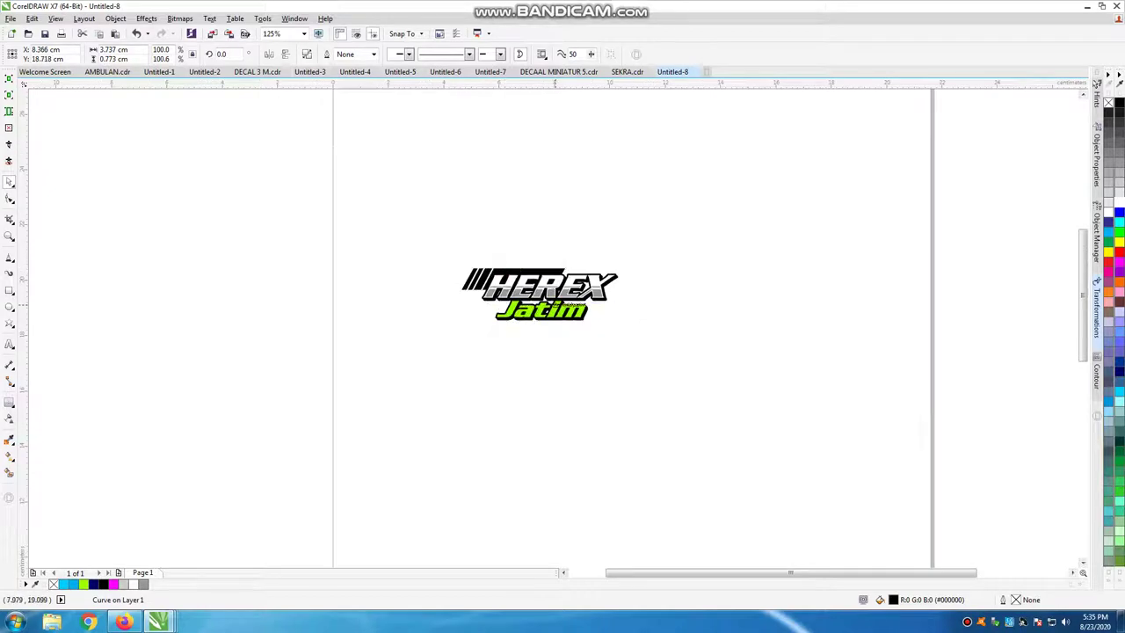
scroll(573, 306, up, 2)
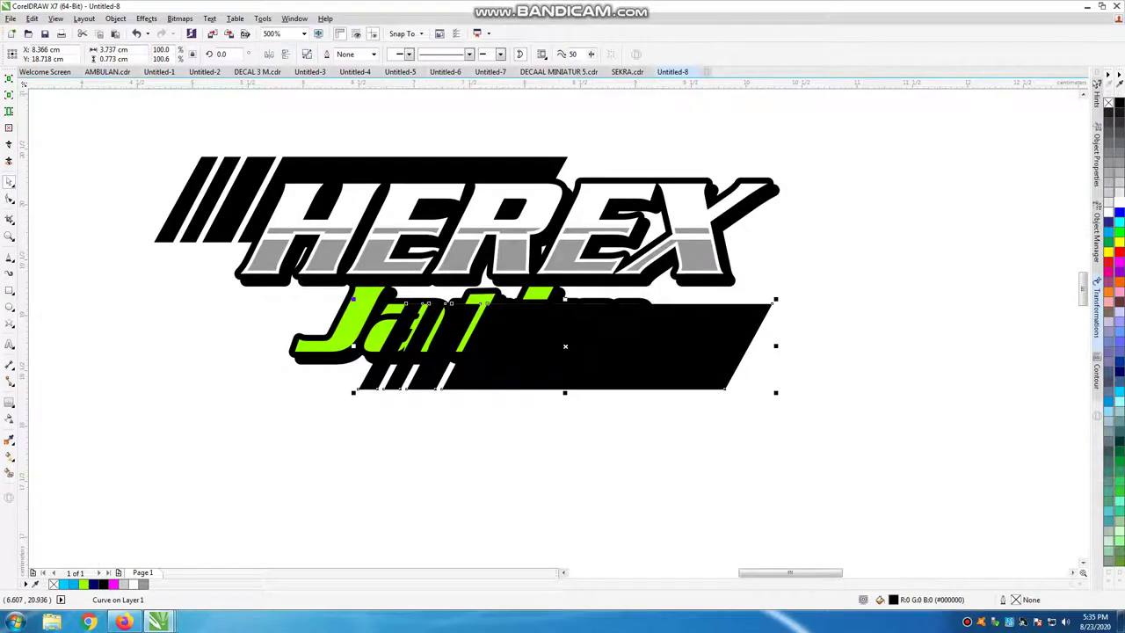
text(180)
key(Return)
click(285, 53)
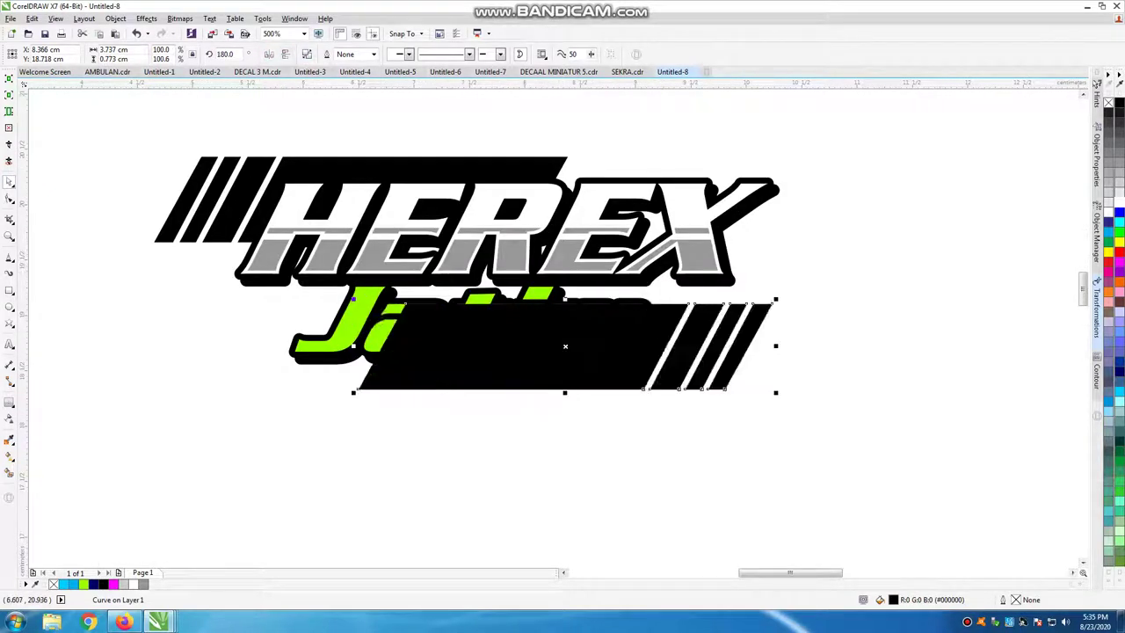
click(269, 54)
click(285, 54)
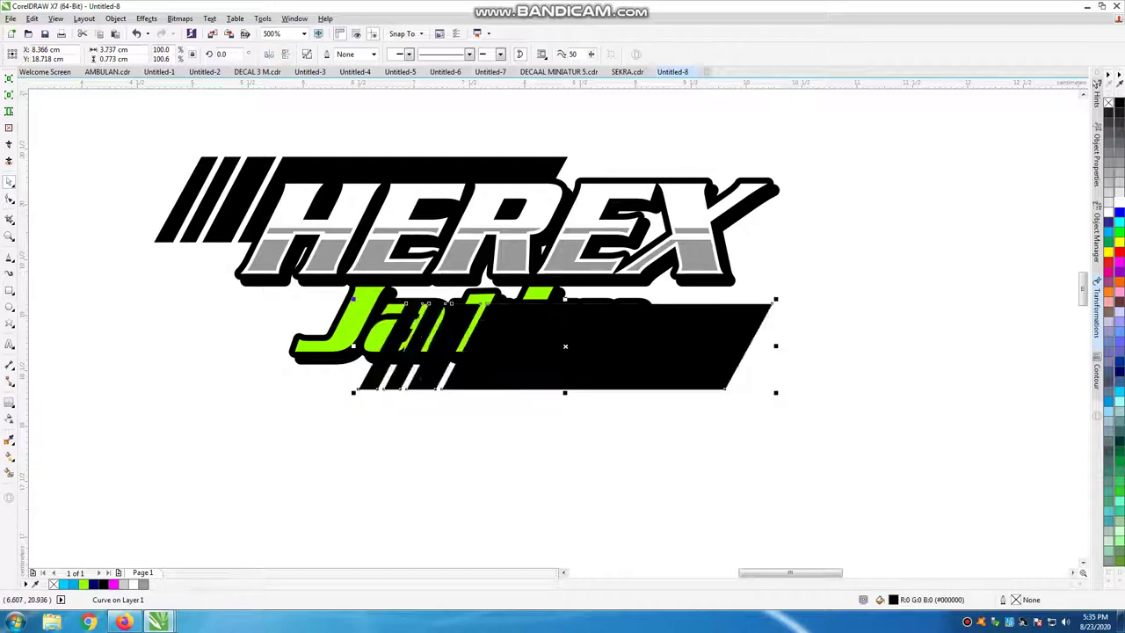
click(269, 54)
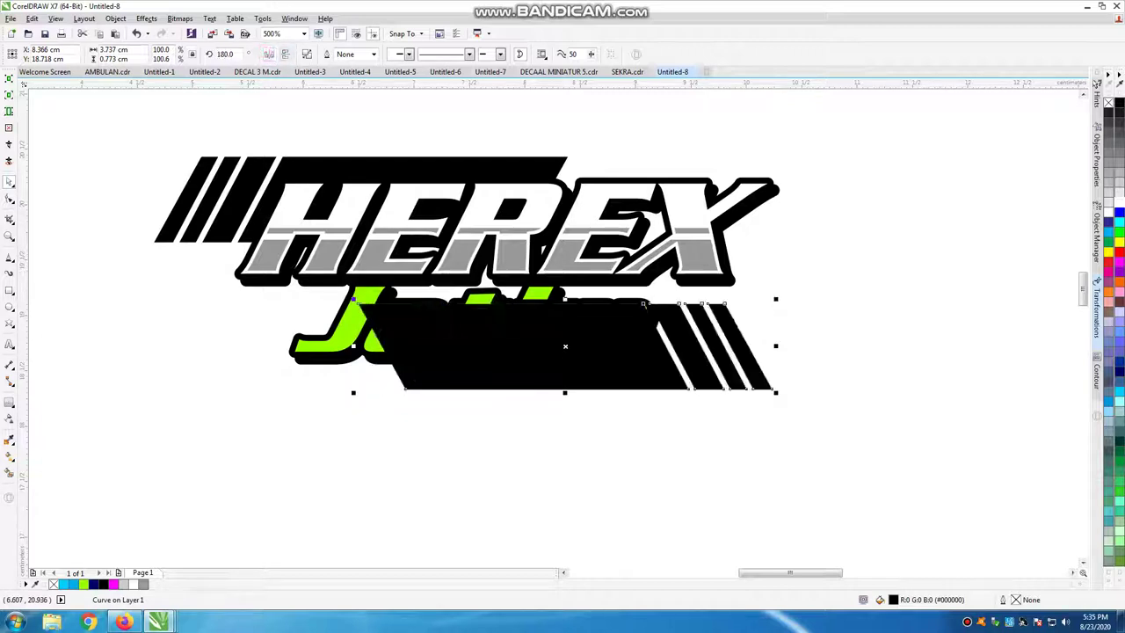
click(284, 53)
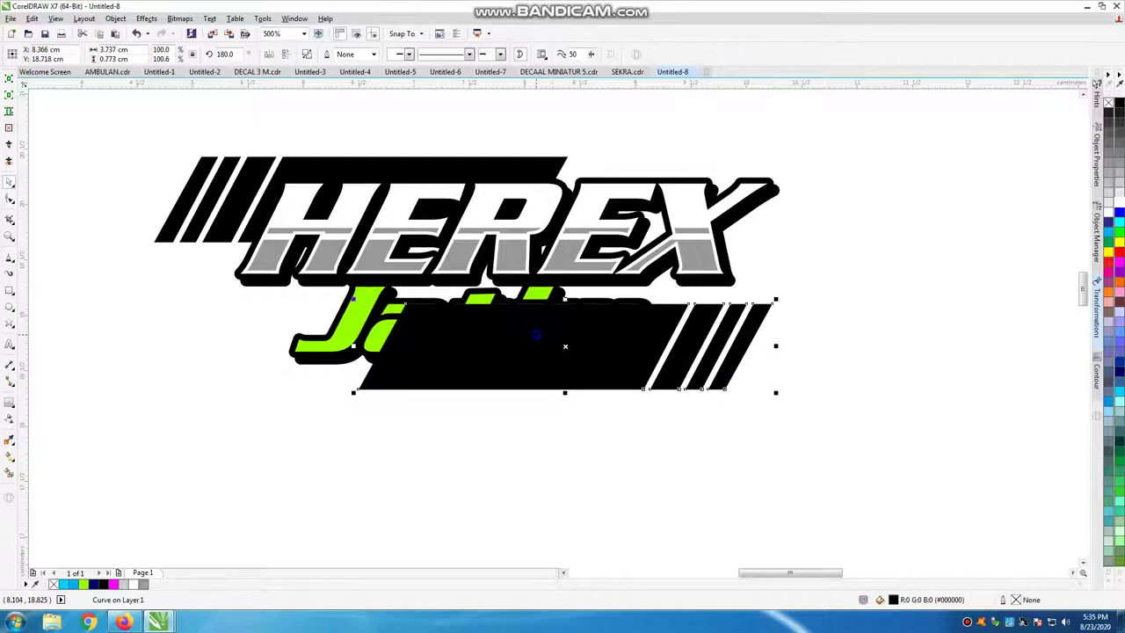
Send the striped bar to the back of the layer, behind the lime Jatim text
right_click(536, 334)
mouse_move(567, 204)
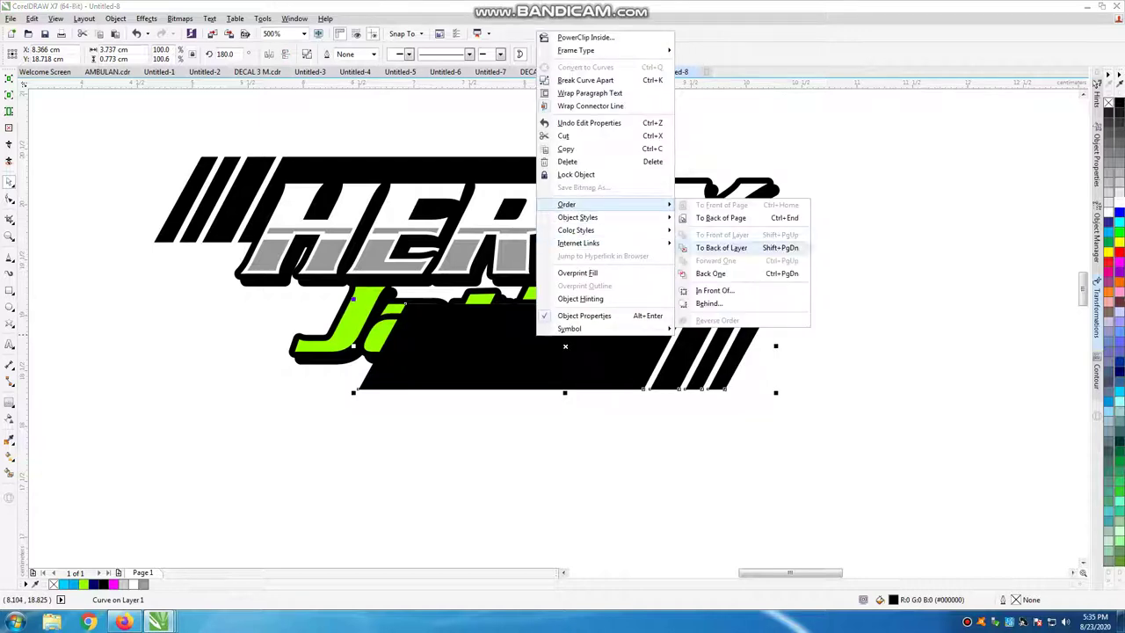
click(720, 247)
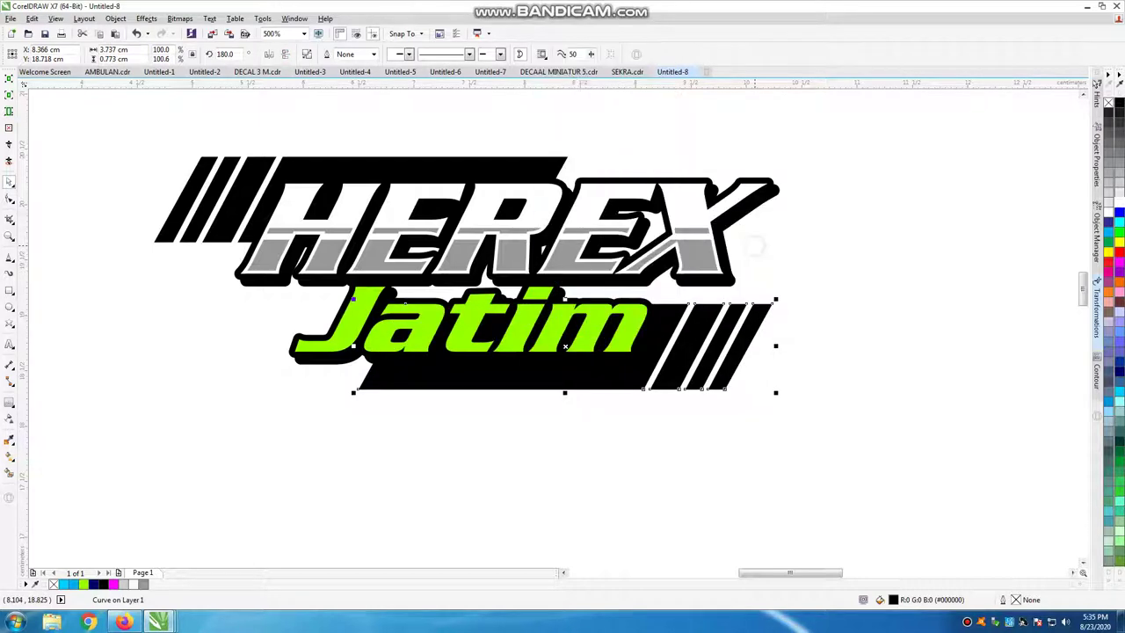
scroll(694, 352, up, 2)
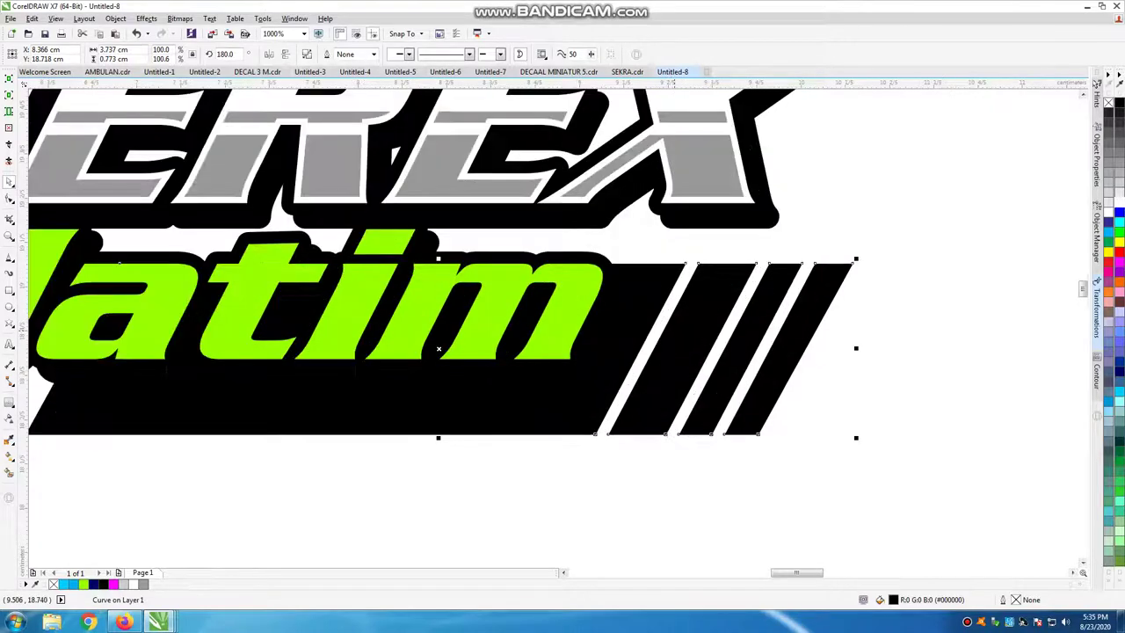
scroll(856, 196, down, 4)
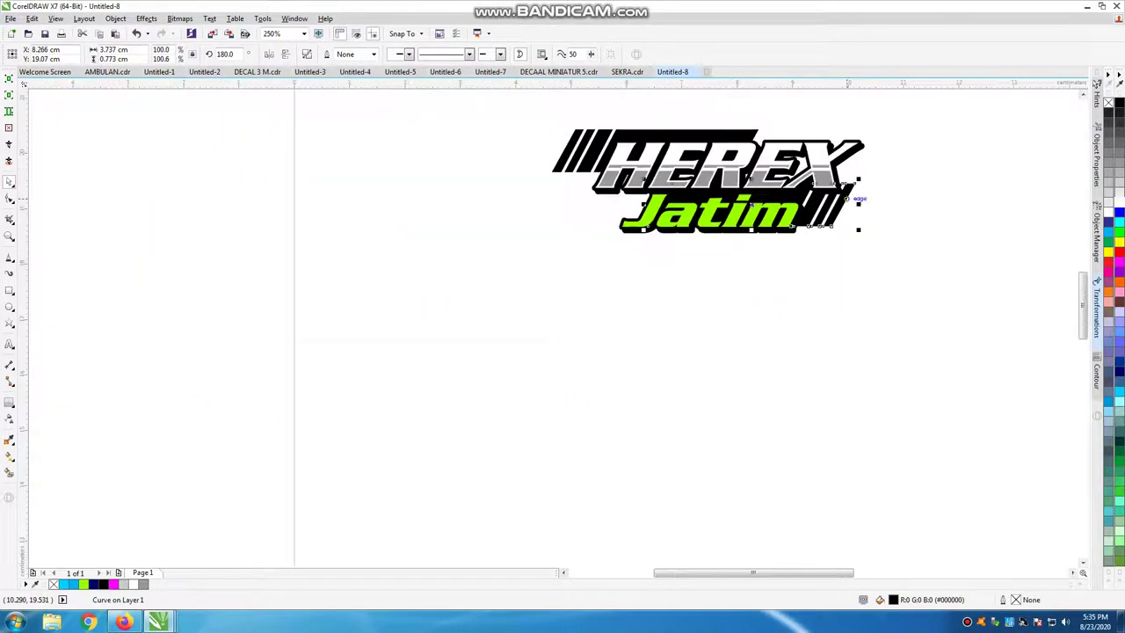
scroll(857, 195, up, 2)
Shift the lower striped bar down-left and nudge it into place under Jatim
drag(849, 195, 826, 225)
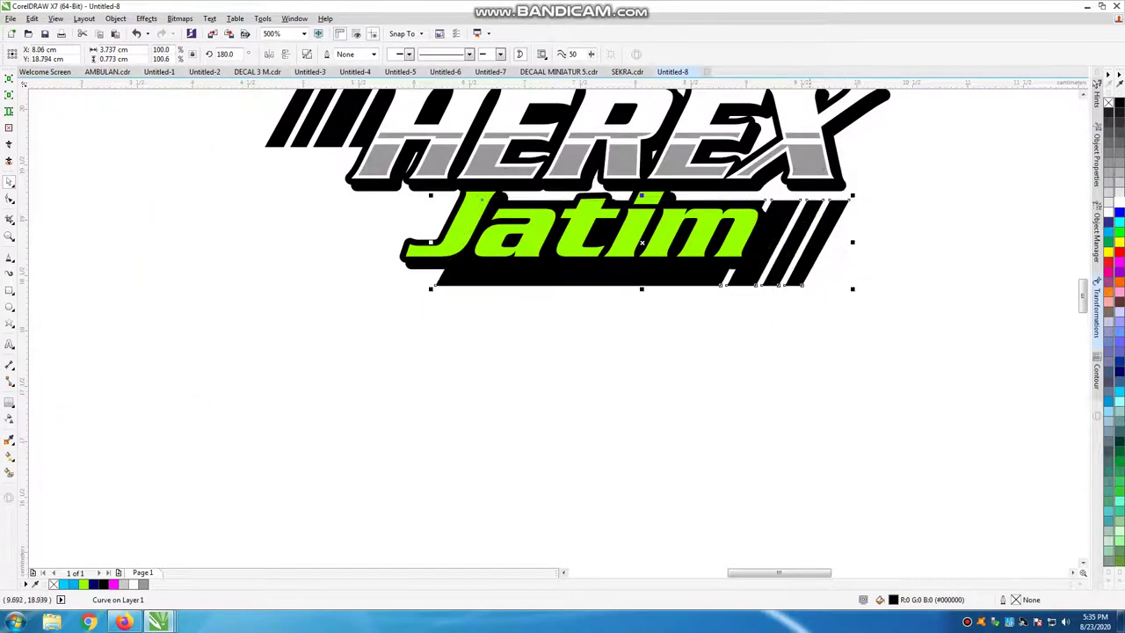
scroll(421, 316, down, 4)
scroll(490, 274, up, 2)
scroll(470, 299, up, 2)
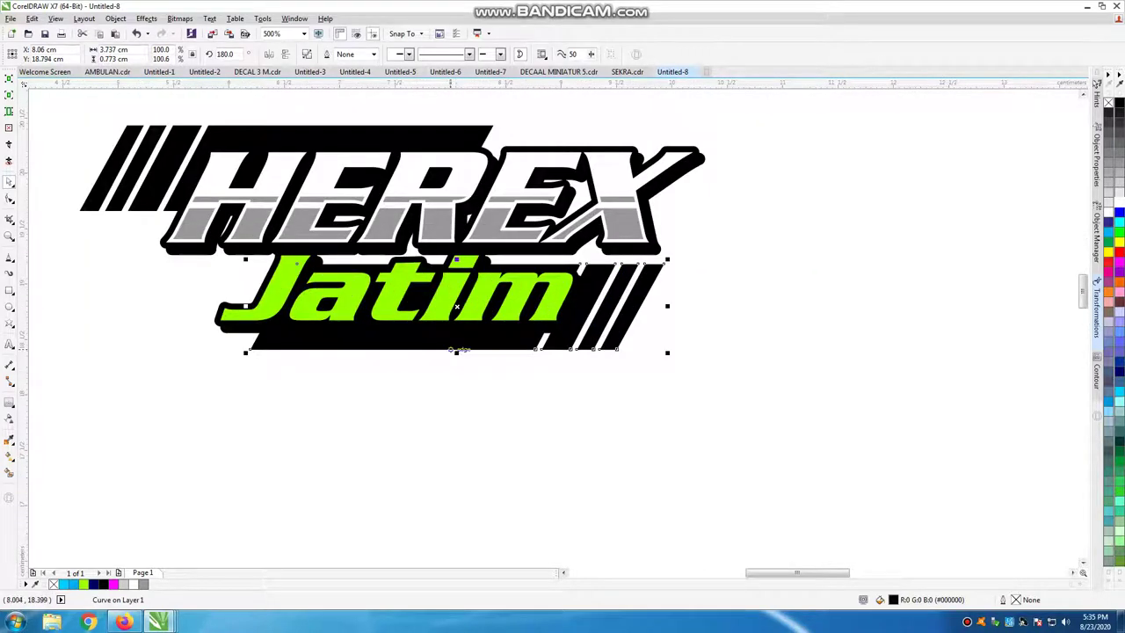
drag(450, 350, 445, 346)
scroll(636, 290, down, 2)
scroll(636, 290, up, 2)
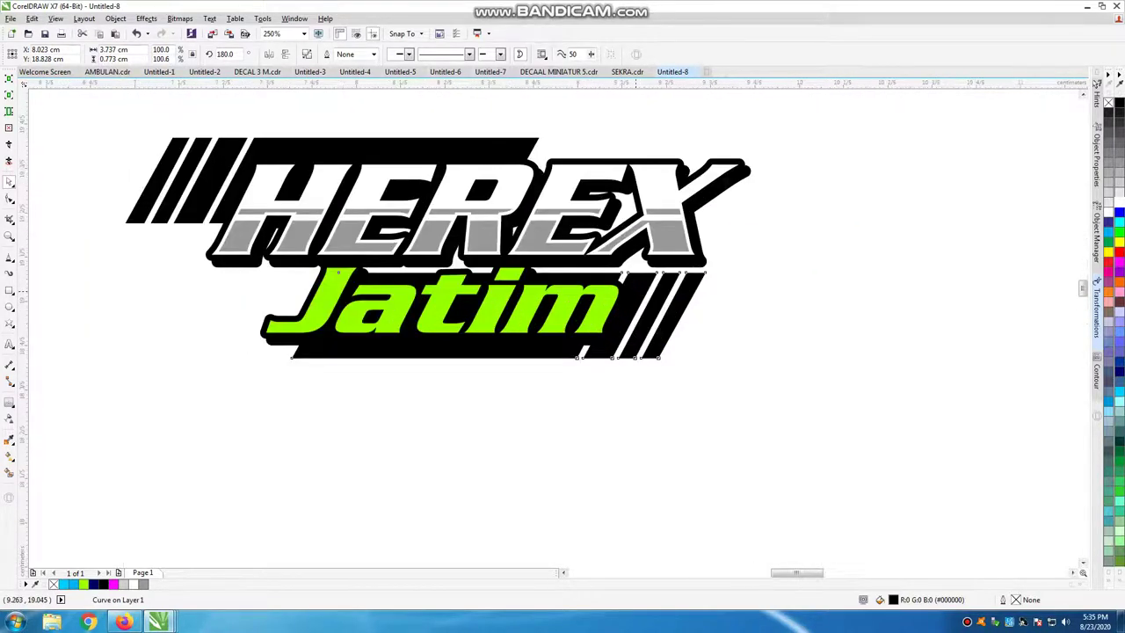
scroll(633, 289, up, 2)
scroll(514, 334, down, 3)
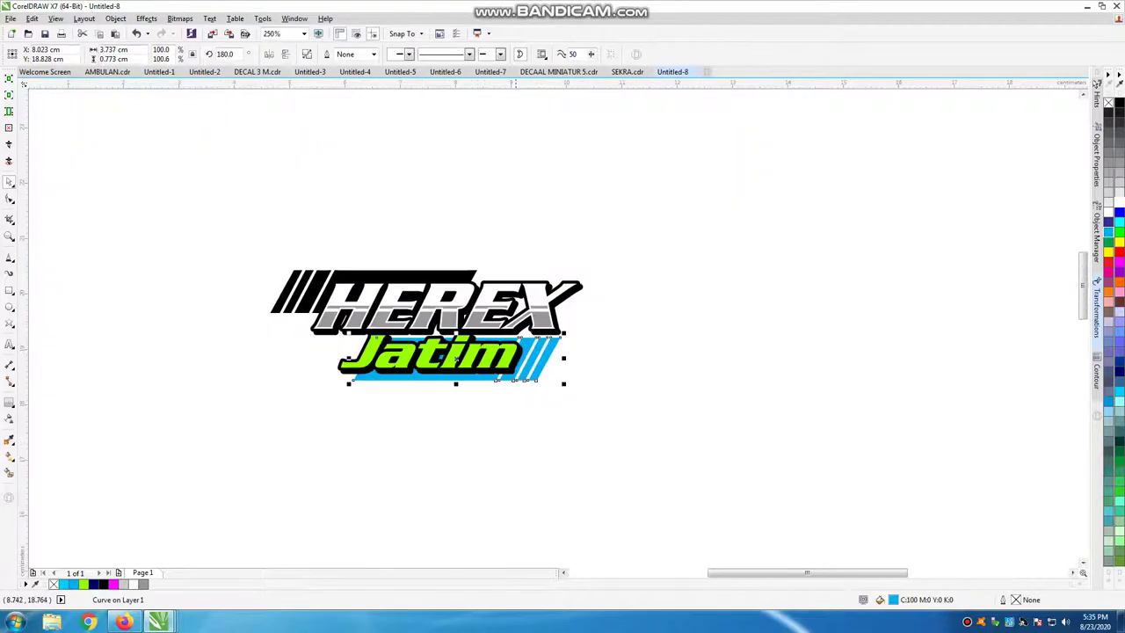
scroll(515, 335, up, 3)
Fill the lower striped bar black and select the logo's outer outline curve for contouring
click(515, 334)
scroll(545, 321, down, 2)
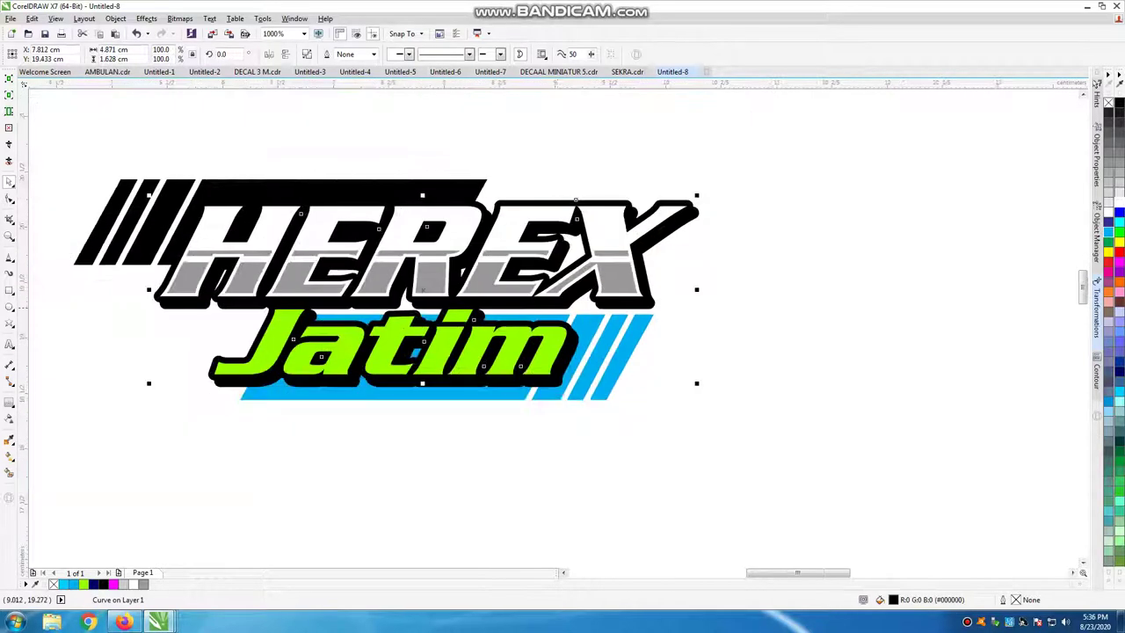
key(Tab)
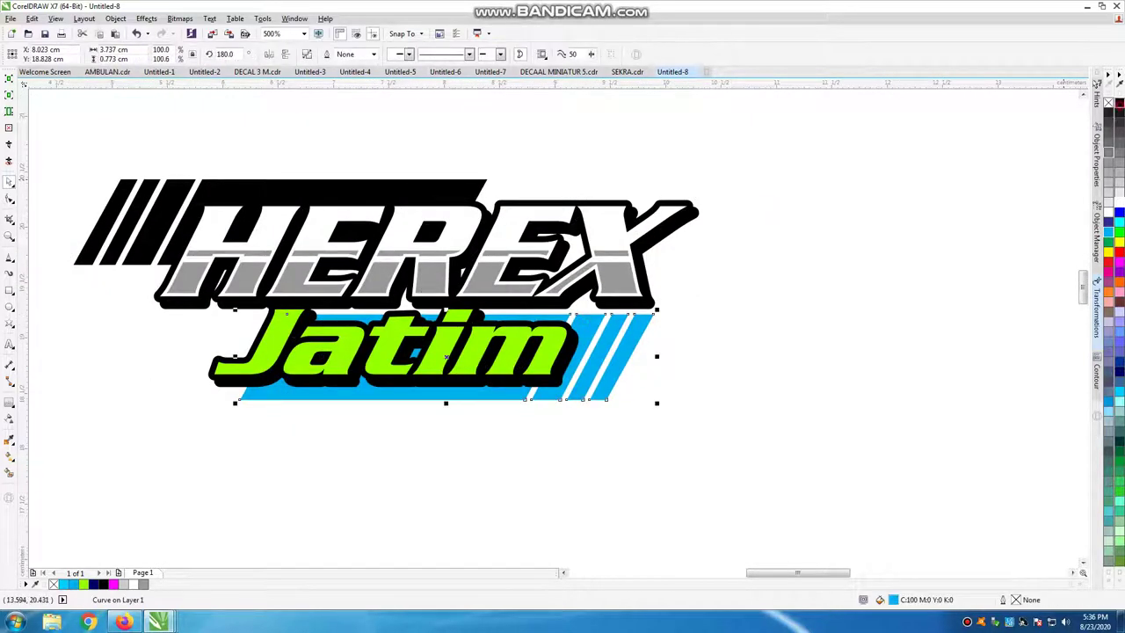
click(1119, 104)
click(731, 256)
click(571, 239)
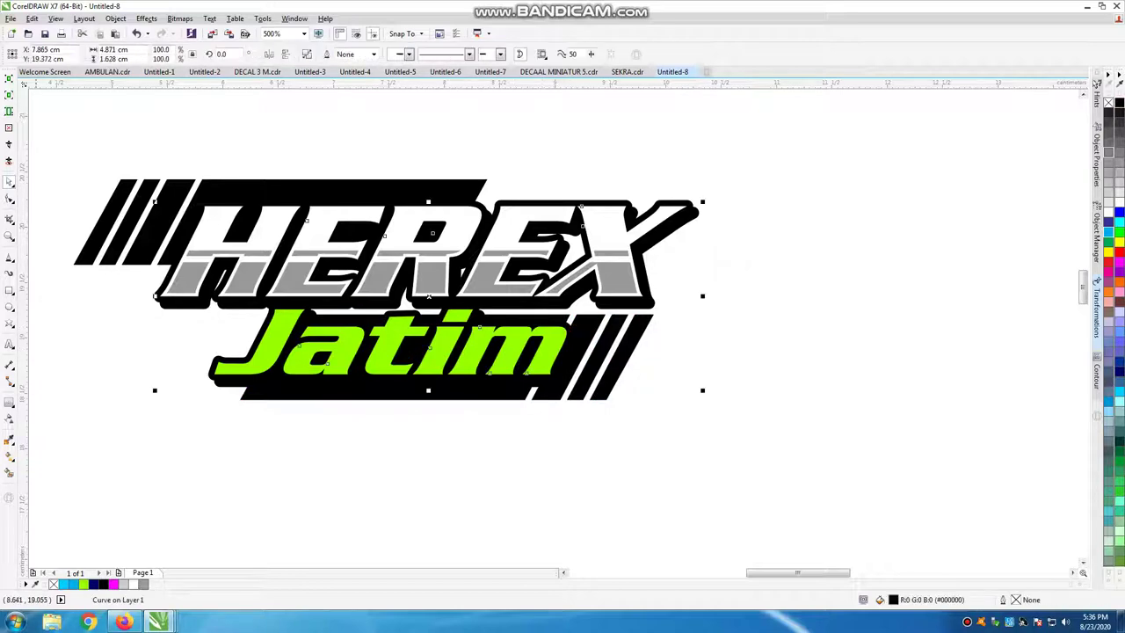
click(10, 401)
Try a red contour around the logo outline, then remove it and undo test moves
scroll(147, 303, up, 2)
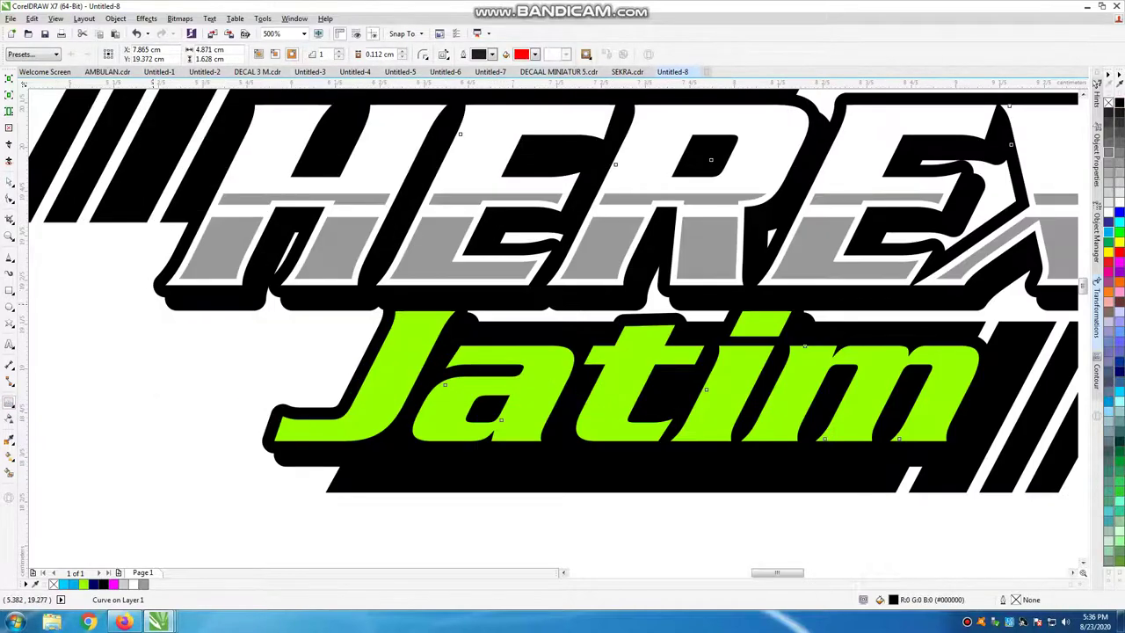
drag(151, 290, 1000, 320)
drag(1004, 106, 1001, 106)
scroll(654, 308, down, 3)
scroll(359, 200, up, 2)
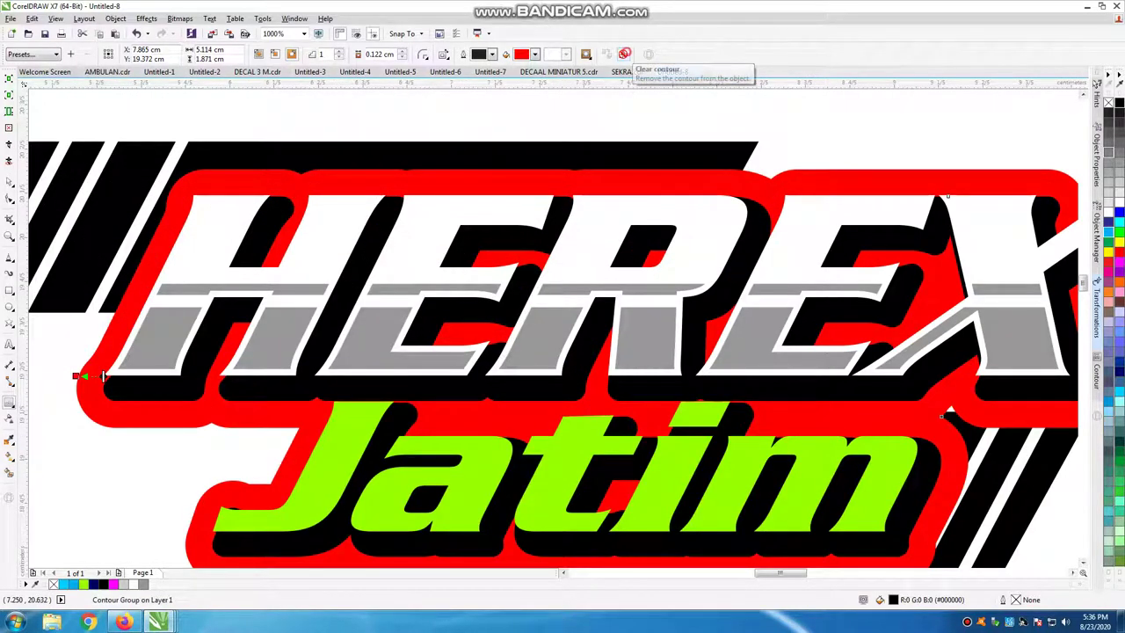
click(623, 53)
drag(99, 380, 88, 367)
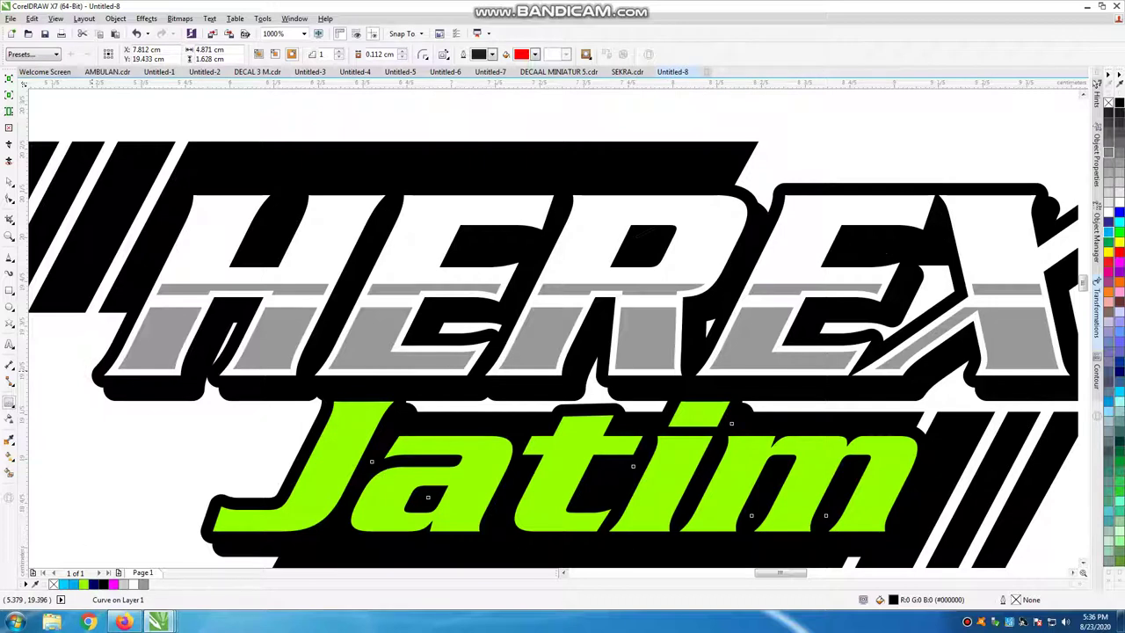
key(ctrl+a)
key(ctrl+z)
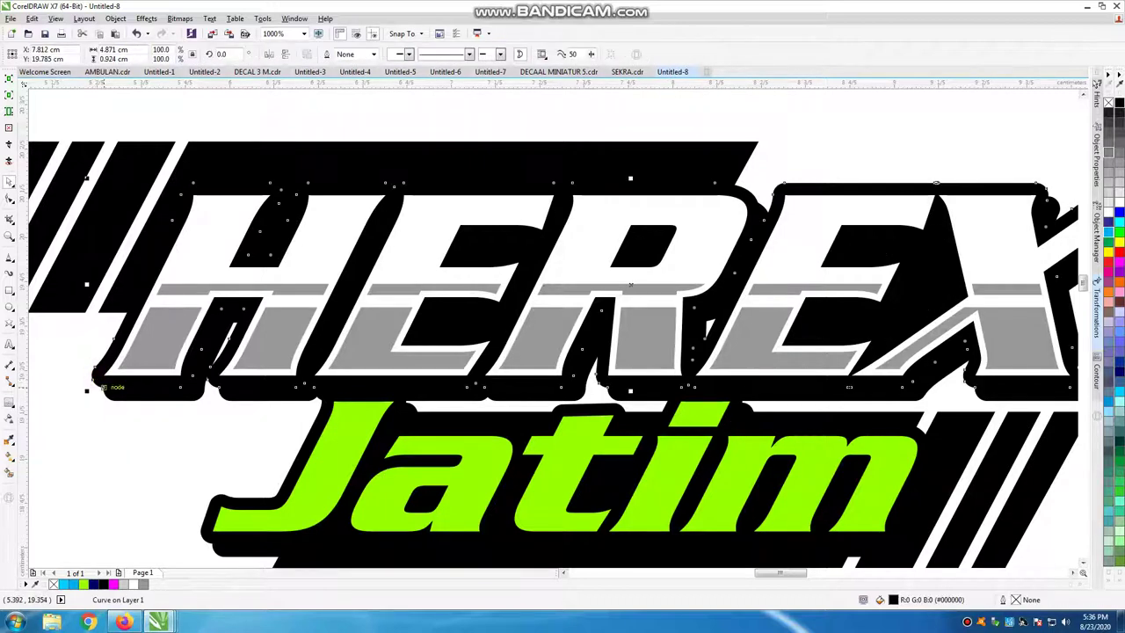
drag(123, 397, 122, 410)
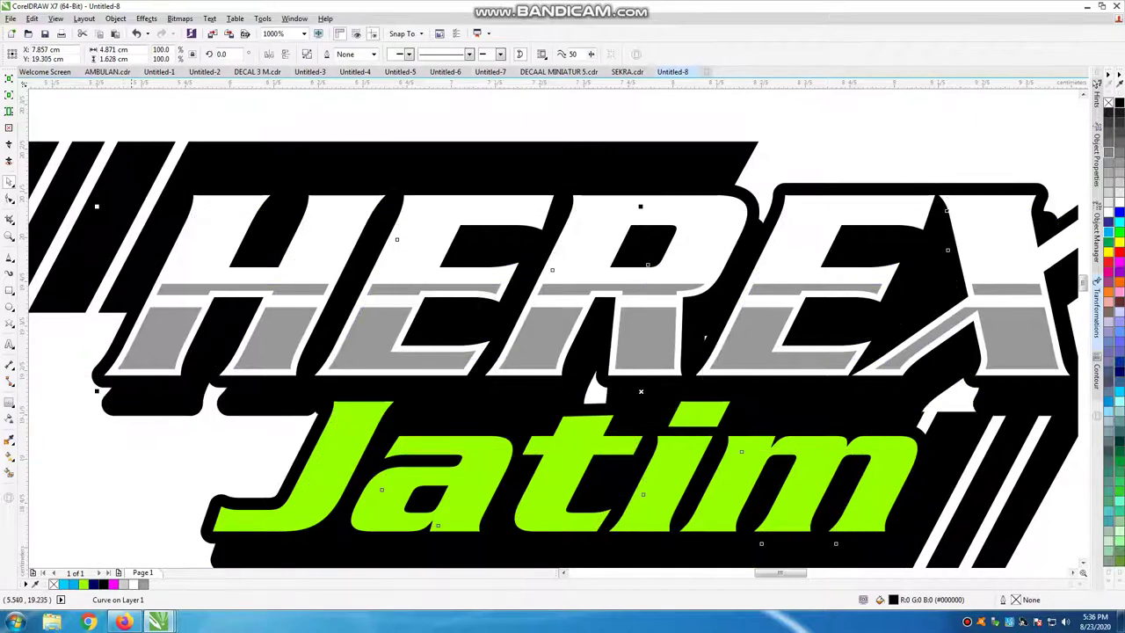
key(ctrl+z)
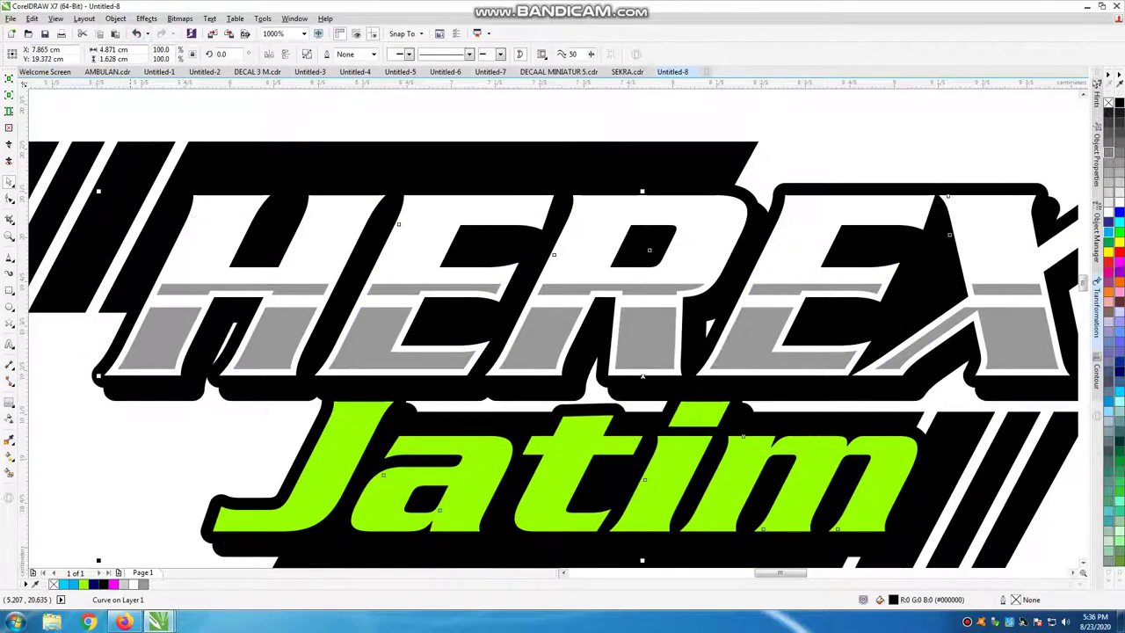
Combine the two outline shapes, add a red outer contour, break it apart and select the band
scroll(79, 413, up, 2)
shift+click(84, 331)
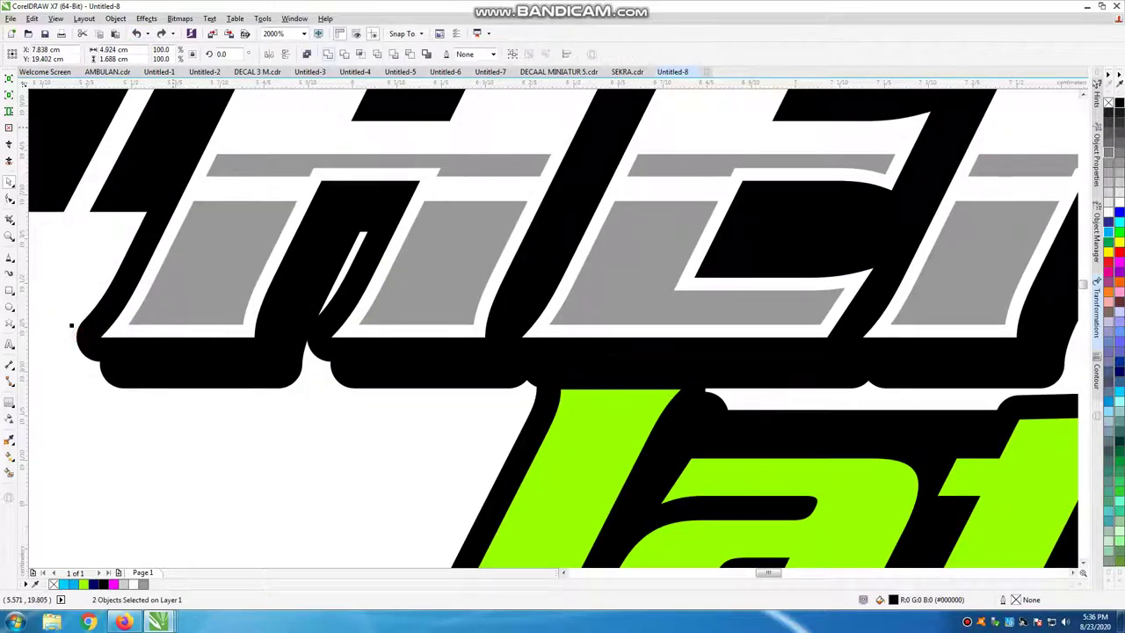
key(ctrl+l)
click(9, 402)
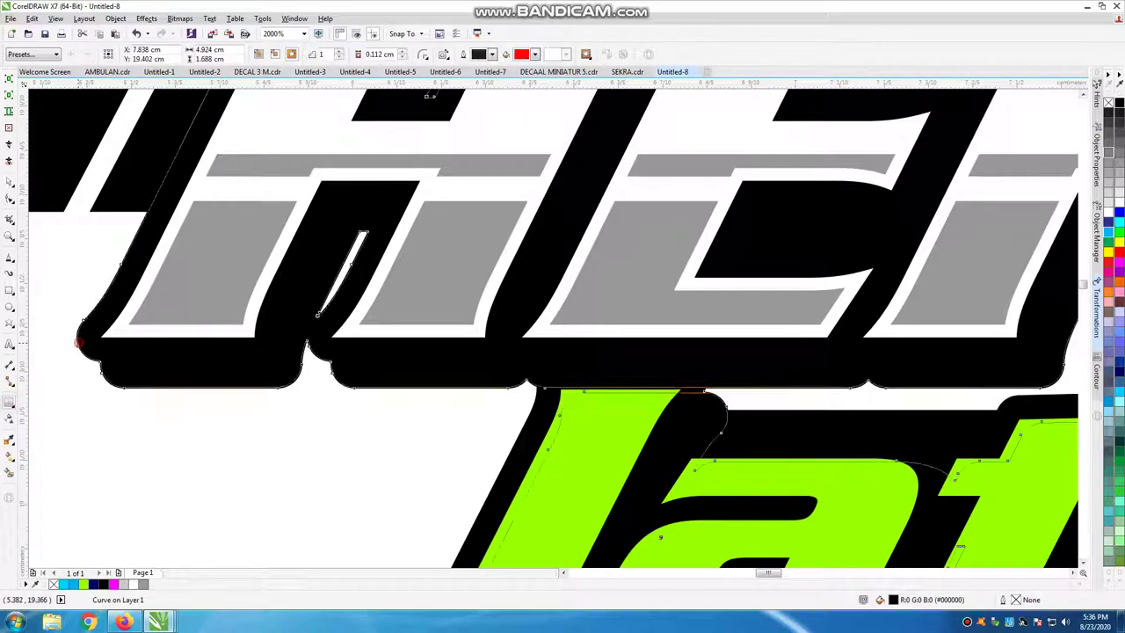
drag(79, 343, 63, 321)
scroll(280, 264, down, 4)
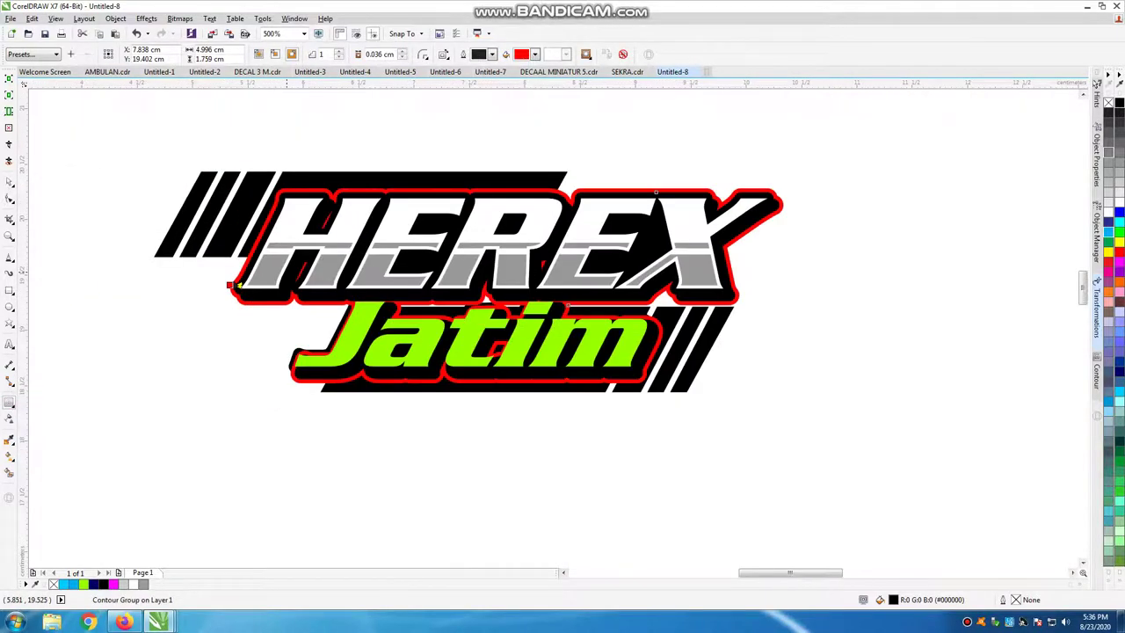
key(ctrl+k)
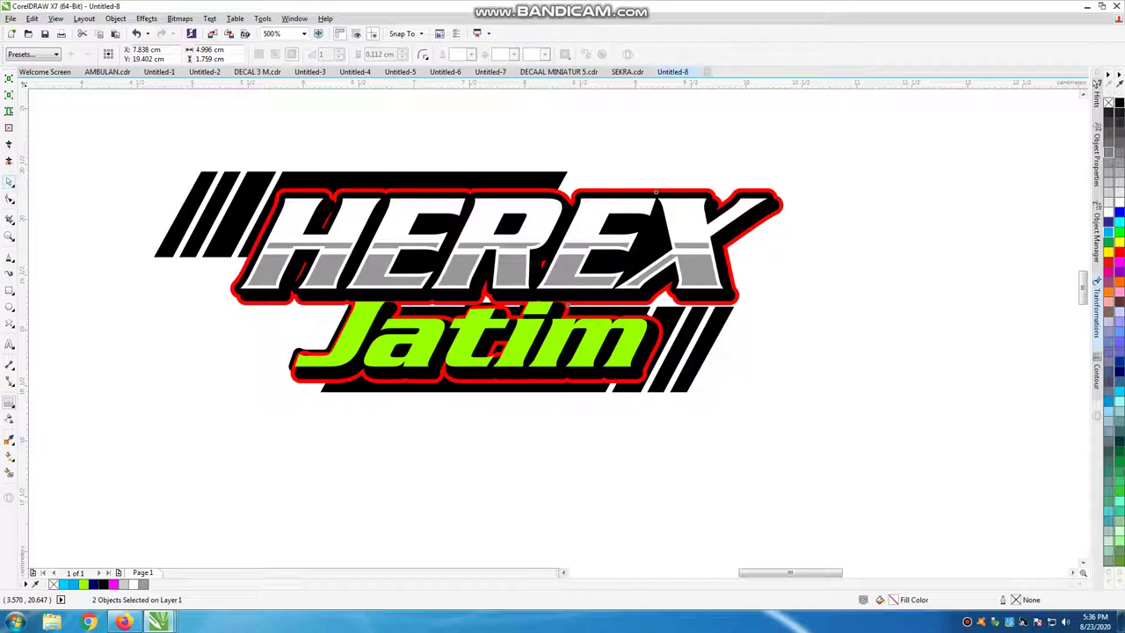
click(9, 181)
key(Escape)
scroll(233, 281, up, 1)
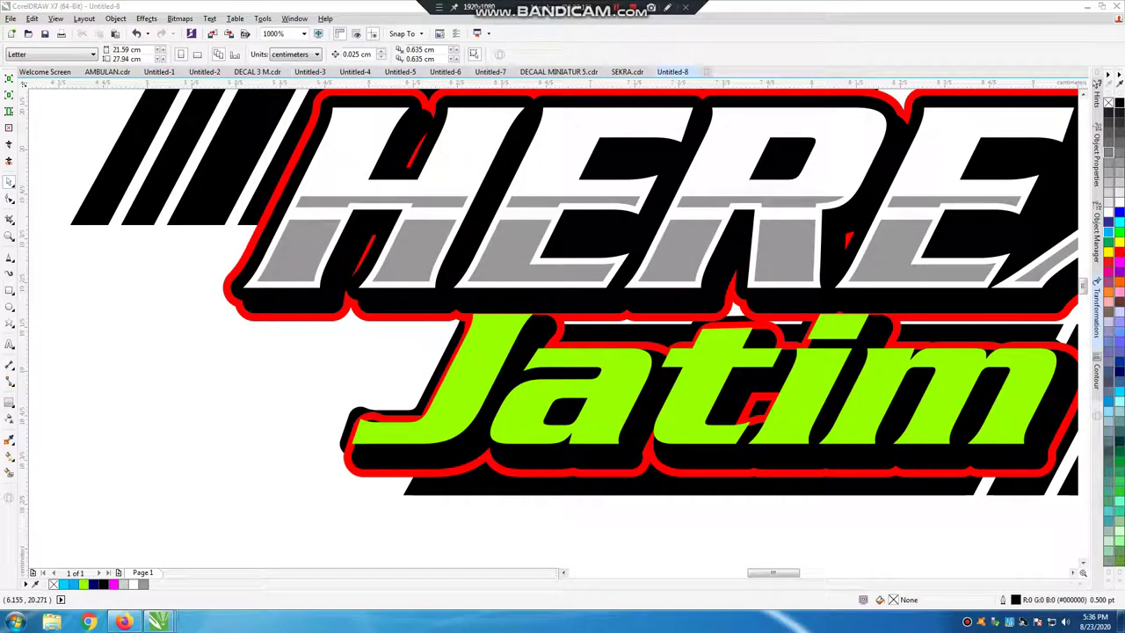
click(227, 290)
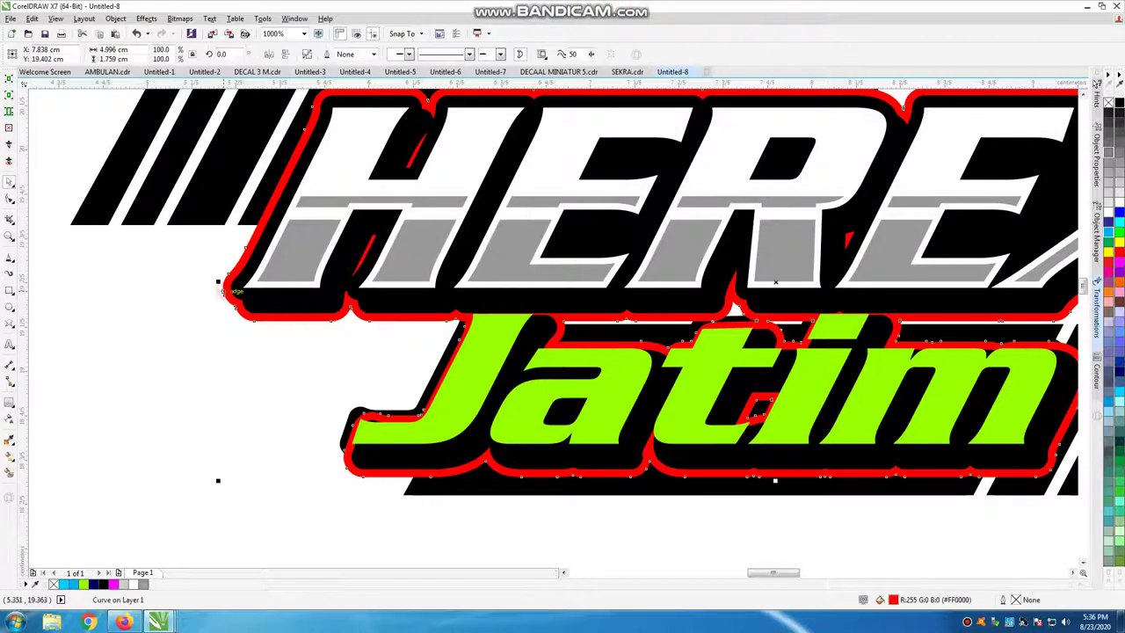
scroll(236, 468, down, 1)
Stretch the eight-object Jatim group slightly taller, to about 105% height
scroll(236, 468, down, 1)
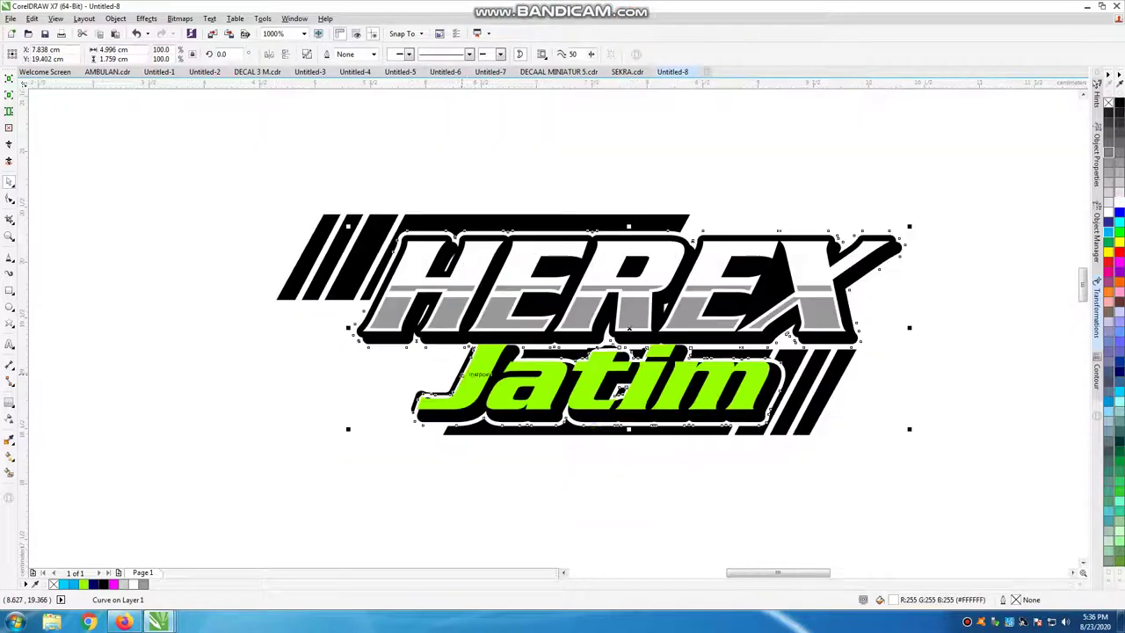
scroll(236, 468, down, 1)
drag(225, 483, 665, 343)
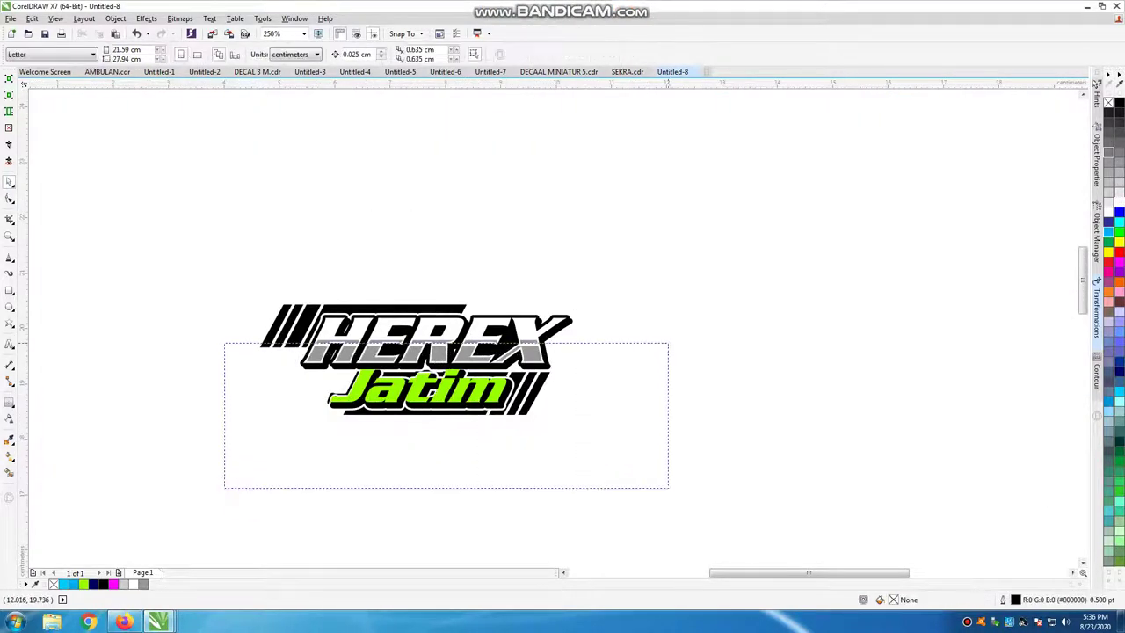
scroll(443, 423, up, 1)
scroll(517, 411, up, 2)
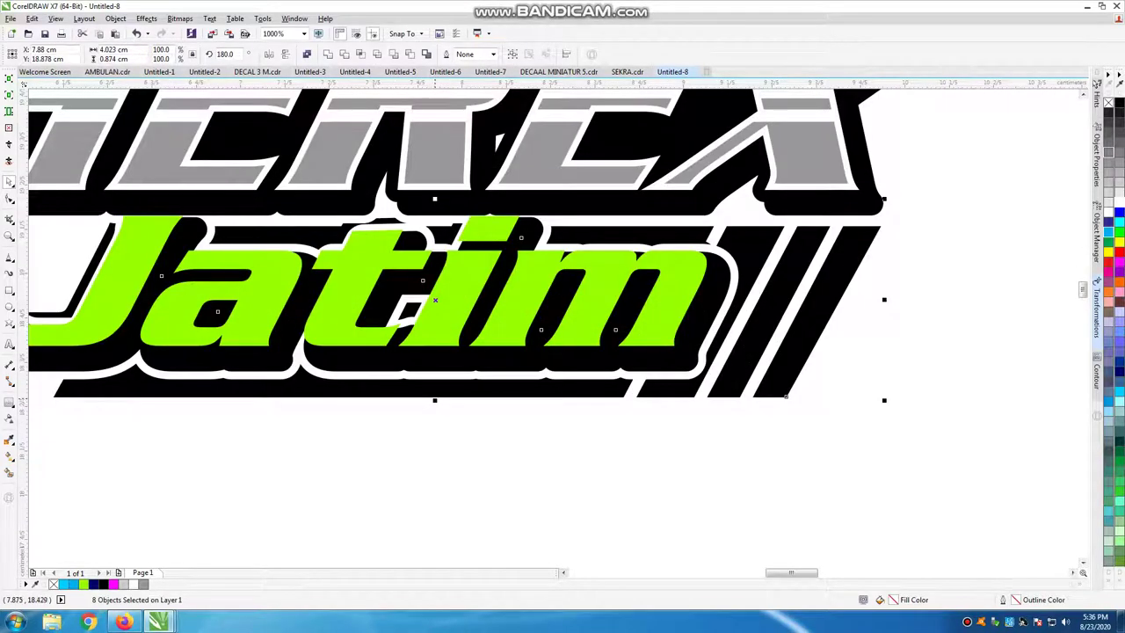
drag(434, 400, 434, 419)
scroll(540, 349, down, 1)
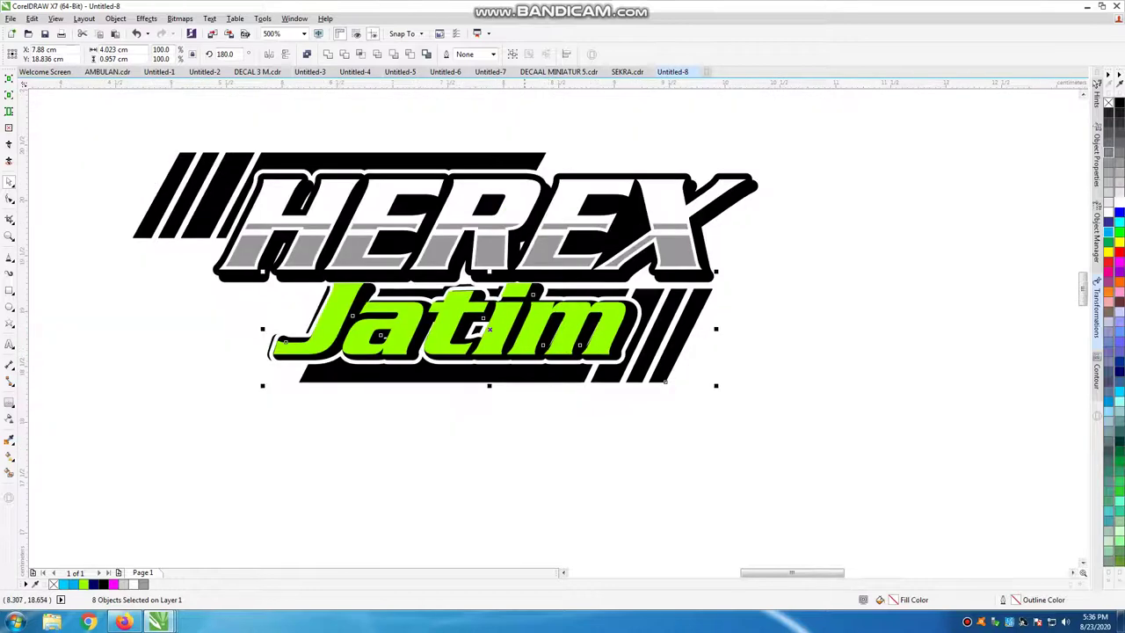
click(483, 478)
Nudge the green Jatim letters slightly into place, then select the black stripe shape behind them
click(457, 334)
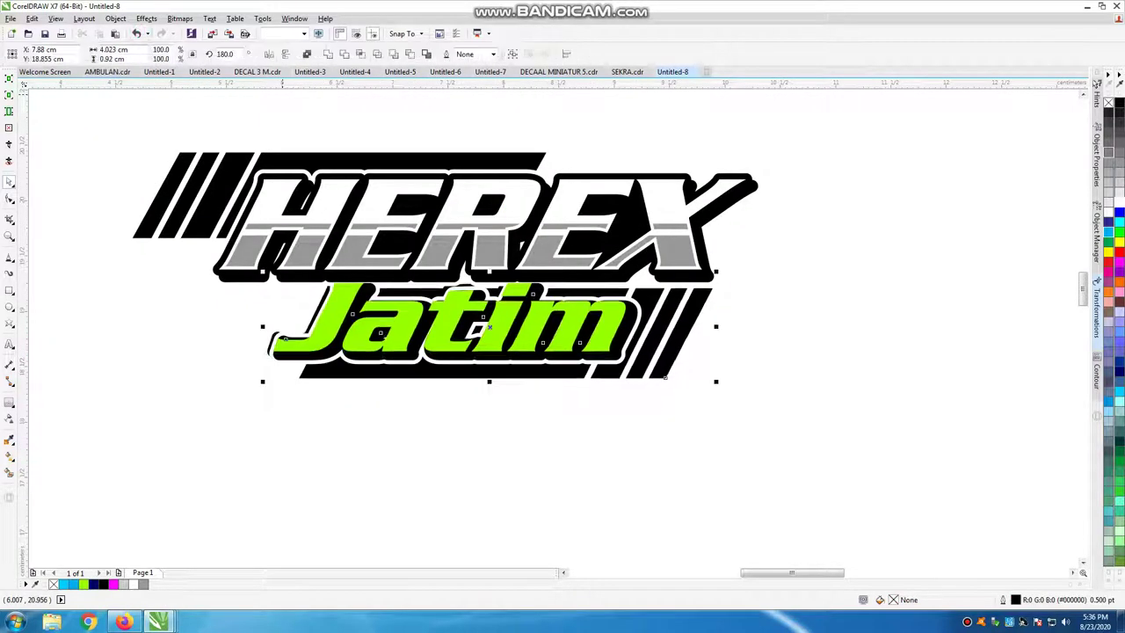
click(625, 413)
scroll(667, 334, down, 1)
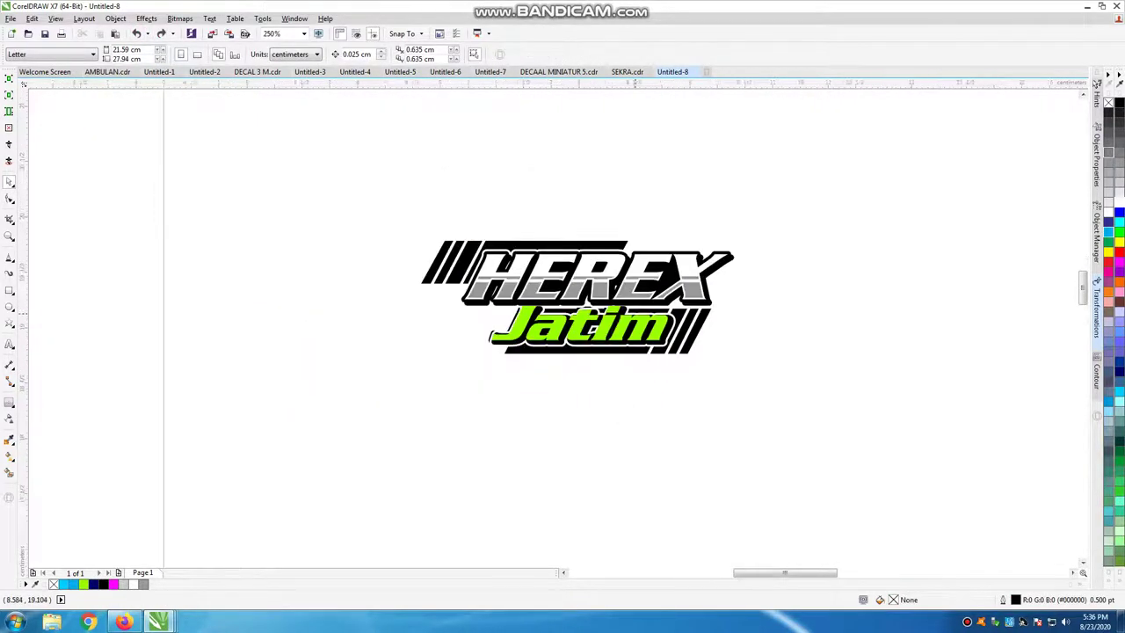
scroll(615, 316, up, 2)
click(576, 309)
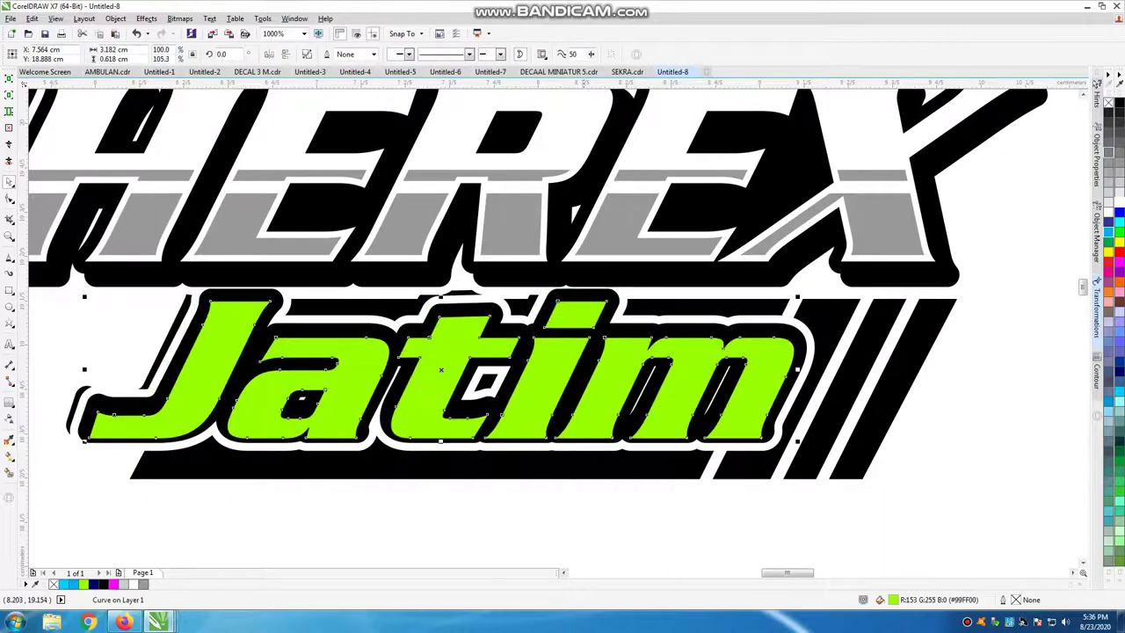
drag(583, 318, 585, 310)
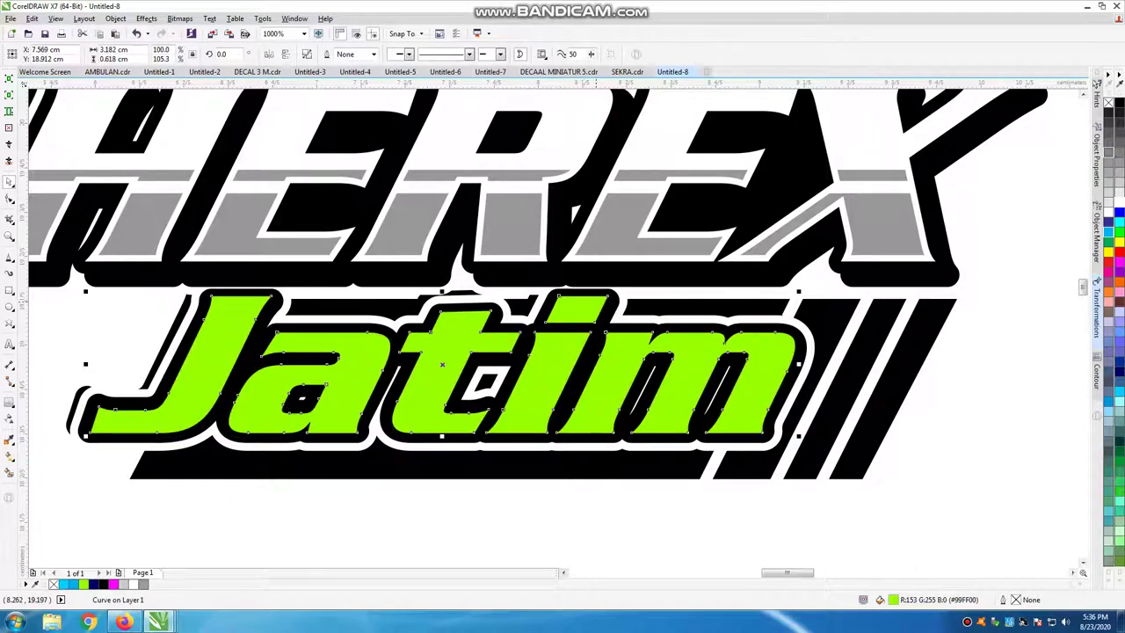
scroll(602, 298, down, 2)
scroll(668, 299, down, 1)
click(765, 430)
scroll(753, 246, up, 2)
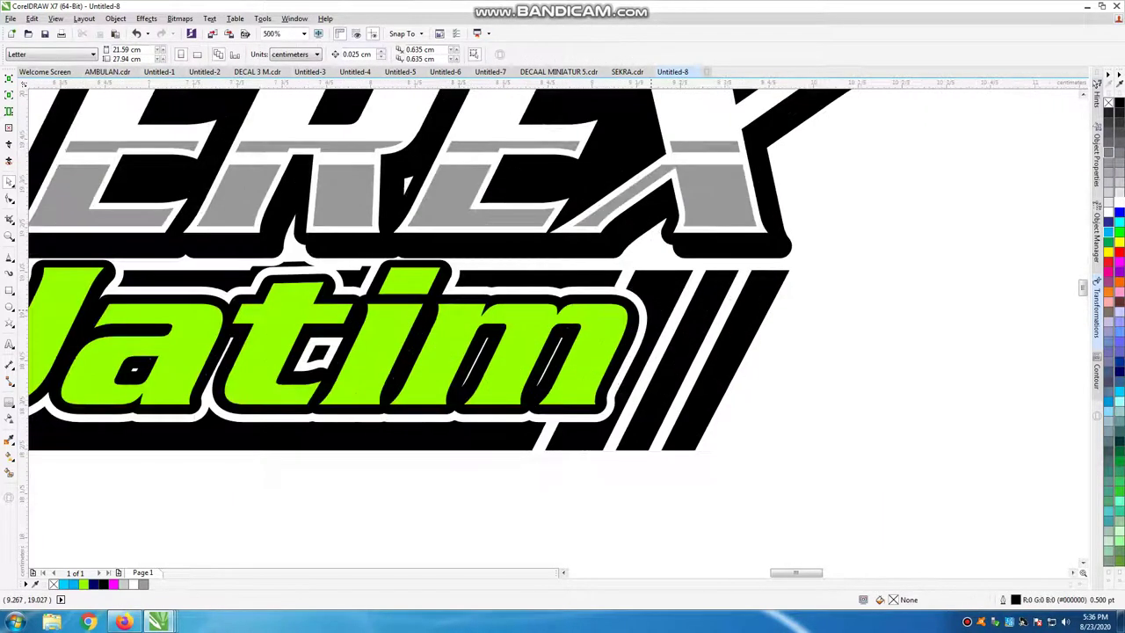
scroll(651, 308, down, 2)
click(654, 307)
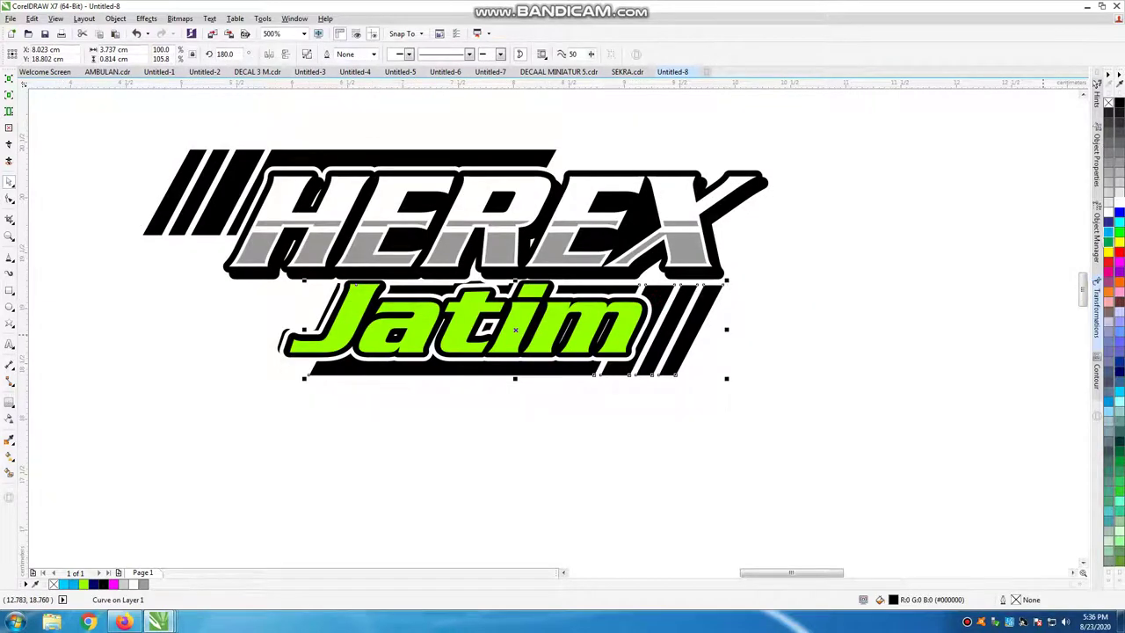
Fill the stripes behind Jatim red (C0 M100 Y100 K0) after trying light blue
click(1108, 243)
click(1108, 253)
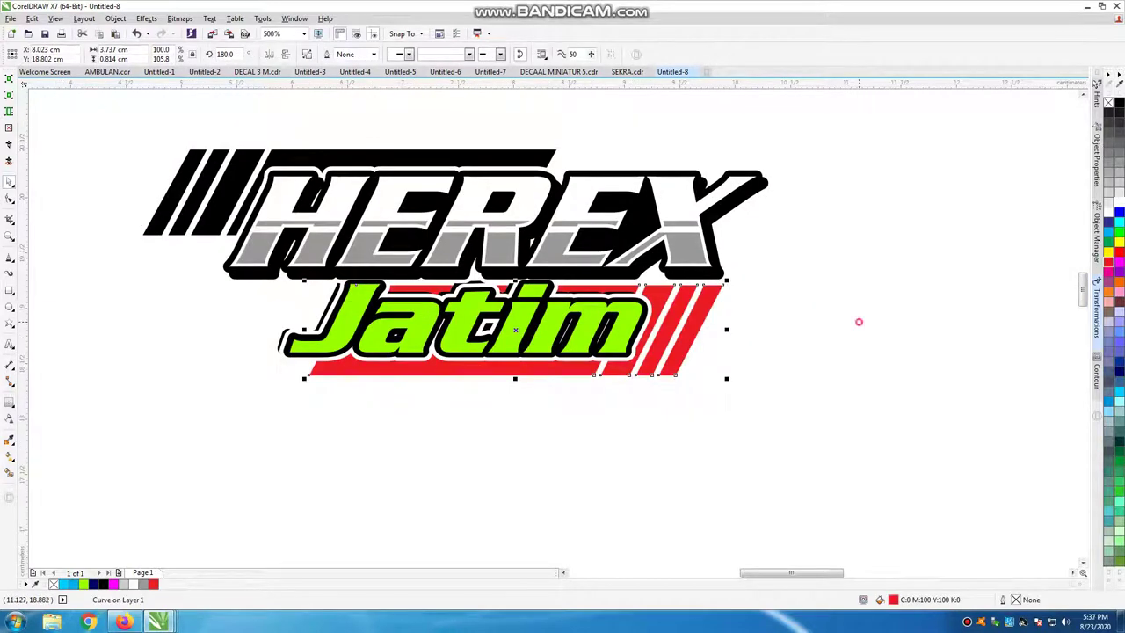
click(859, 321)
scroll(575, 295, up, 1)
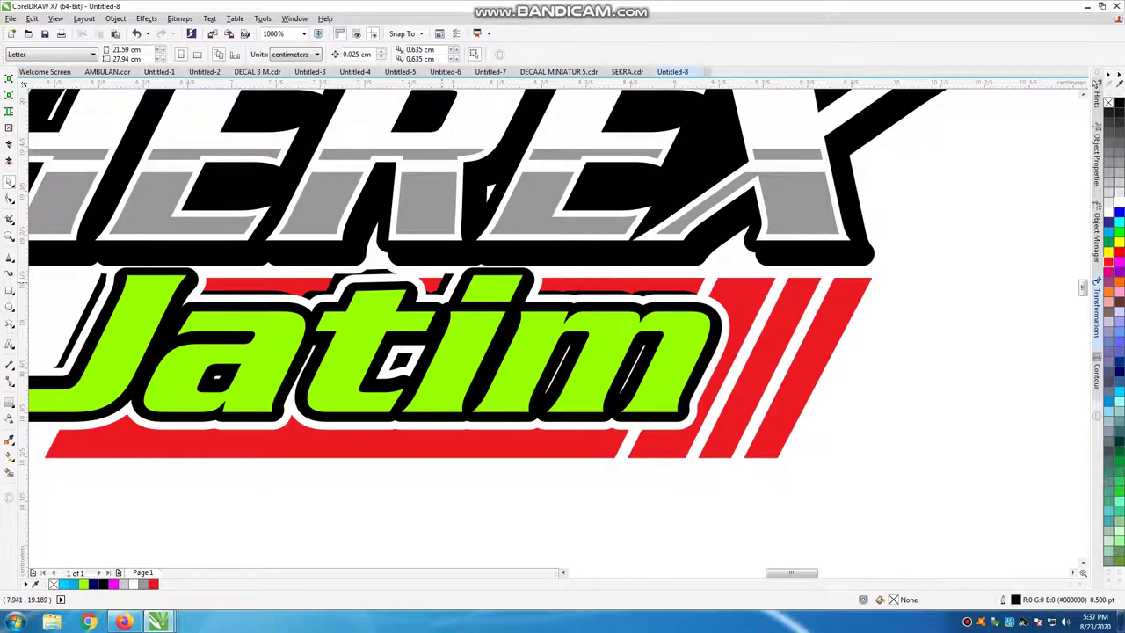
click(440, 285)
key(Escape)
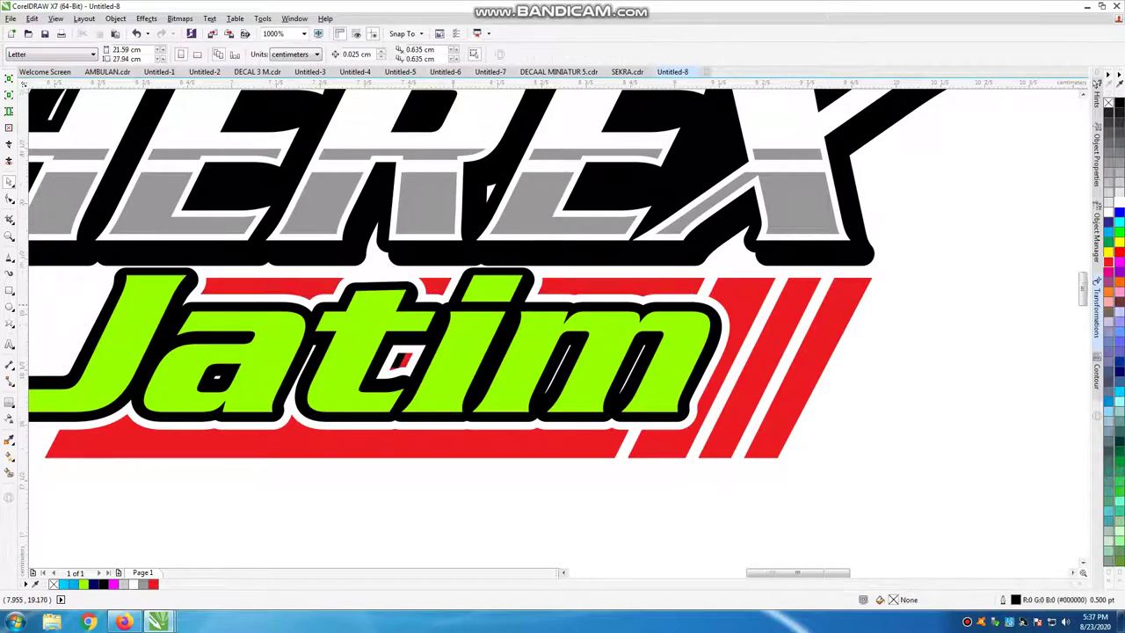
scroll(443, 283, down, 3)
scroll(444, 283, up, 2)
scroll(445, 322, up, 2)
Check the curves near the letter t, then select the white outline band around the logo
click(502, 243)
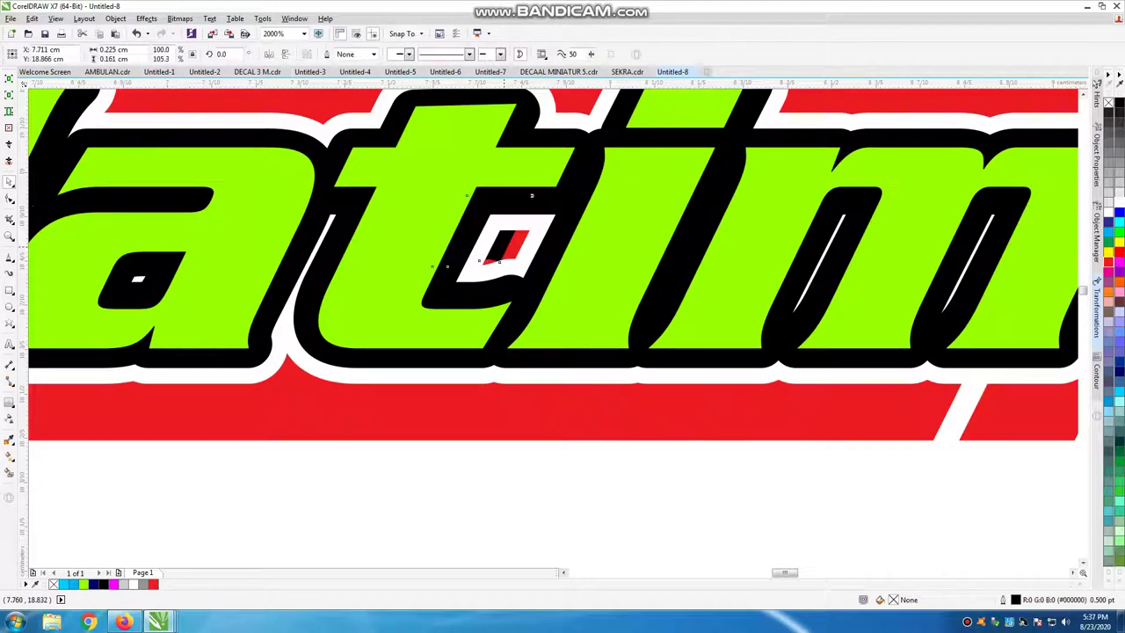
key(Escape)
scroll(552, 392, down, 2)
scroll(552, 392, down, 2)
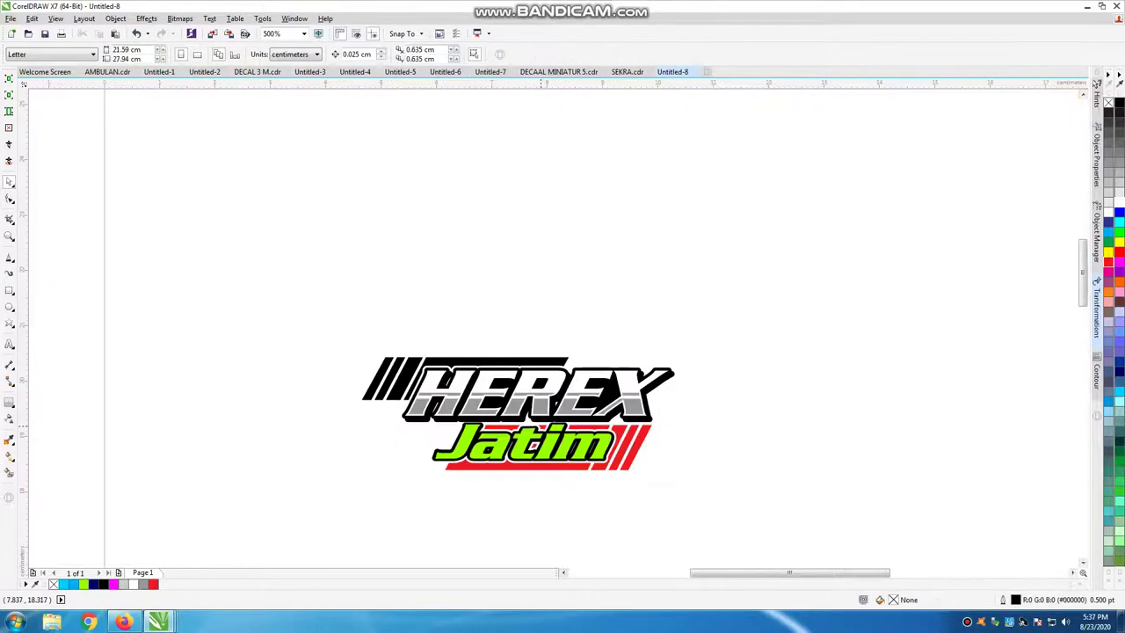
scroll(553, 392, up, 1)
scroll(706, 293, down, 2)
scroll(706, 294, down, 1)
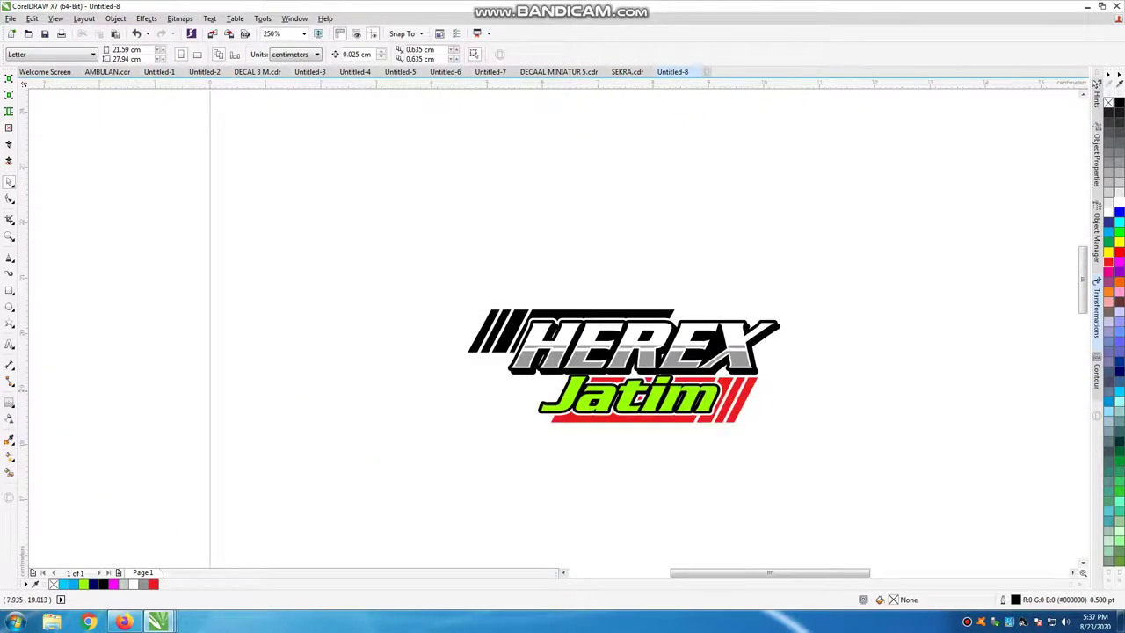
scroll(706, 293, up, 3)
scroll(707, 294, up, 1)
click(706, 294)
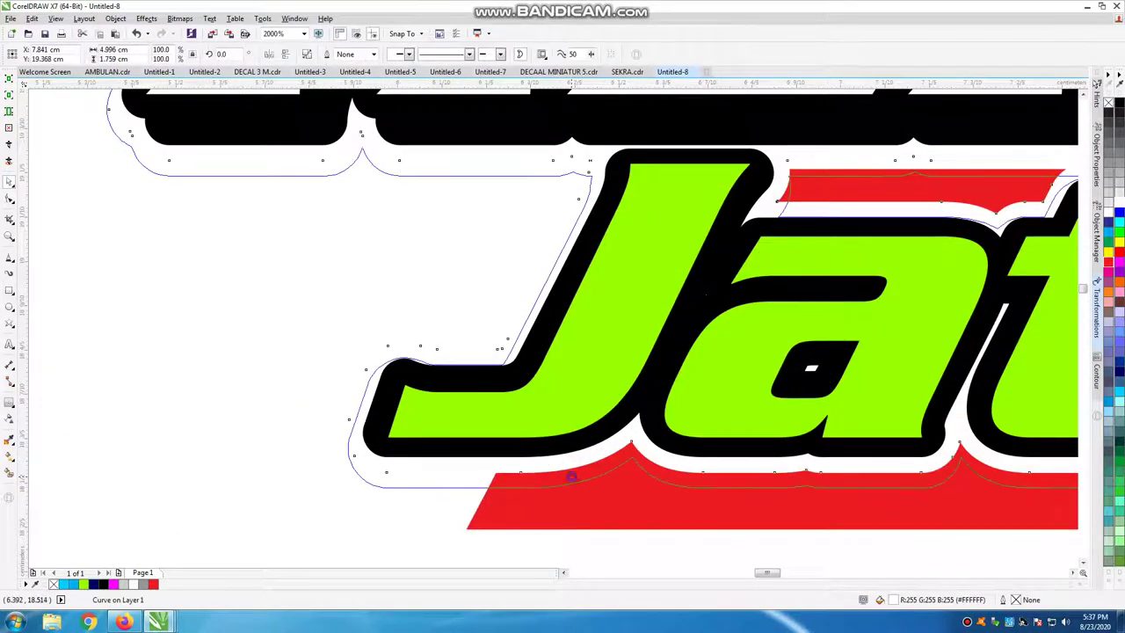
Make a black copy of the white outline behind it, offset slightly down-right as a shadow
key(Delete)
click(1120, 102)
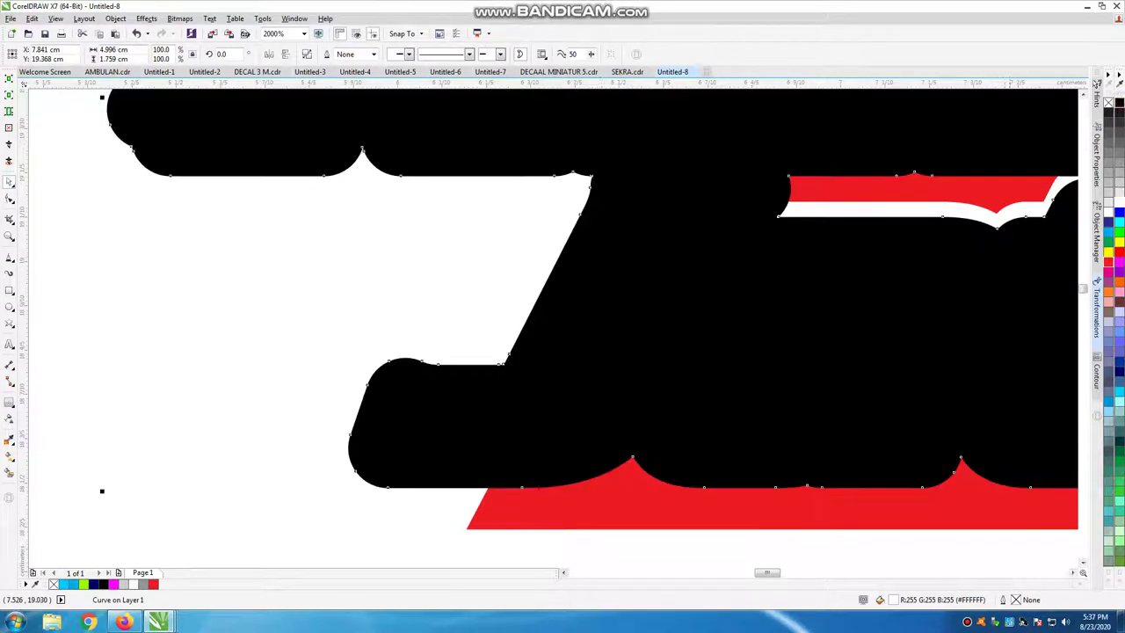
key(shift+Page_Down)
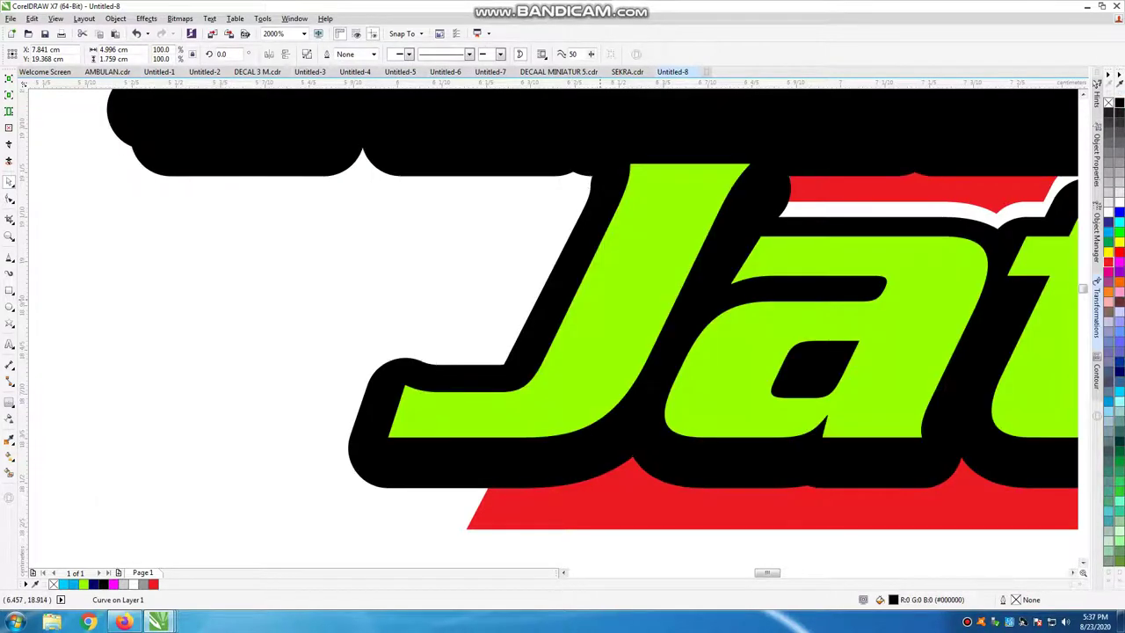
key(ctrl+Page_Down)
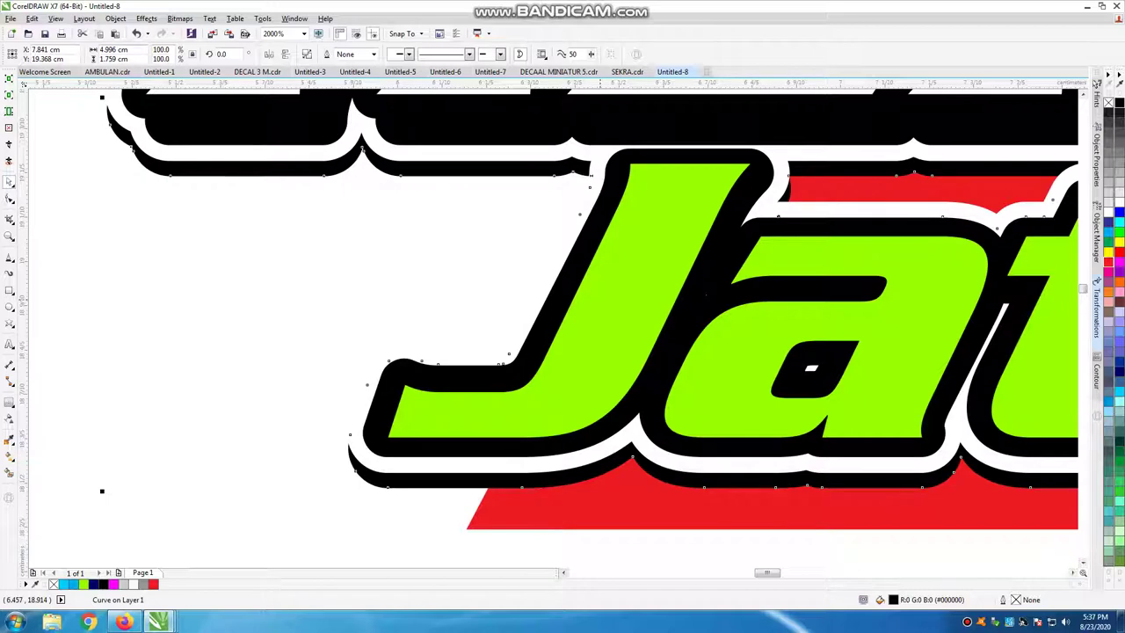
scroll(563, 325, down, 5)
scroll(532, 376, up, 2)
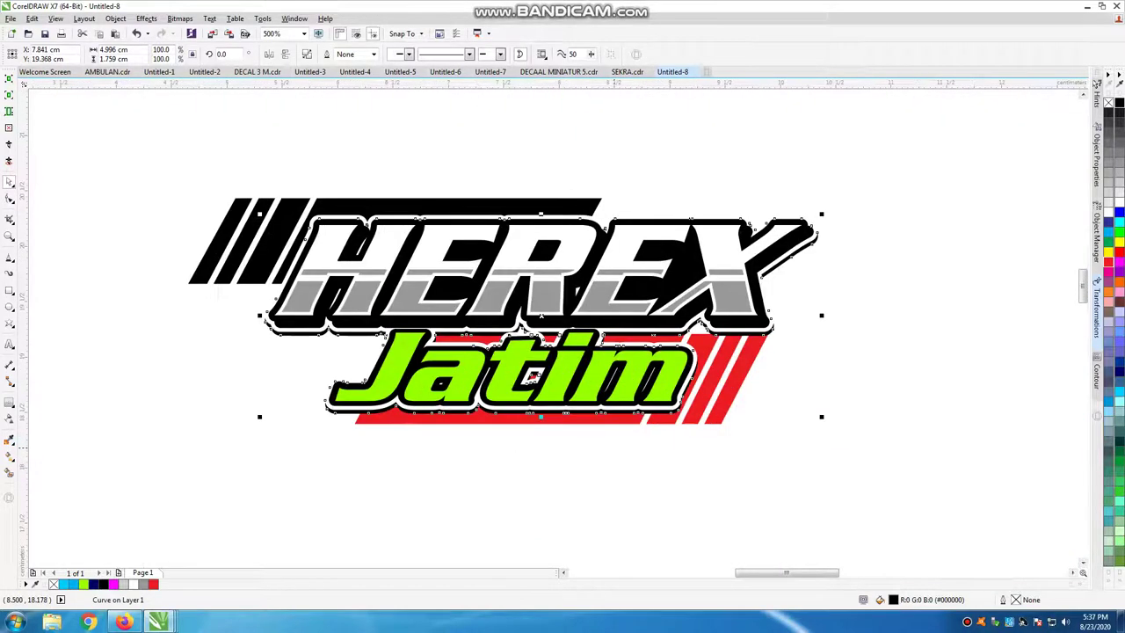
drag(532, 376, 538, 379)
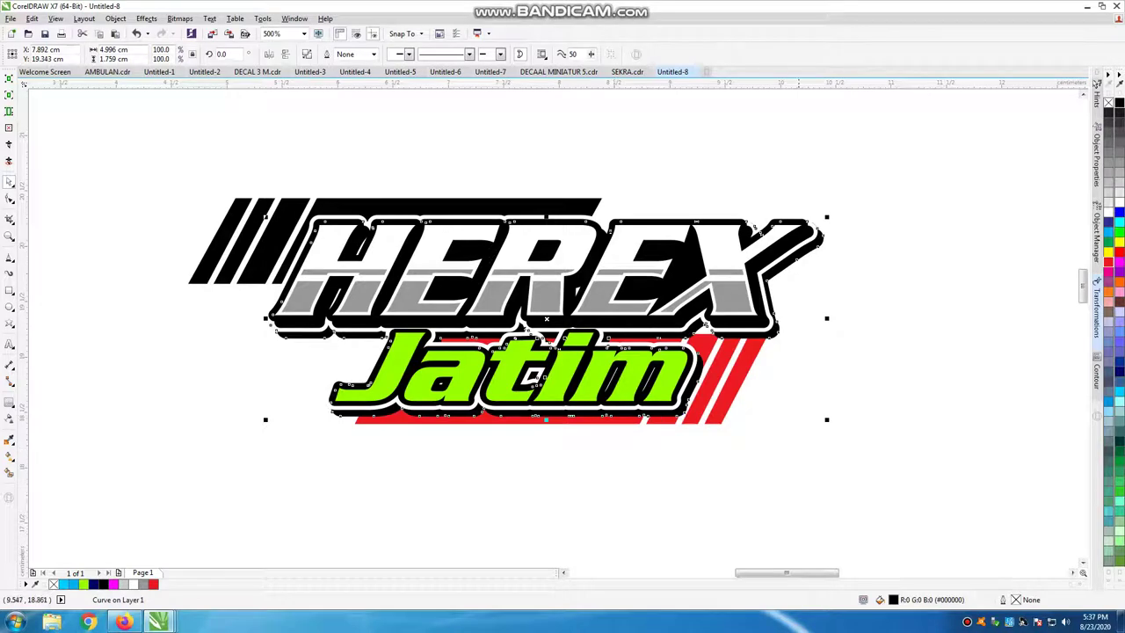
Recolour the red stripes behind Jatim orange
click(826, 340)
key(Tab)
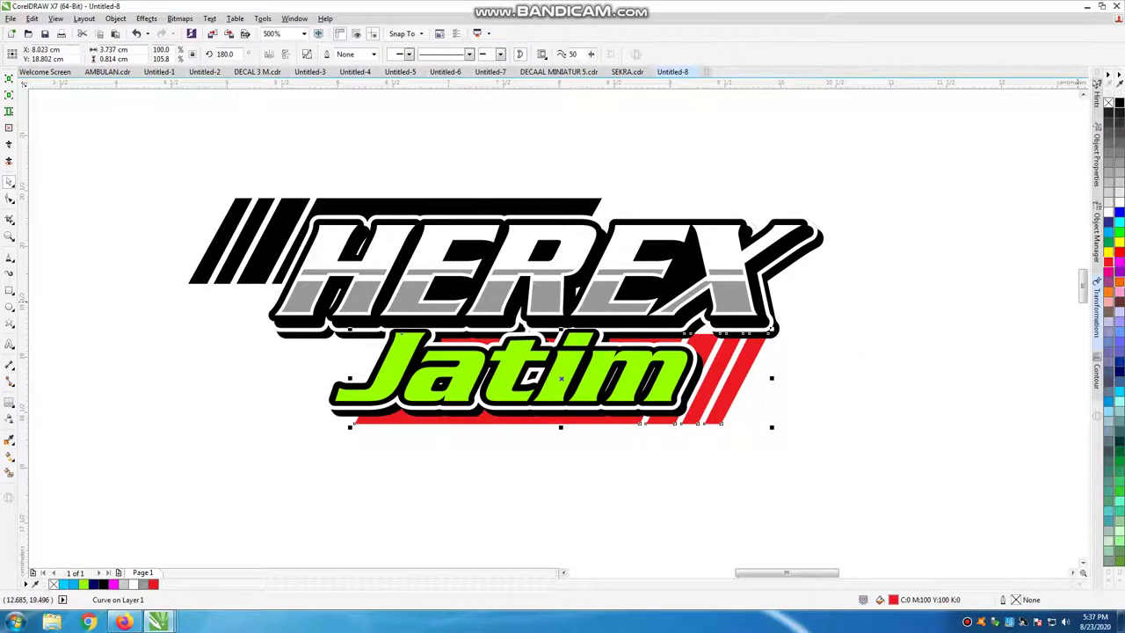
click(1109, 262)
key(Escape)
scroll(539, 243, down, 1)
Fill the stripes beneath Jatim lime (#99FF00) and nudge them down two steps
scroll(635, 281, up, 1)
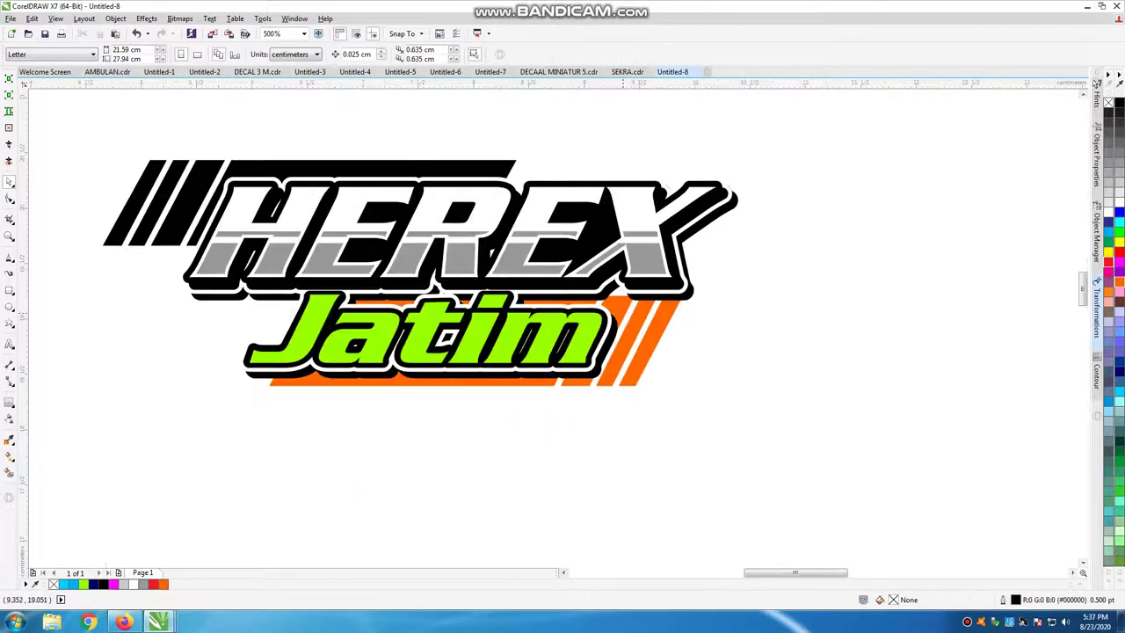
click(622, 308)
click(83, 583)
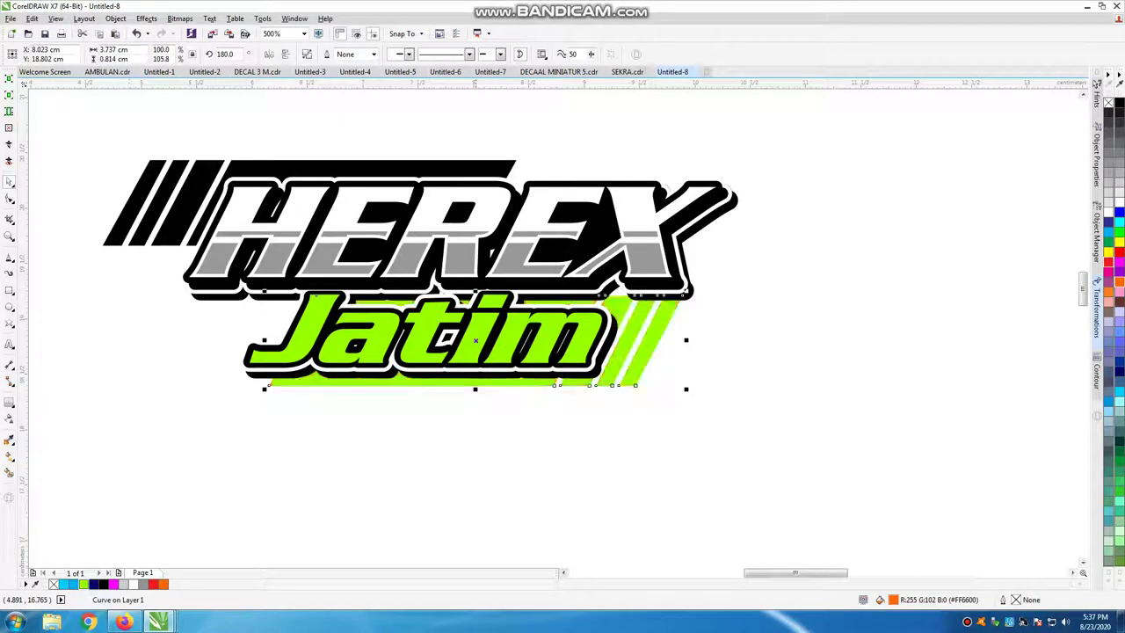
key(Escape)
scroll(633, 343, up, 1)
click(659, 359)
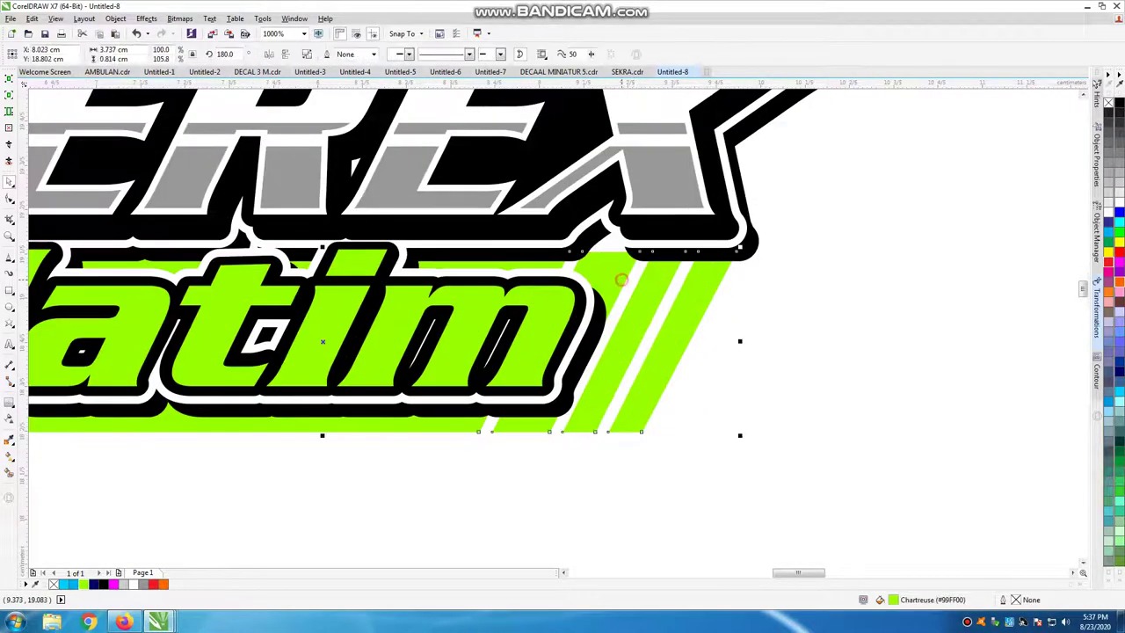
scroll(642, 334, down, 2)
key(Down)
key(Down)
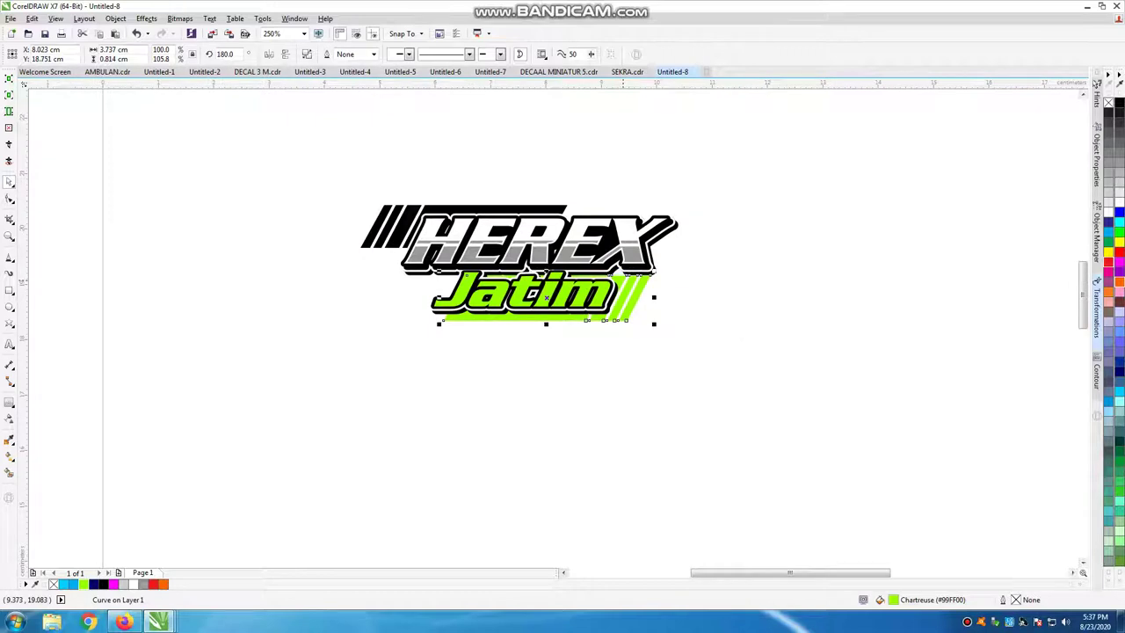
key(Down)
Delete the black shadow outline and select the whole HEREX Jatim logo
scroll(583, 246, up, 1)
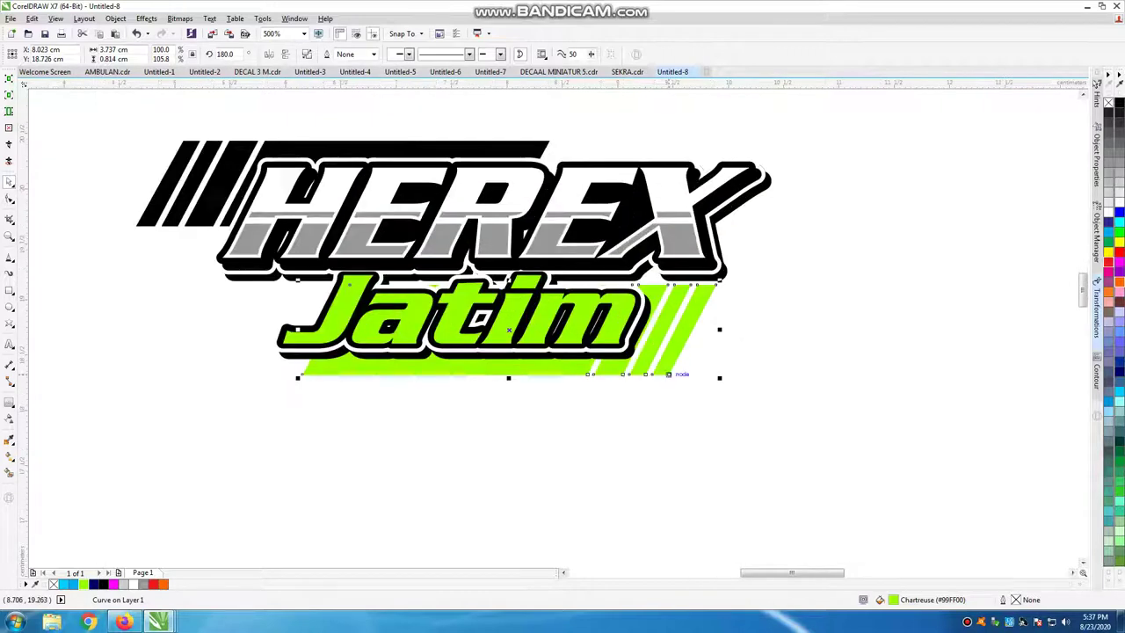
click(478, 250)
scroll(622, 303, up, 1)
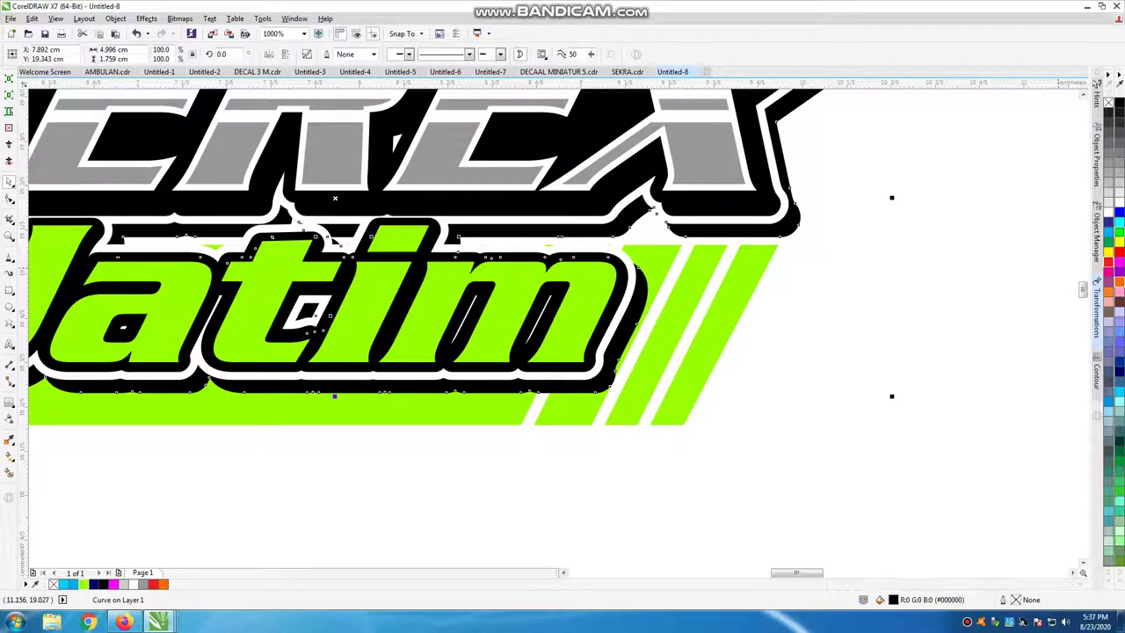
key(Delete)
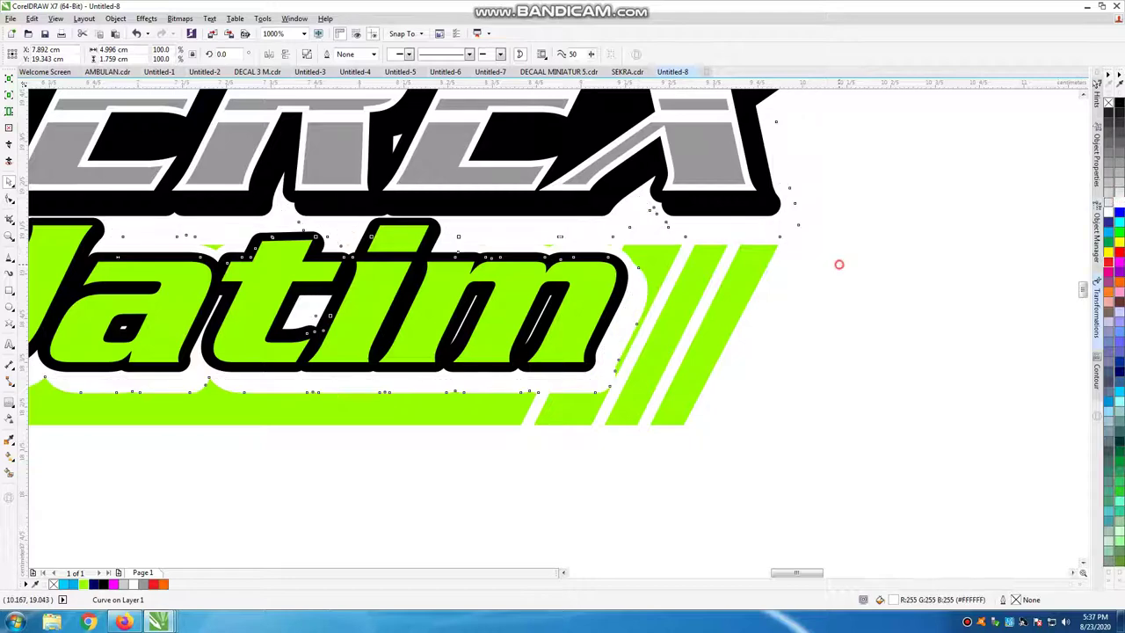
scroll(618, 293, down, 1)
click(492, 281)
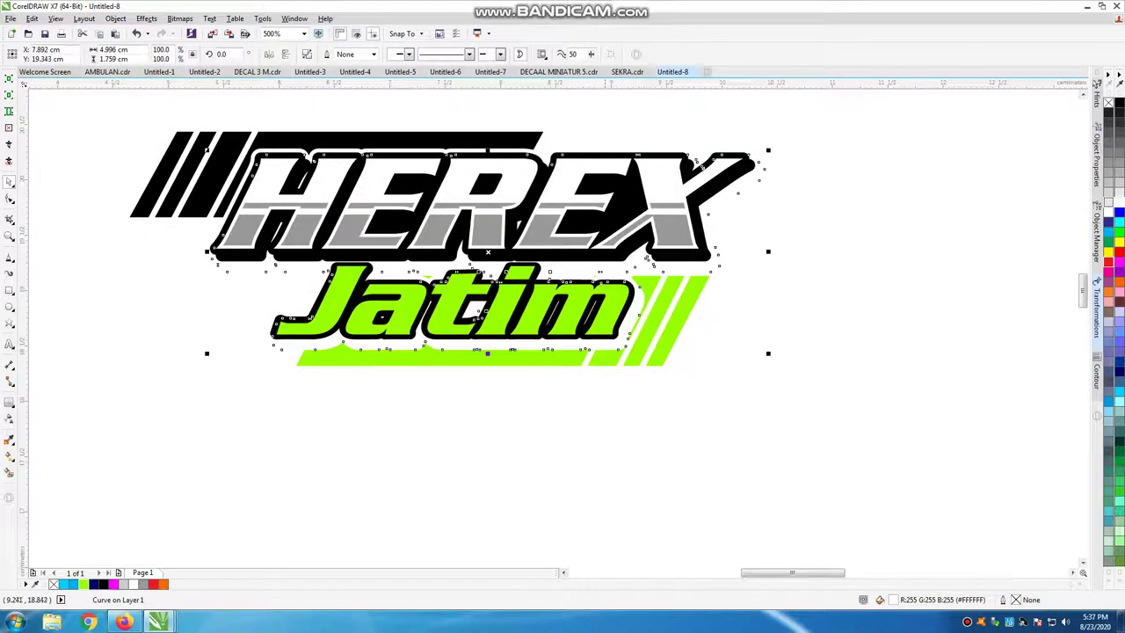
scroll(277, 371, down, 1)
Draw a black rectangle around the logo, send it to the back of the page, and zoom to fit
click(9, 291)
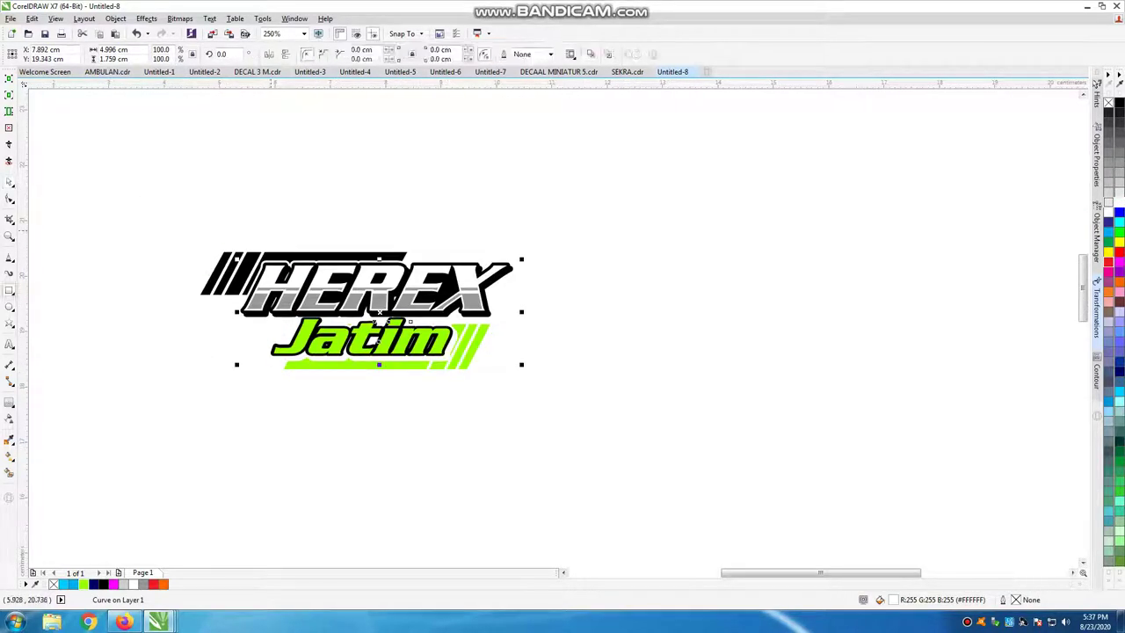
drag(177, 220, 557, 390)
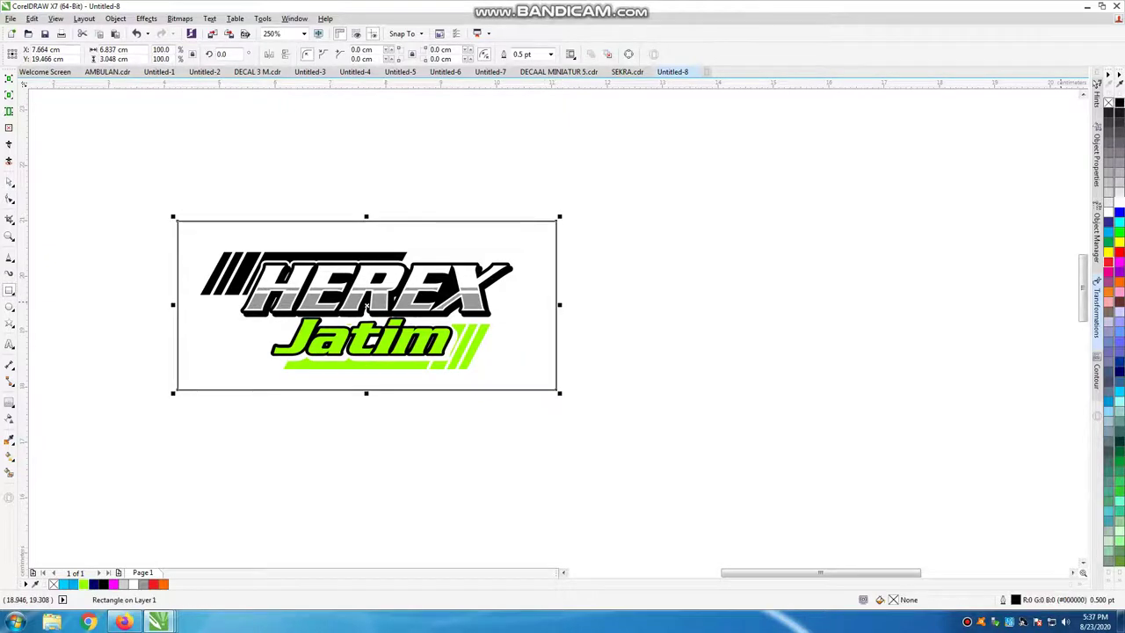
click(1120, 103)
right_click(451, 221)
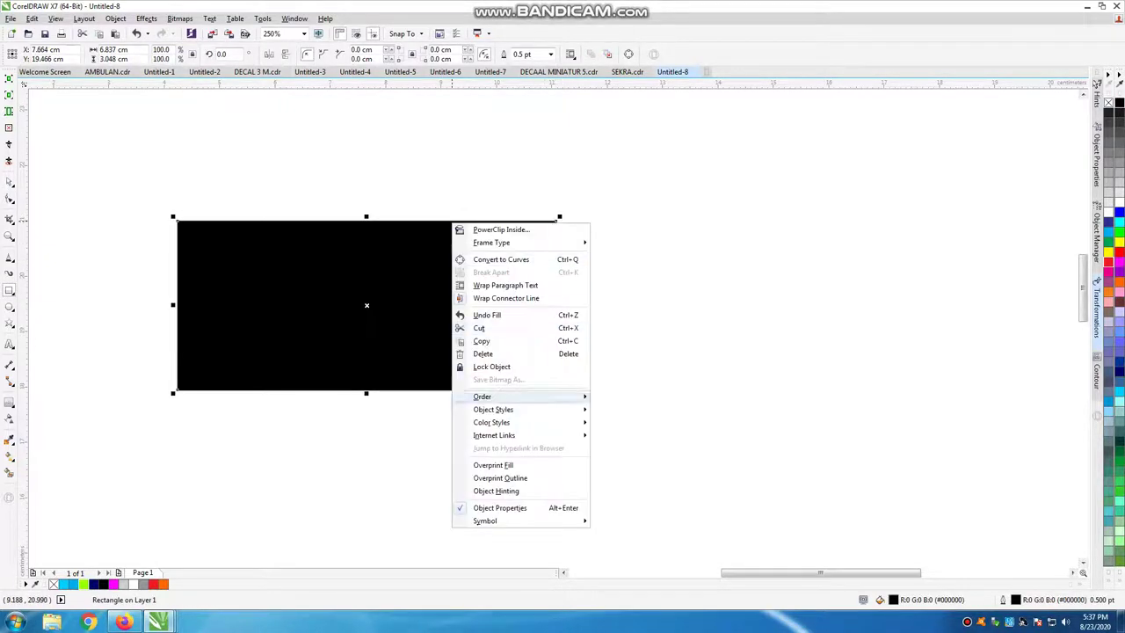
click(626, 410)
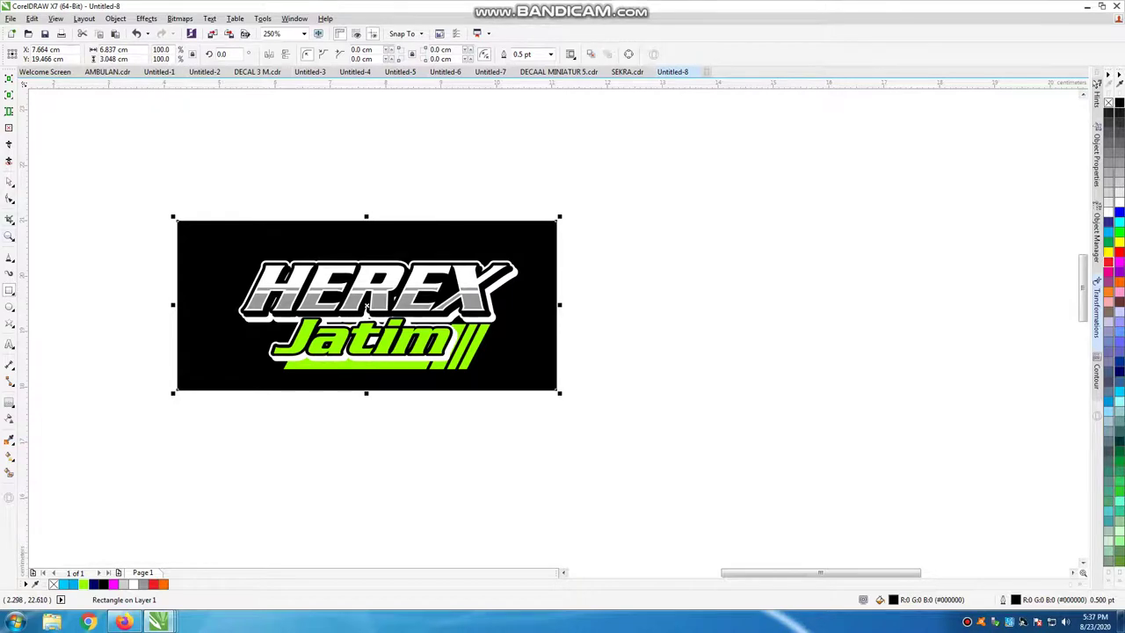
key(z)
key(shift+F2)
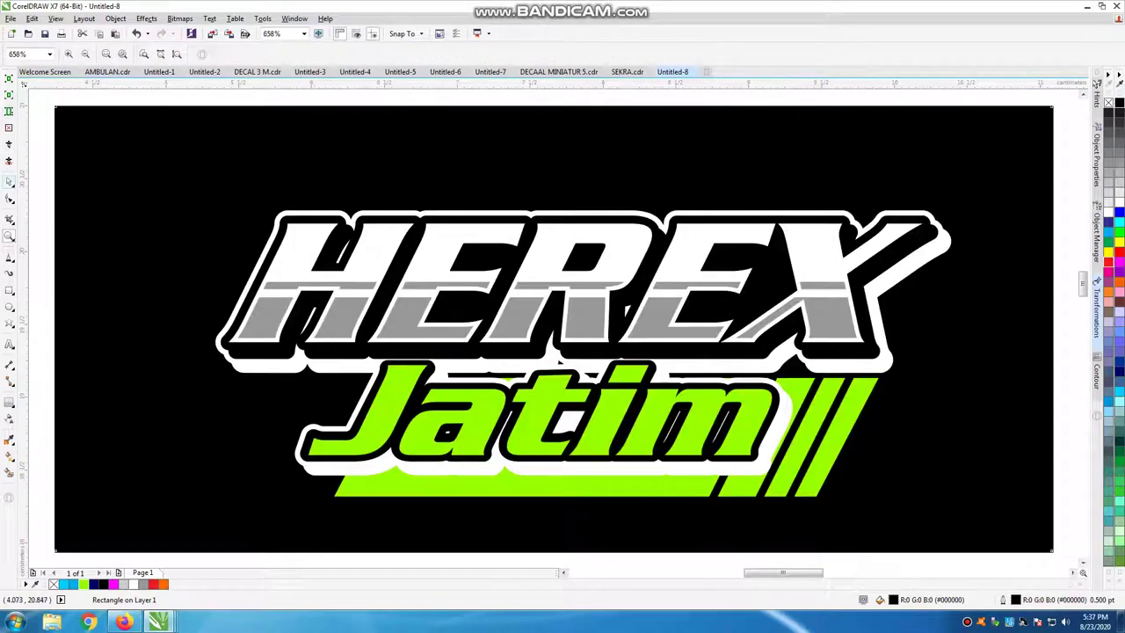
key(space)
click(44, 203)
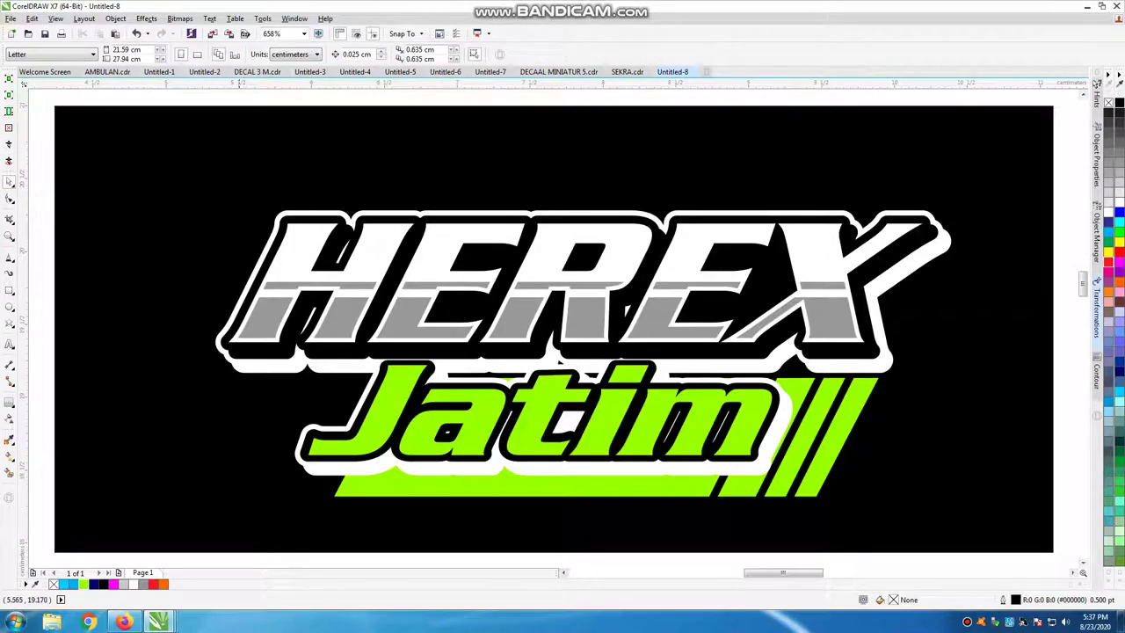
Select the curves behind the lettering and colour the shadow curve dark grey
scroll(236, 375, up, 2)
click(220, 338)
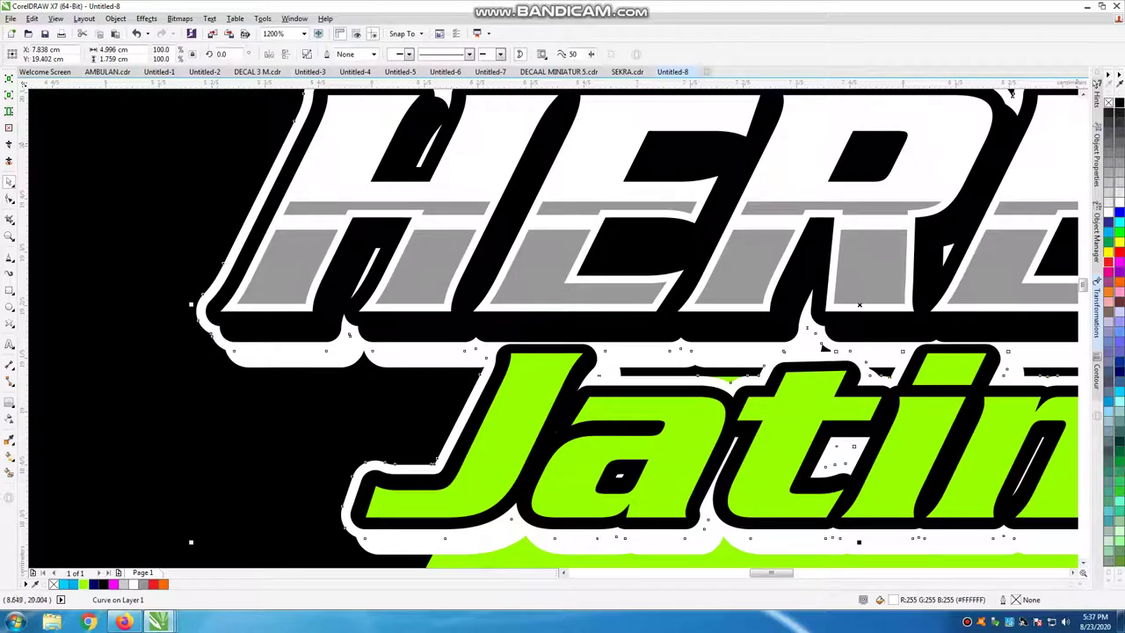
scroll(358, 298, down, 2)
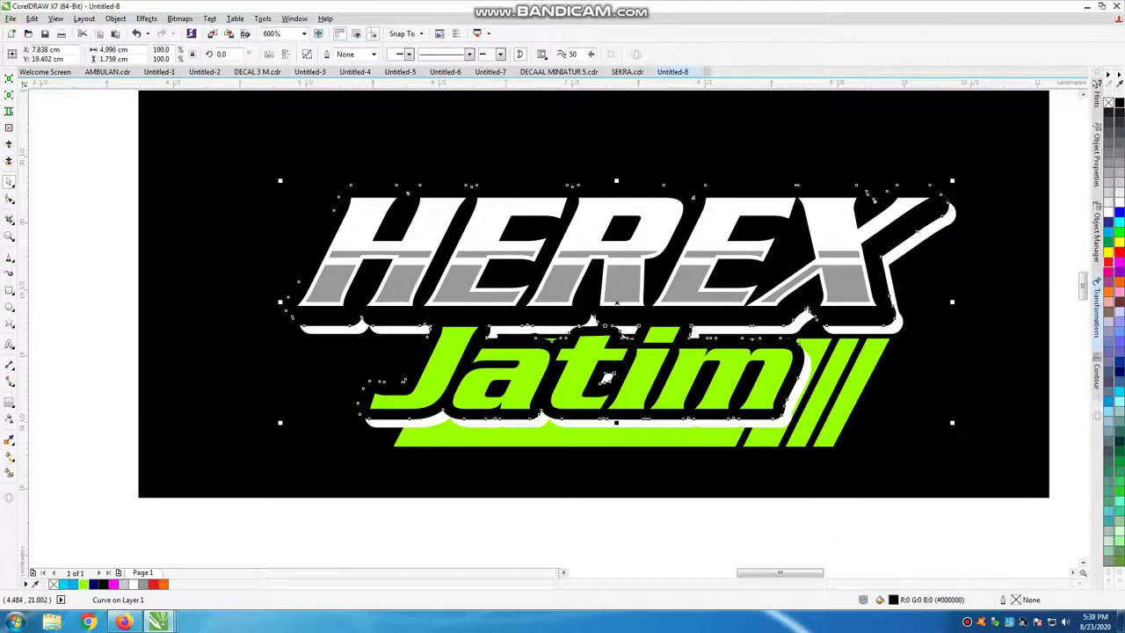
click(318, 333)
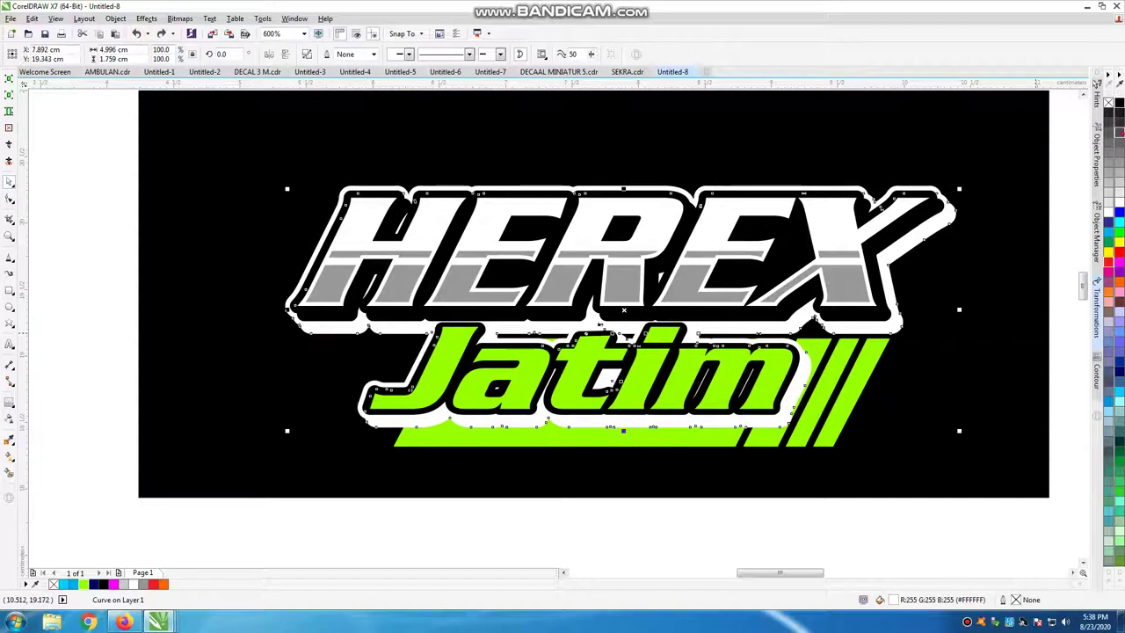
scroll(533, 303, down, 2)
click(899, 336)
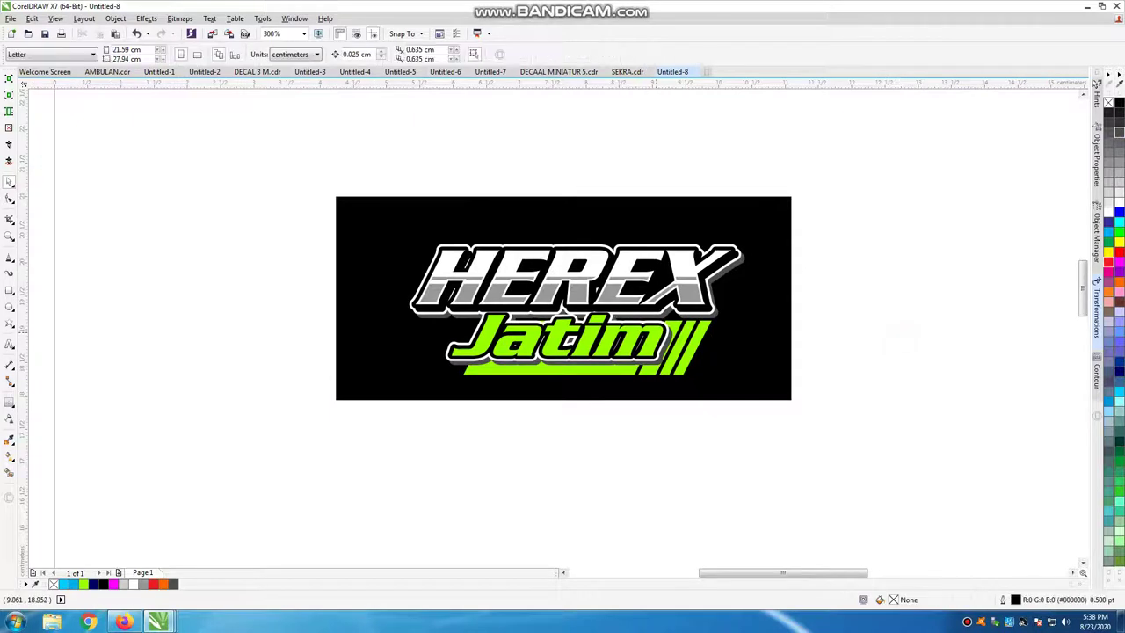
scroll(649, 348, up, 2)
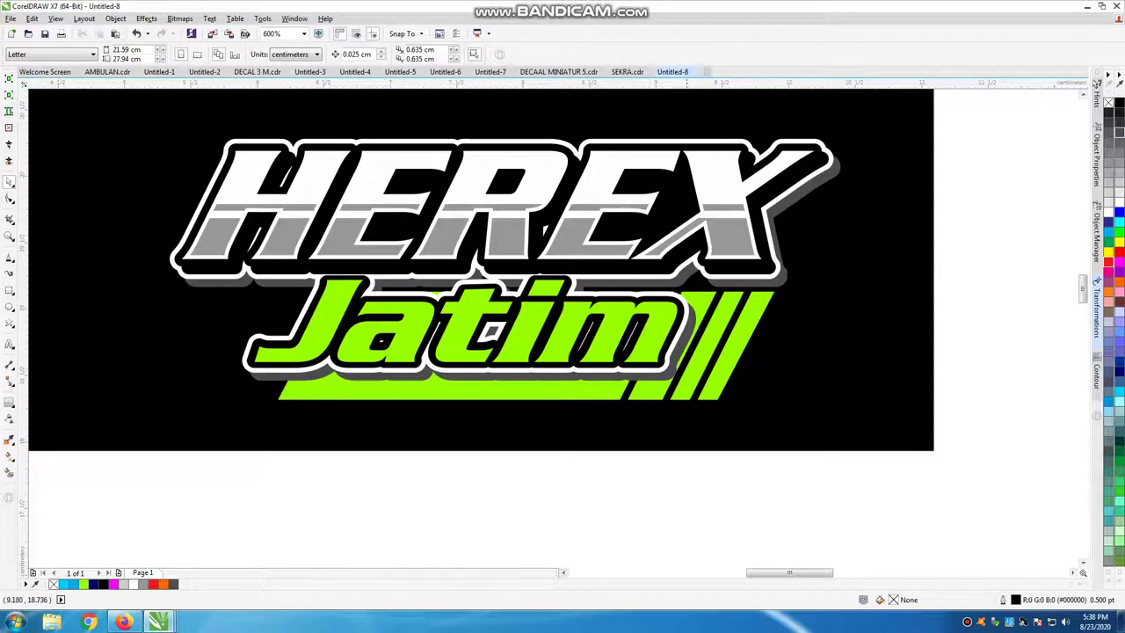
click(626, 379)
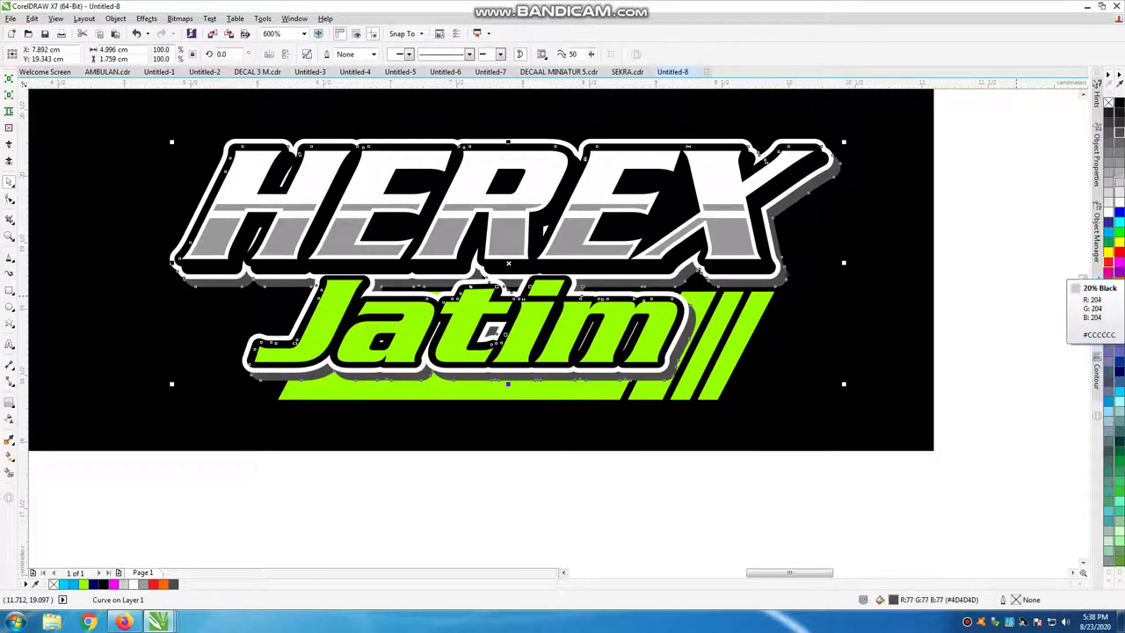
click(1109, 280)
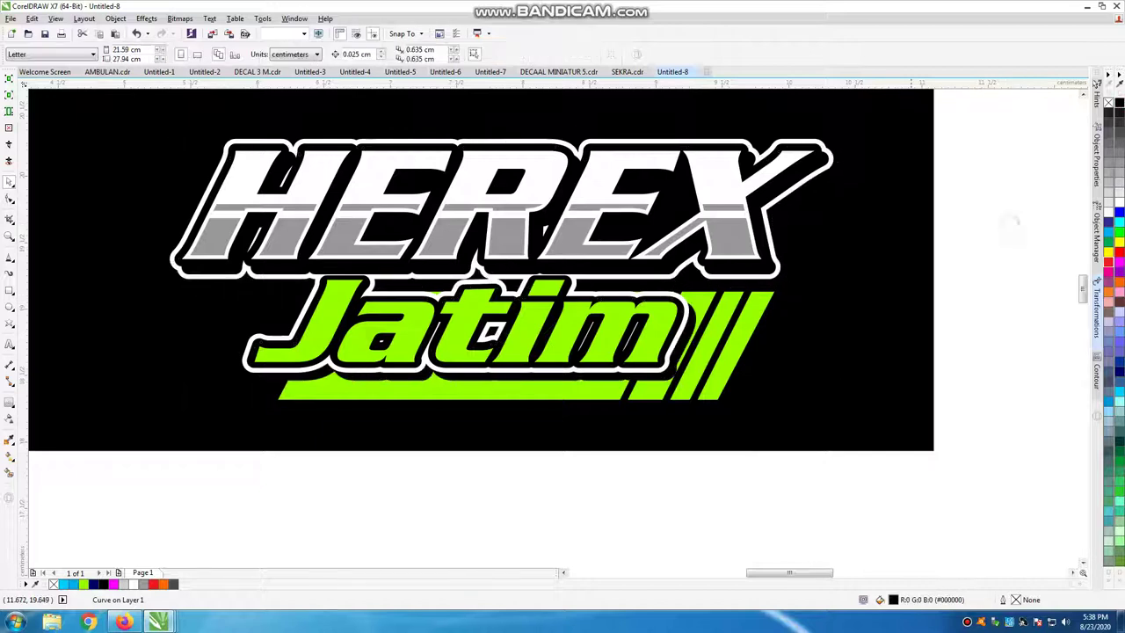
Recolour the white outer outline around HEREX Jatim dark grey (#4D4D4D)
click(573, 268)
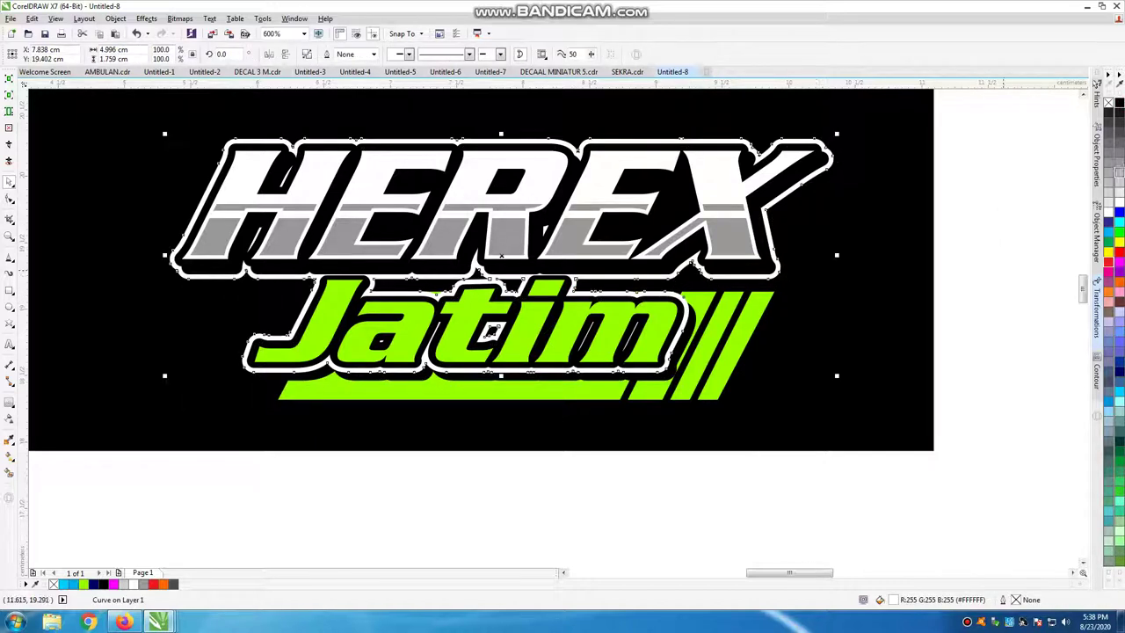
click(1110, 130)
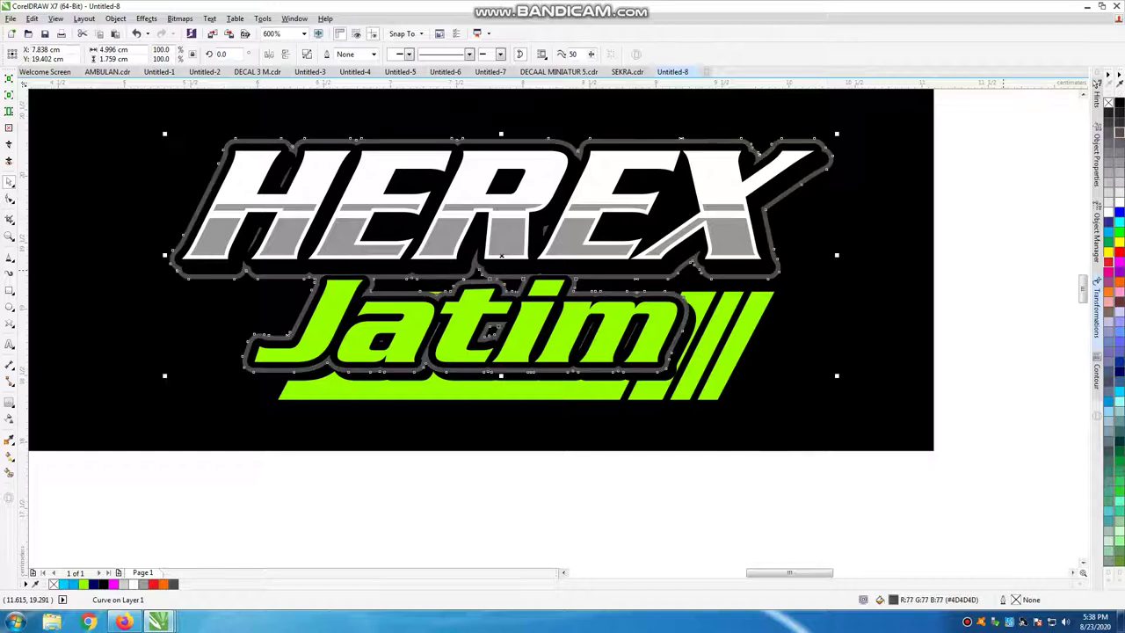
click(1013, 200)
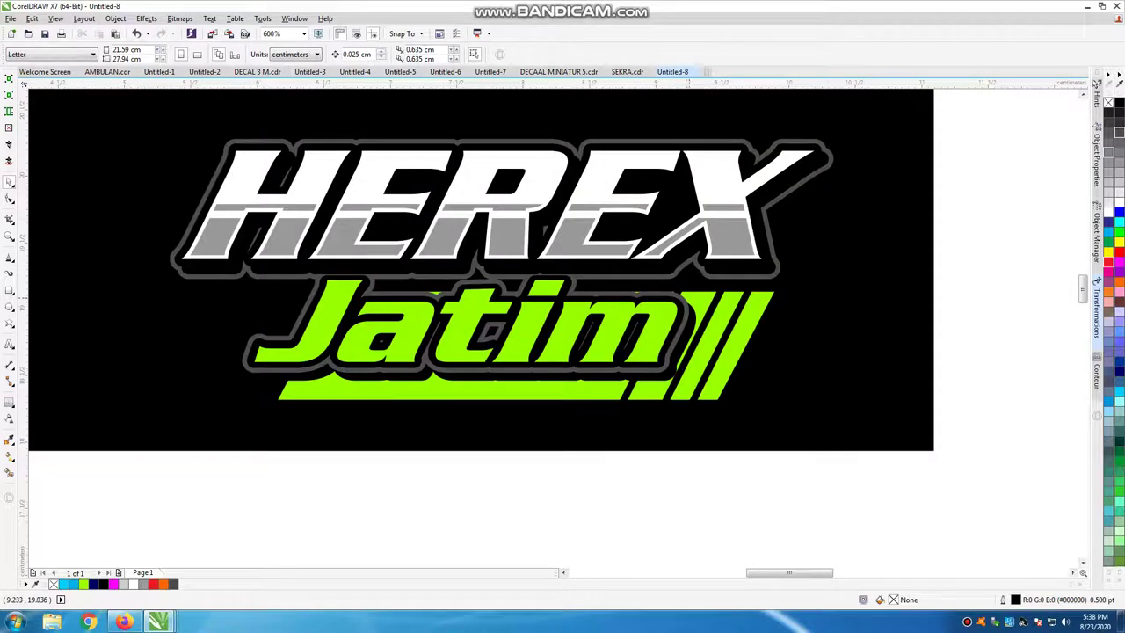
Fill the stripe shape above HEREX magenta (C0 M100 Y0 K0), trying chartreuse first
click(215, 170)
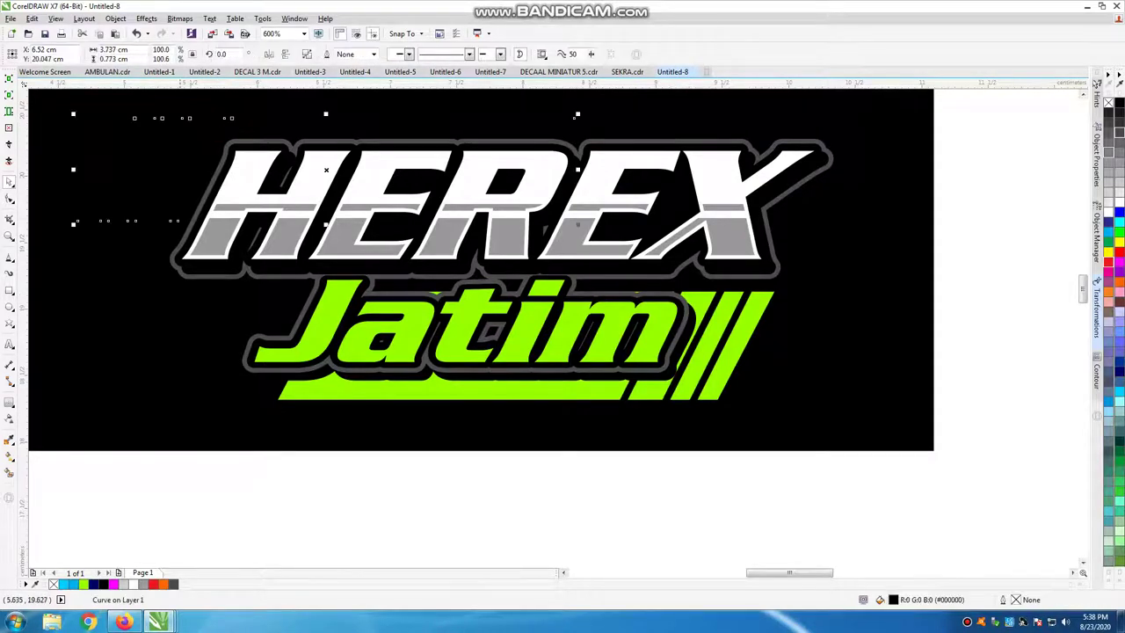
click(83, 584)
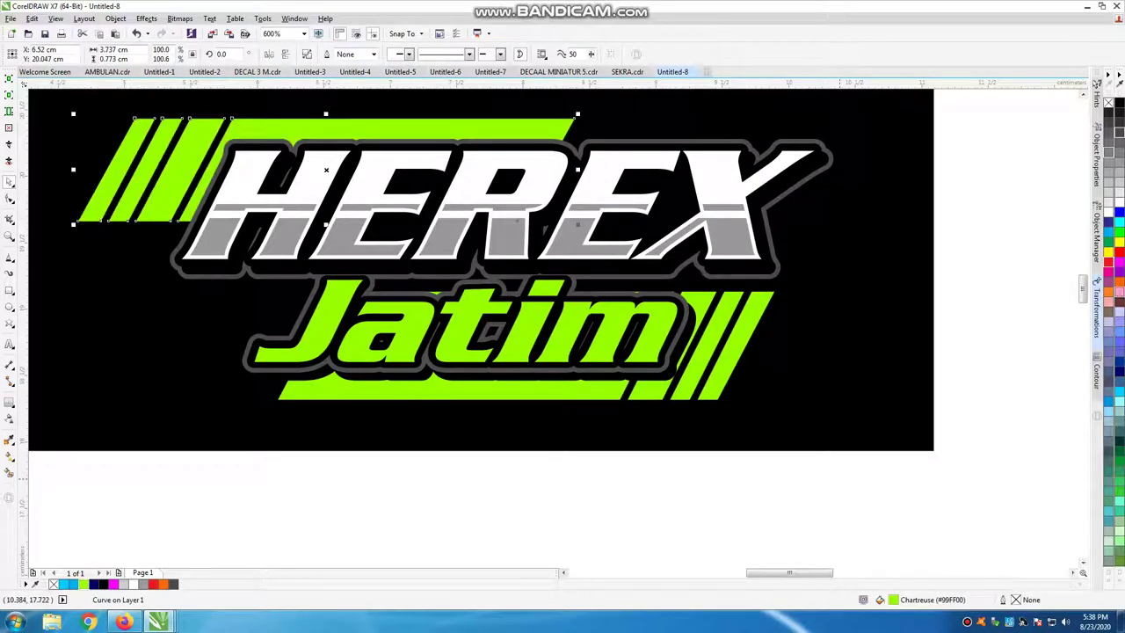
click(112, 583)
click(1007, 241)
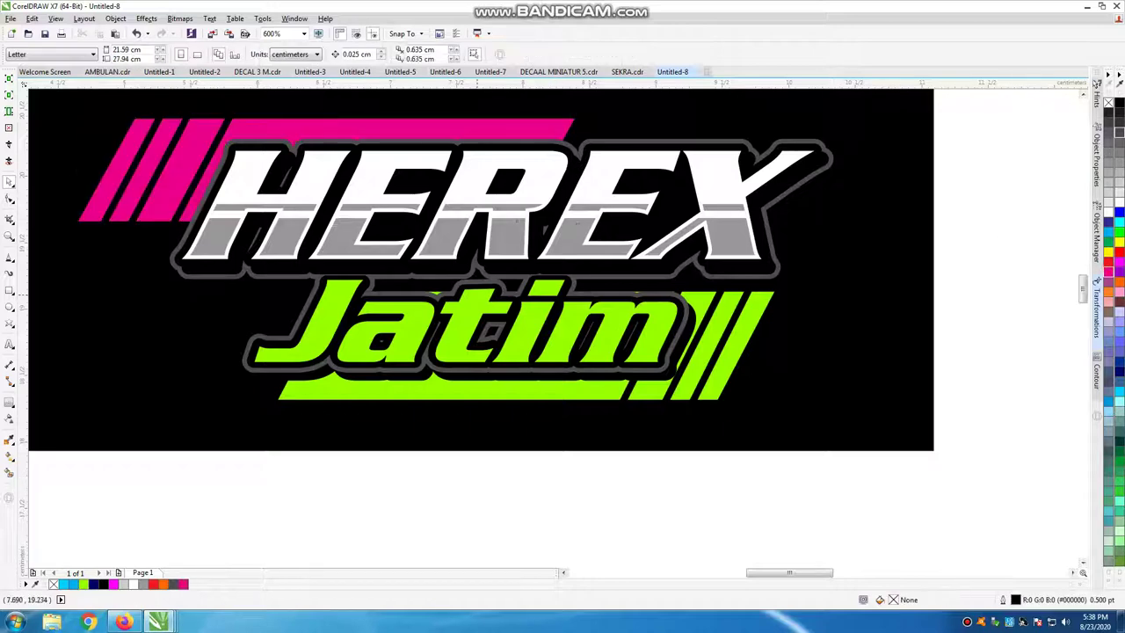
Inspect the Jatim lettering and magenta stripes by selecting each, then deselect
scroll(614, 308, down, 2)
scroll(537, 338, up, 2)
click(567, 356)
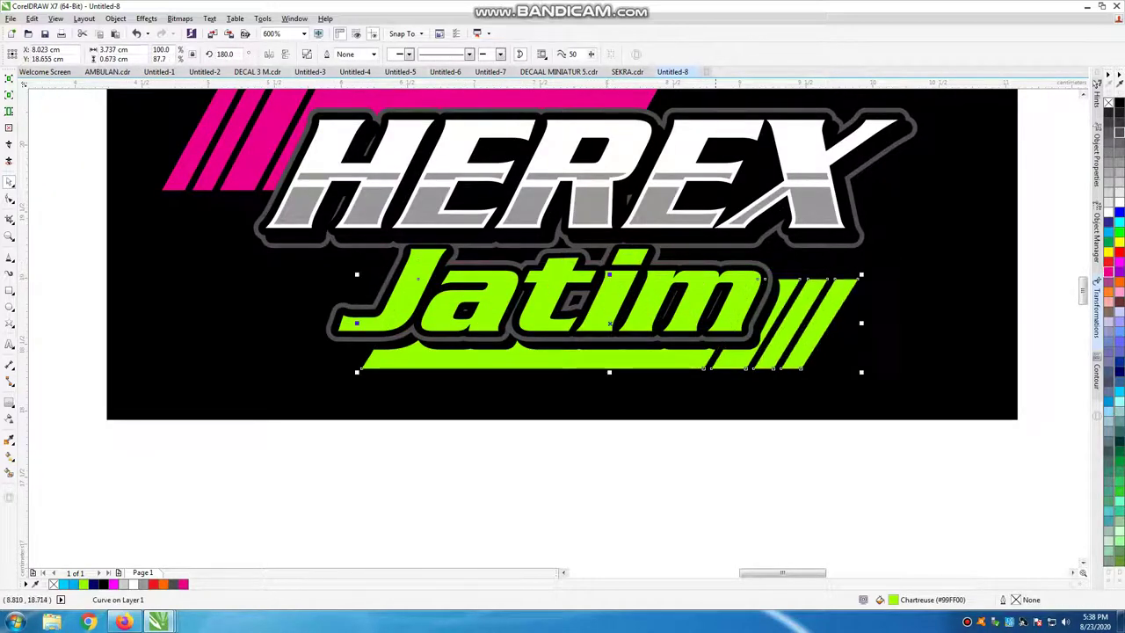
scroll(715, 326, down, 1)
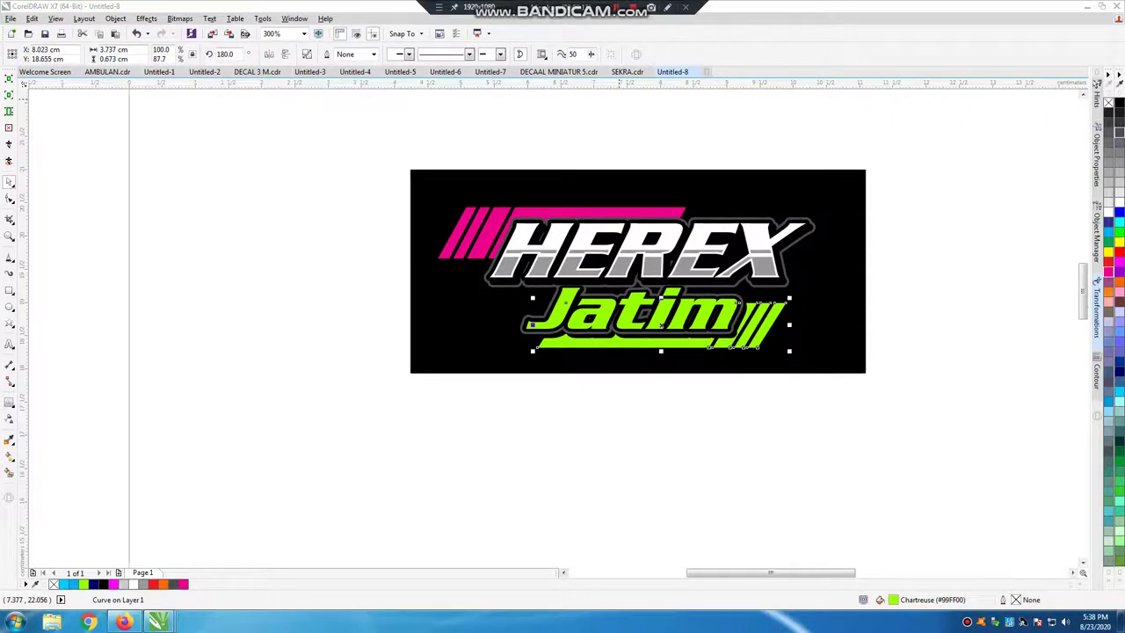
click(673, 211)
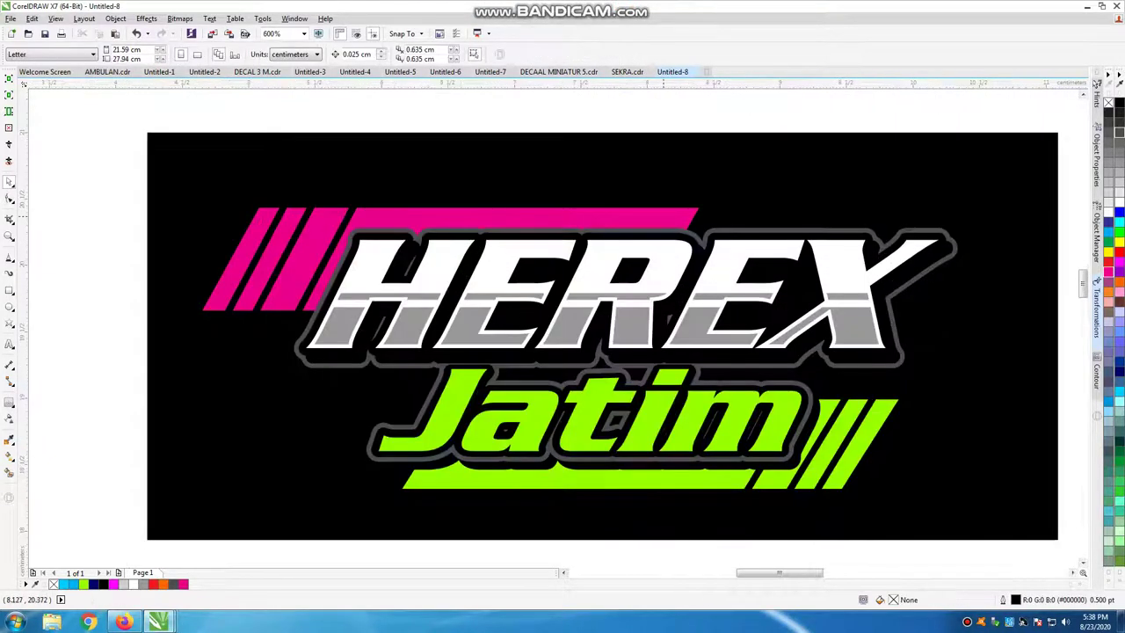
scroll(673, 208, up, 1)
key(Escape)
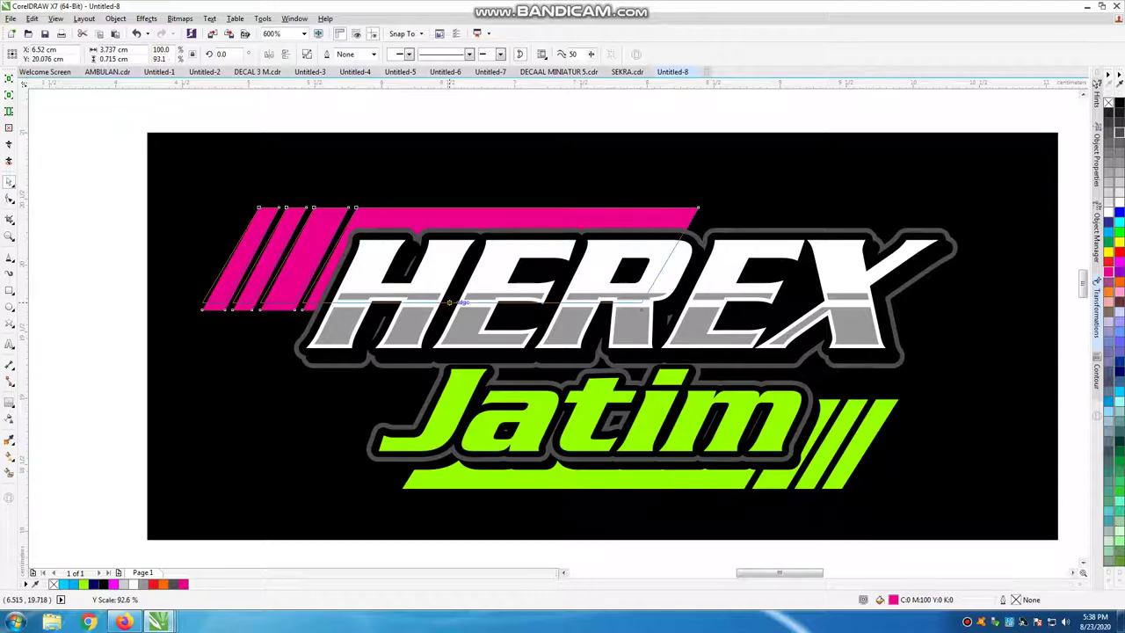
scroll(703, 253, down, 2)
click(703, 253)
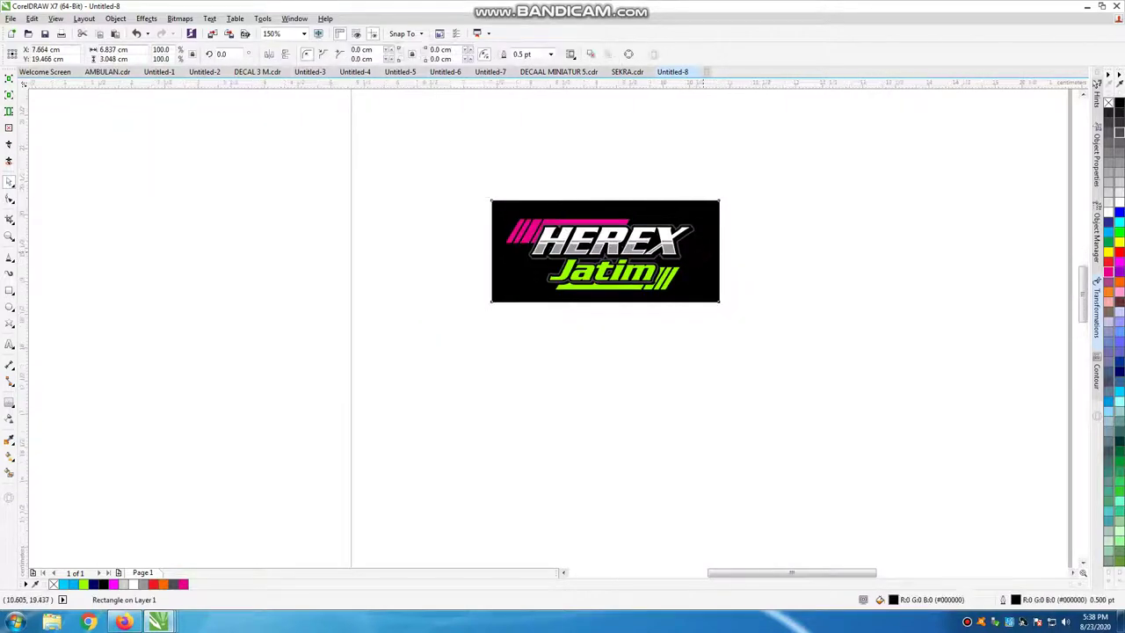
scroll(703, 253, up, 1)
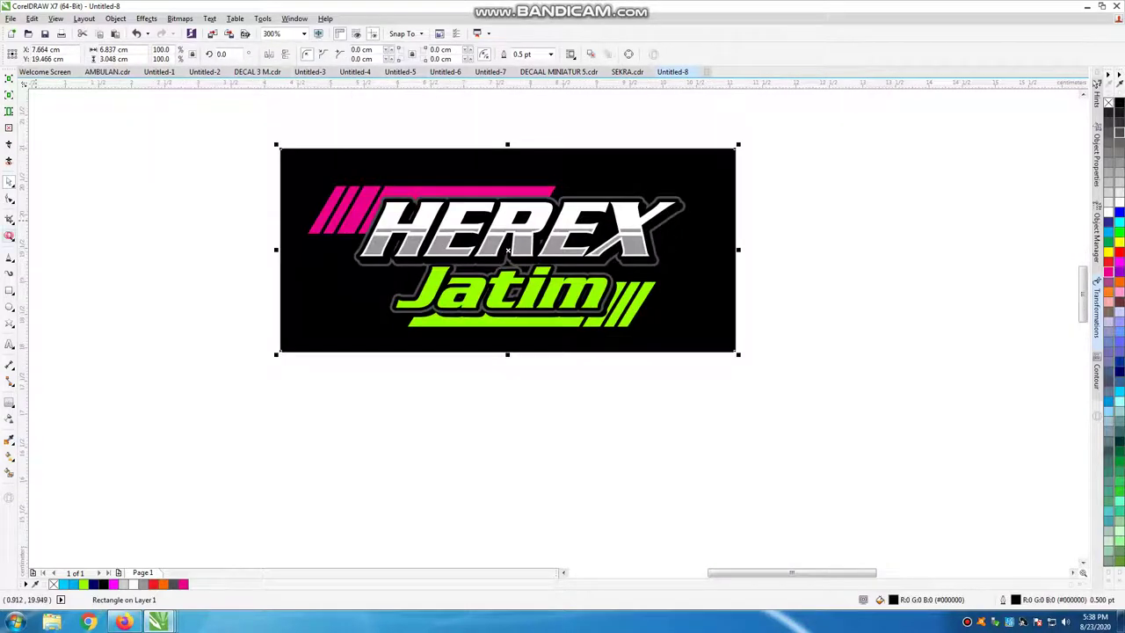
key(shift+F2)
key(space)
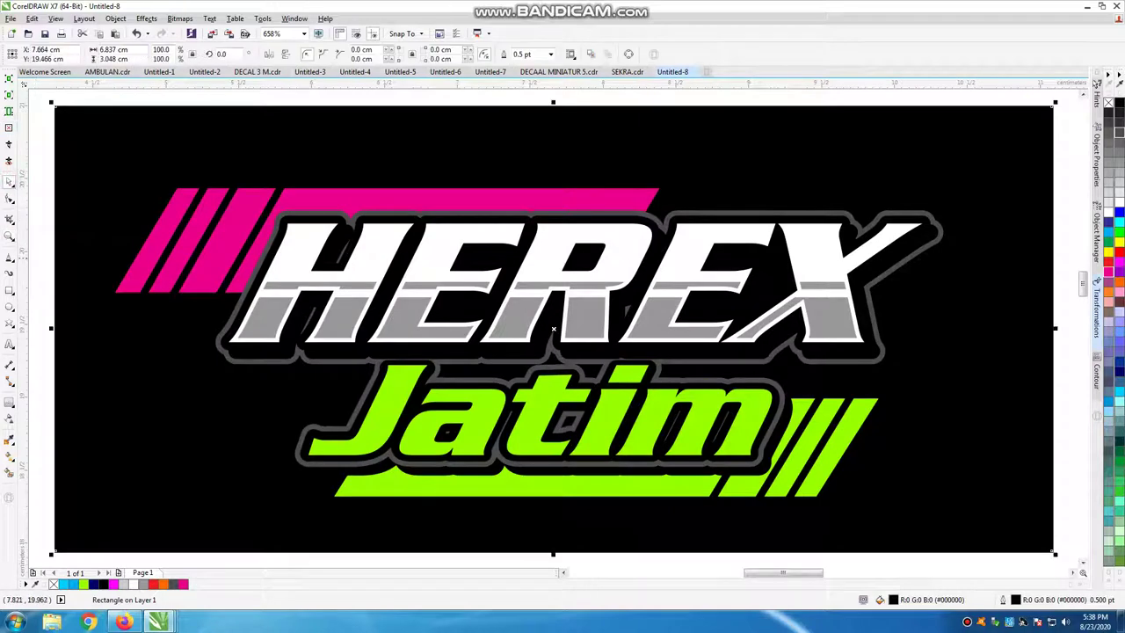
key(Escape)
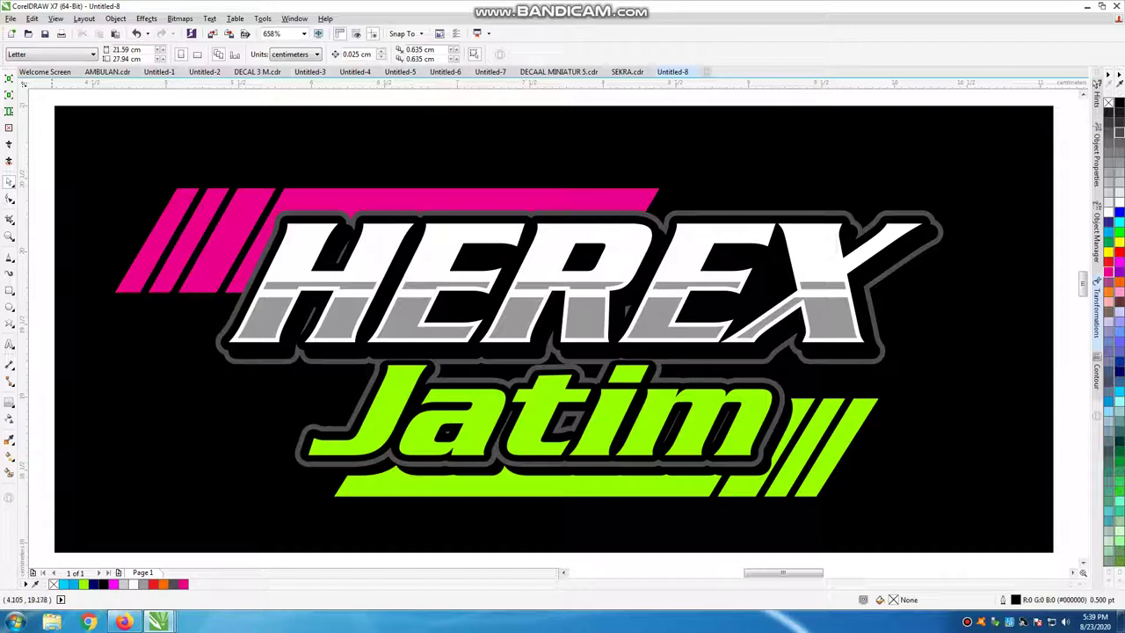
Open Windows Explorer on the DATA (D:) drive
click(52, 621)
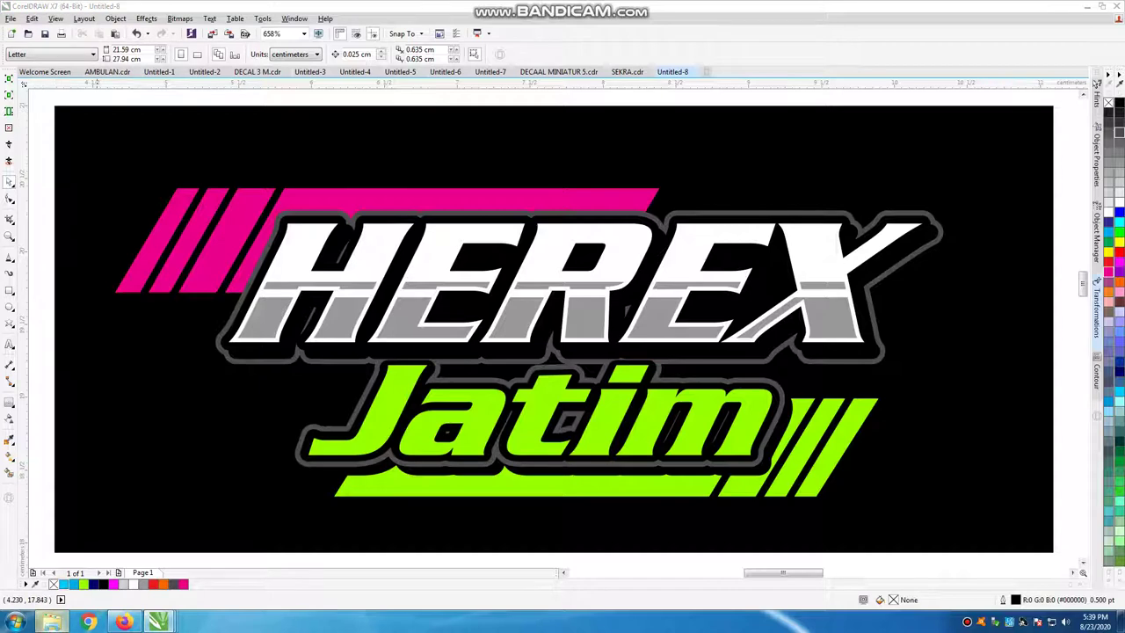
click(317, 424)
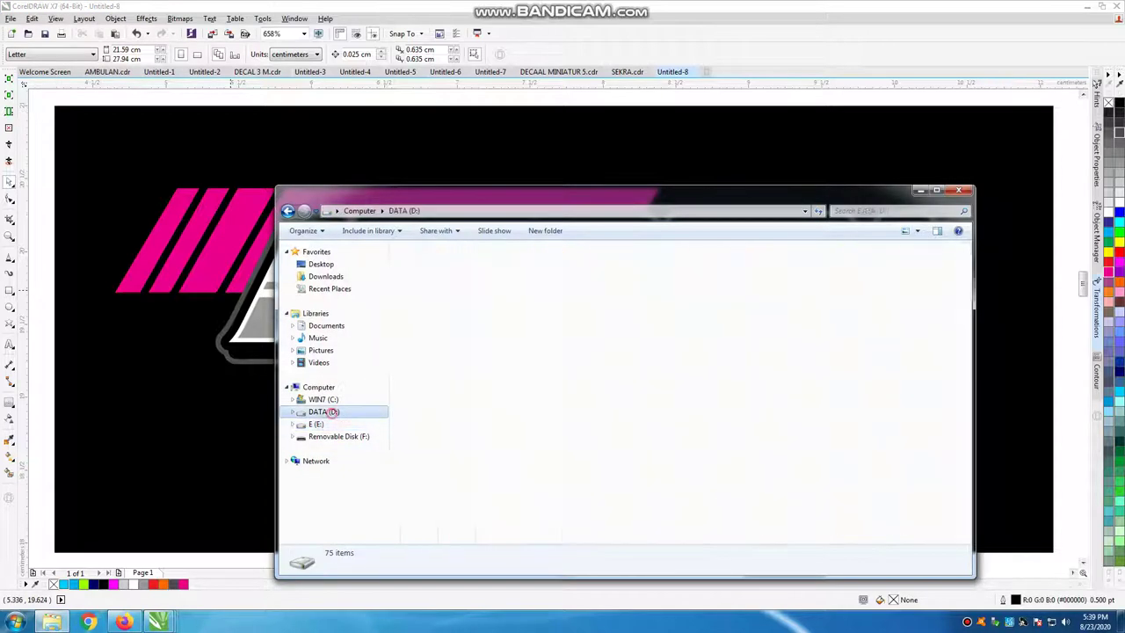